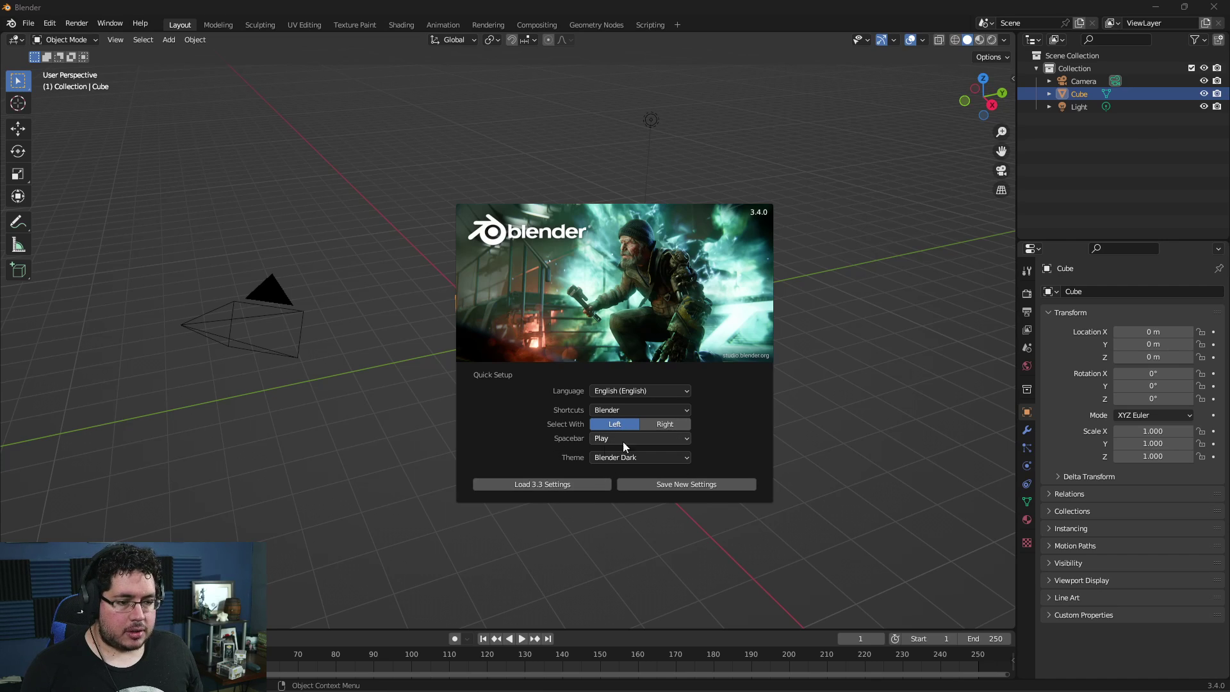
Load the Blender 3.3 settings and clear the selection in the default scene.
left_click(552, 492)
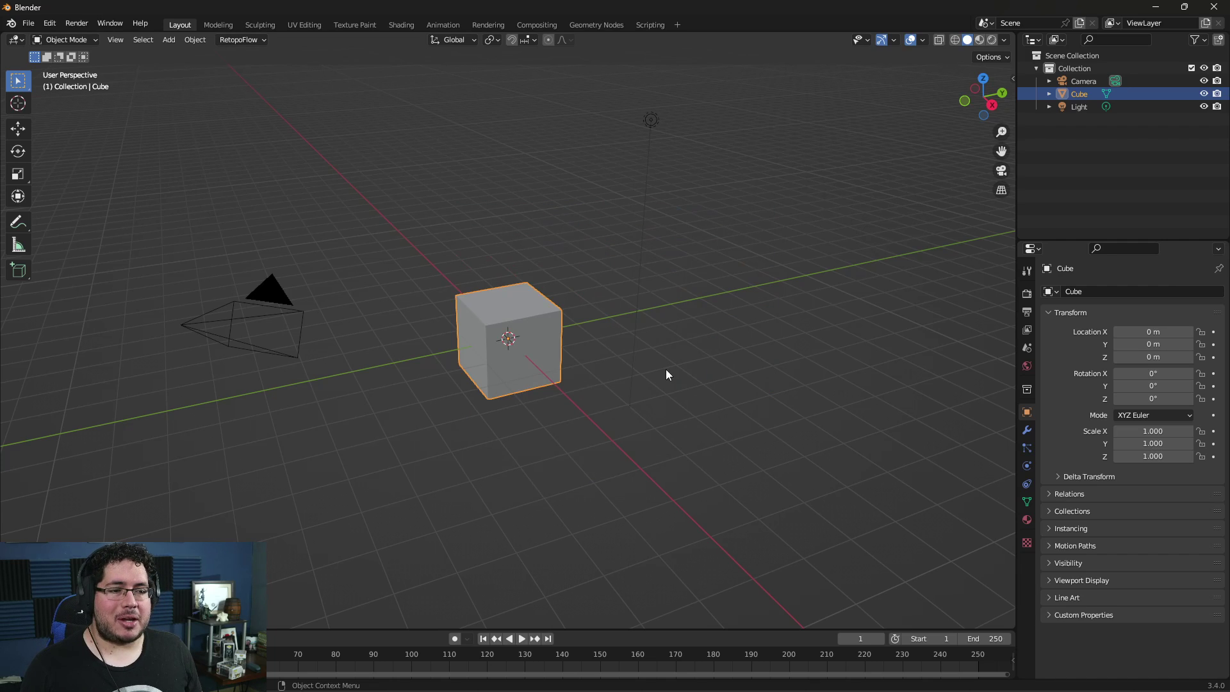
left_click(556, 397)
scroll(657, 428, "up", 2)
middle_click_drag(657, 428, 682, 471, "alt")
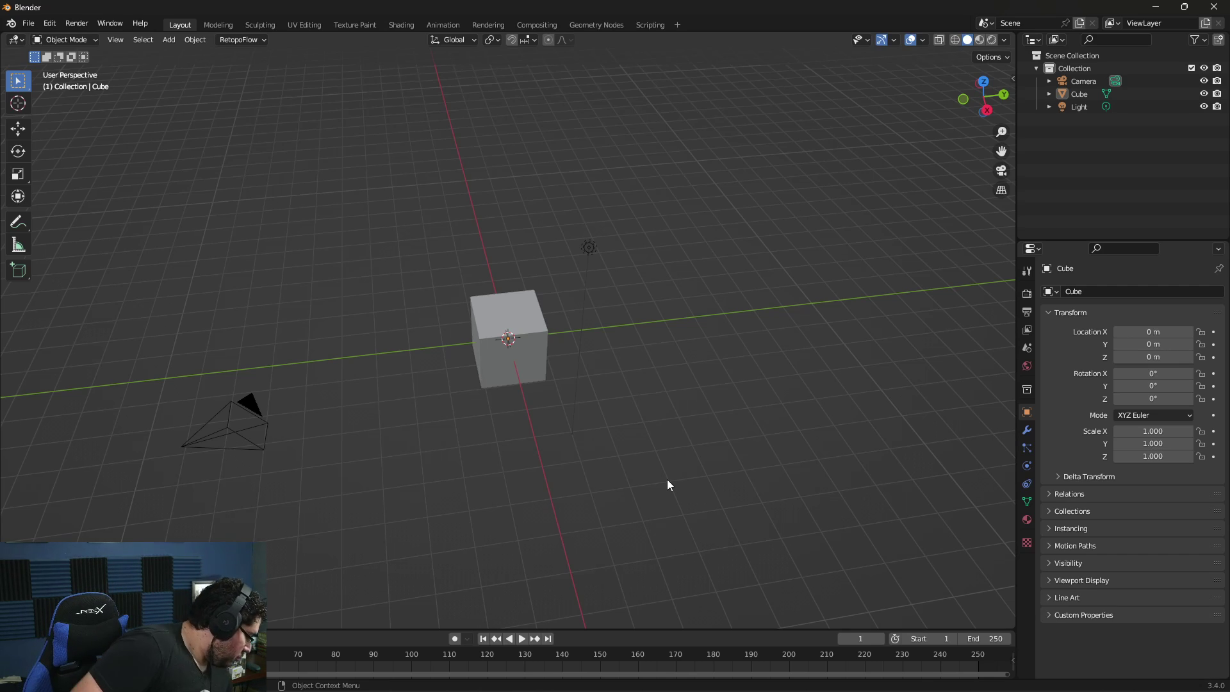
Delete the default cube.
left_click(519, 327)
key("Delete")
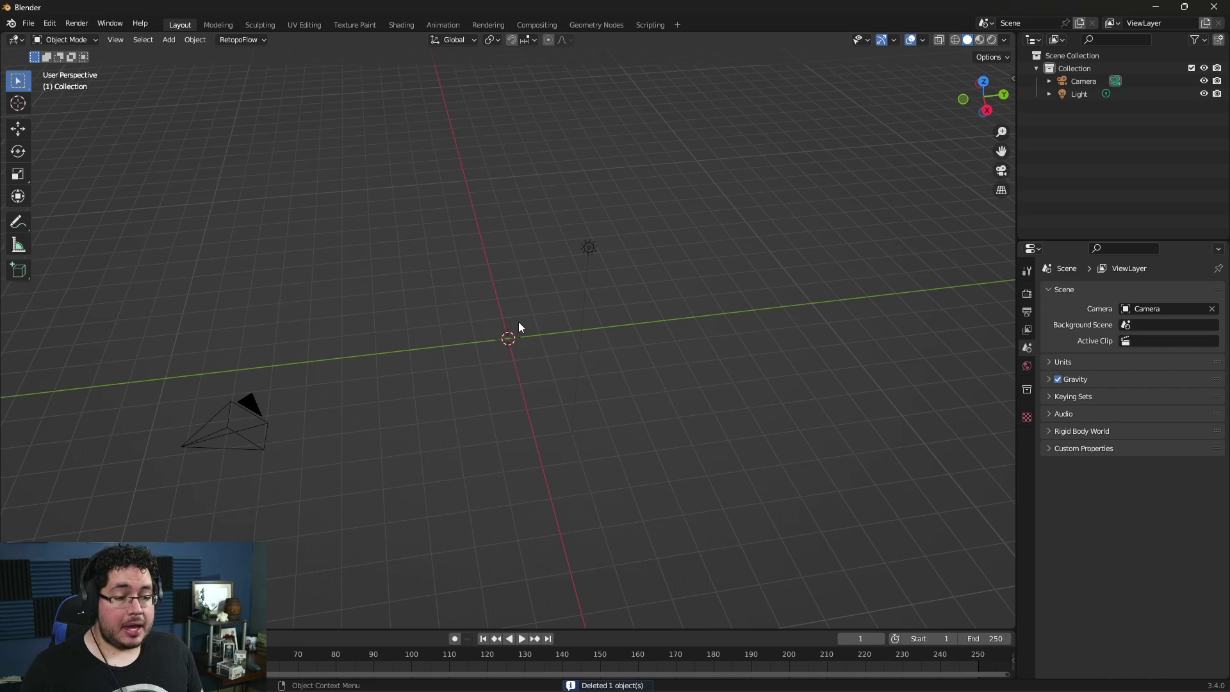
key("super")
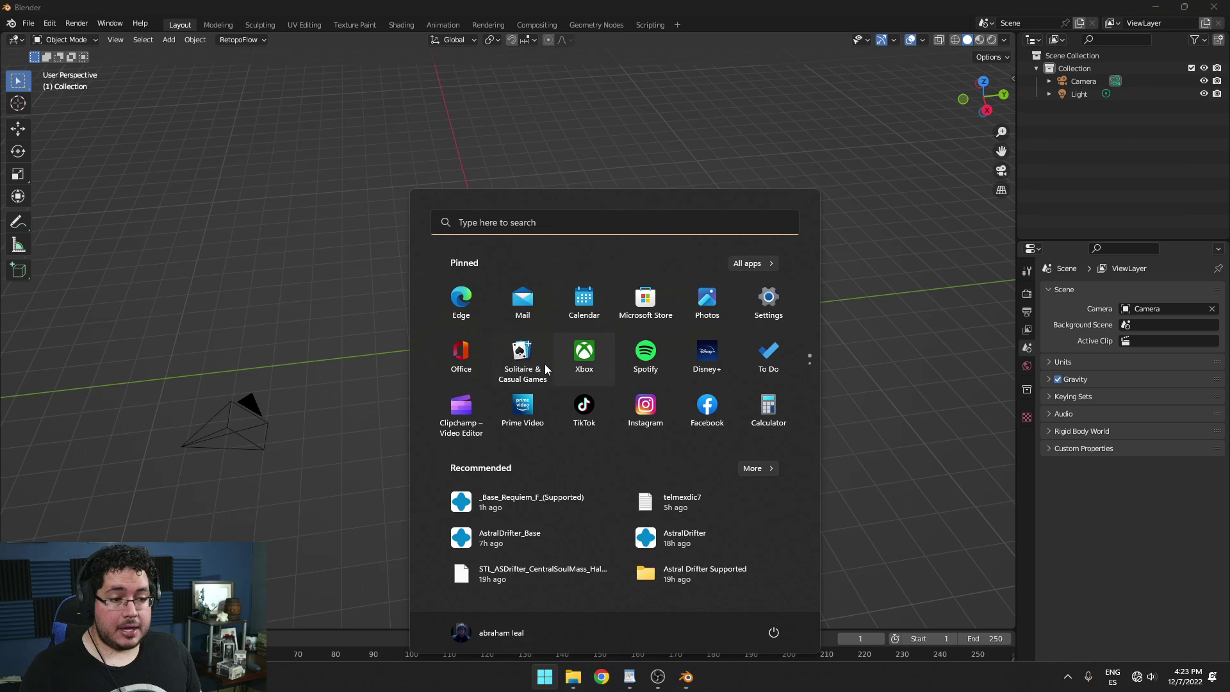
left_click(230, 285)
Open VolumeOnObjectblend.blend from the Desktop folder, discarding the changes to the untitled scene.
left_click(27, 23)
left_click(59, 52)
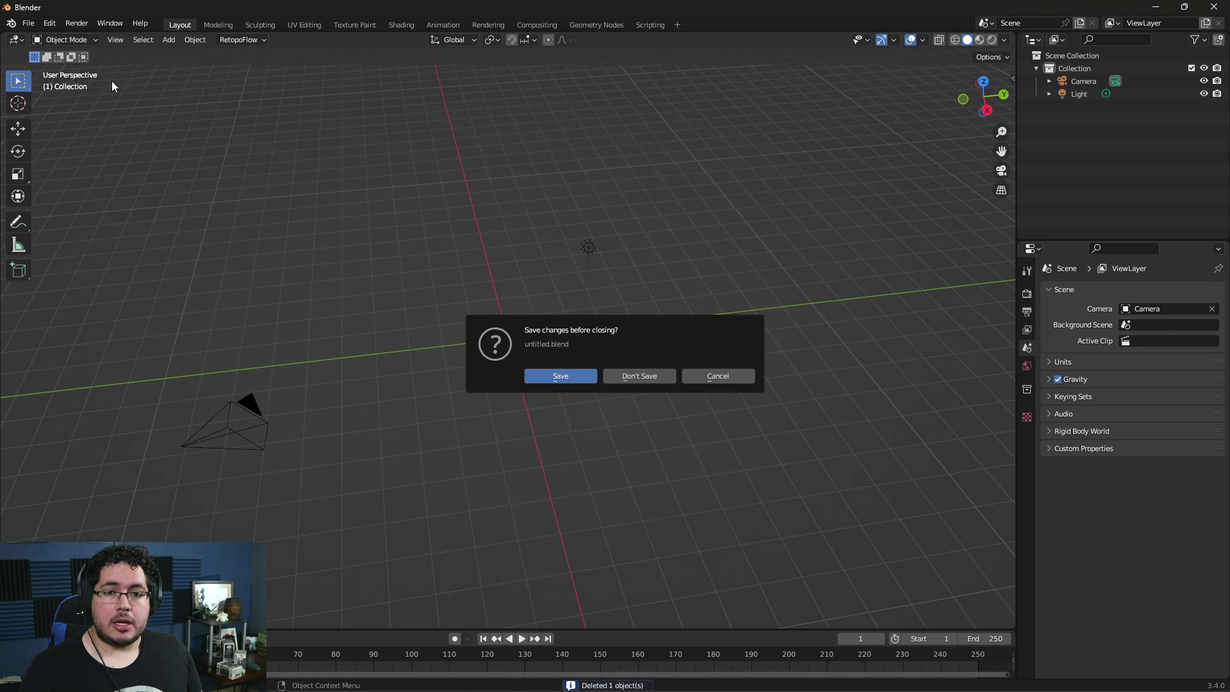
left_click(632, 378)
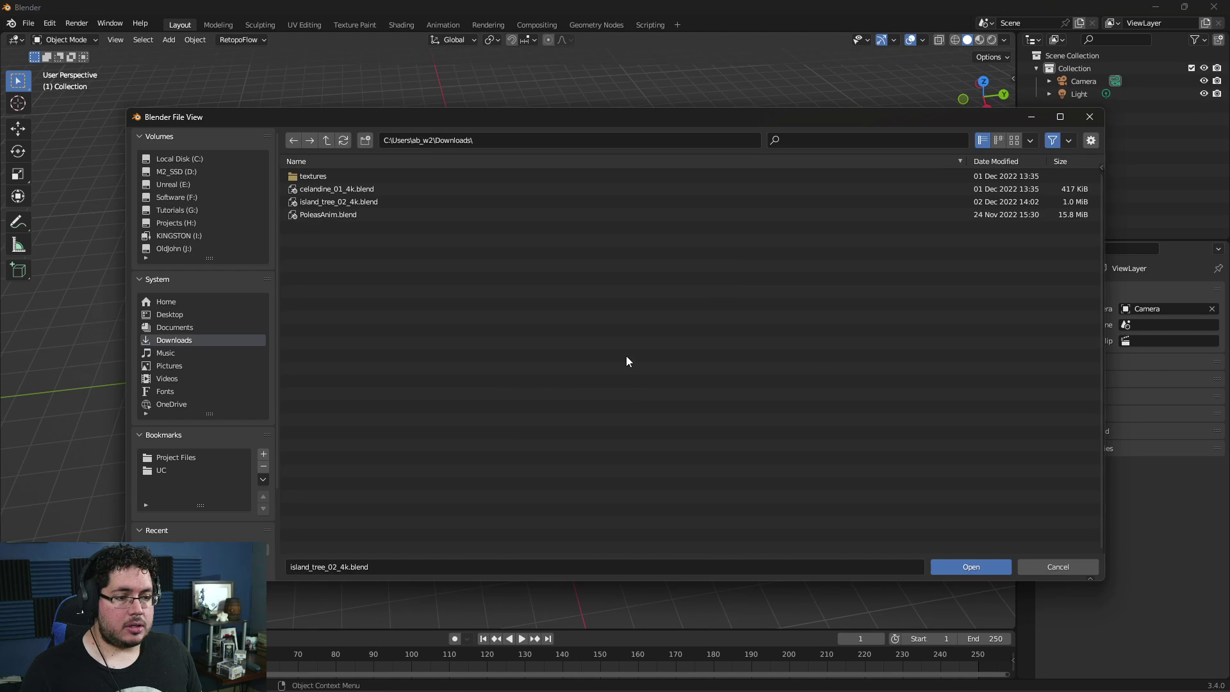
left_click(175, 315)
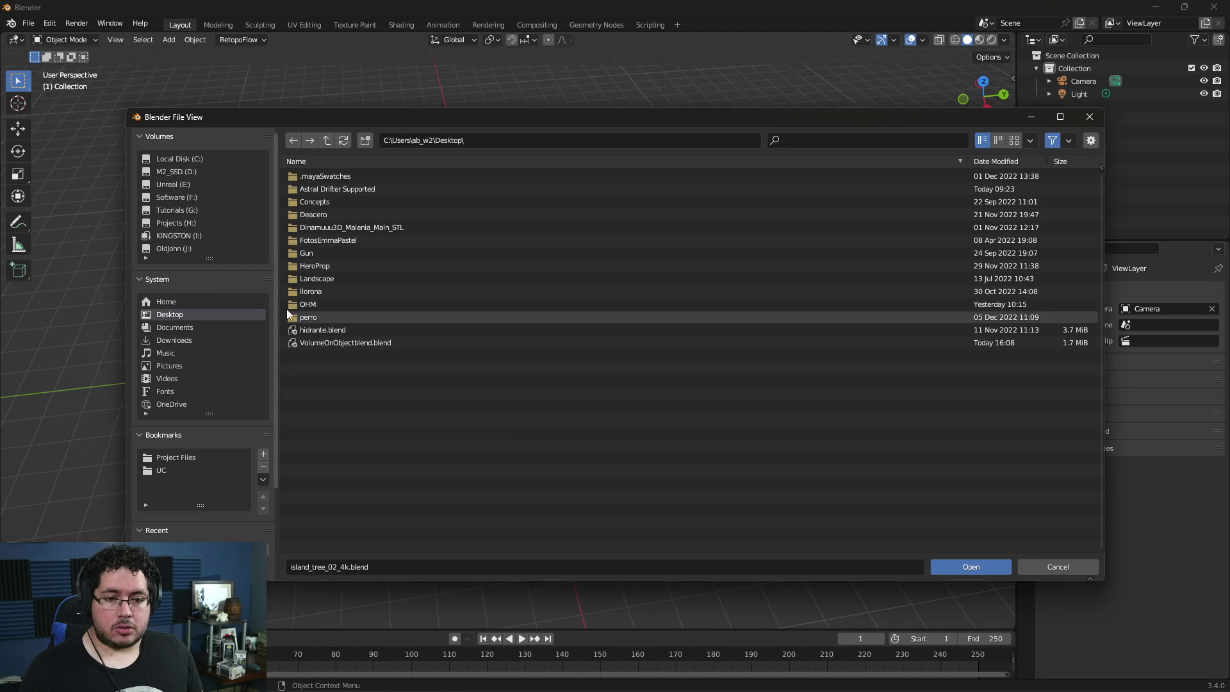
left_click(333, 347)
left_click(971, 567)
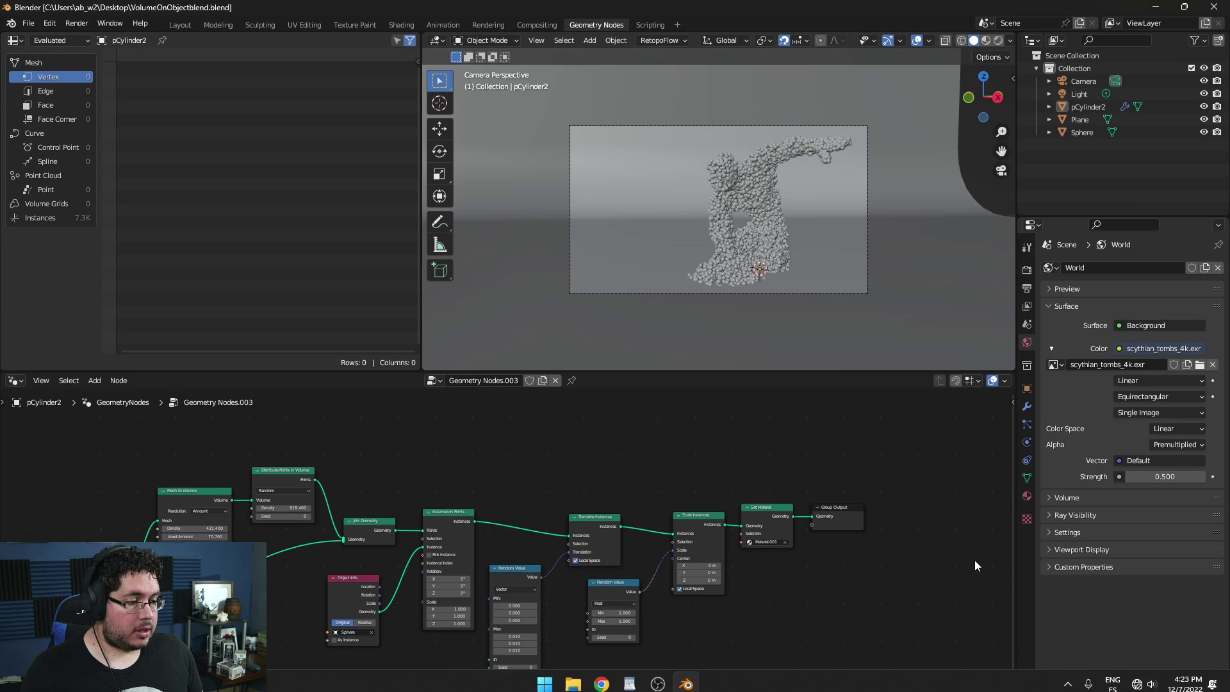
Show the scene in the Layout workspace through the camera with Rendered shading.
left_click(180, 25)
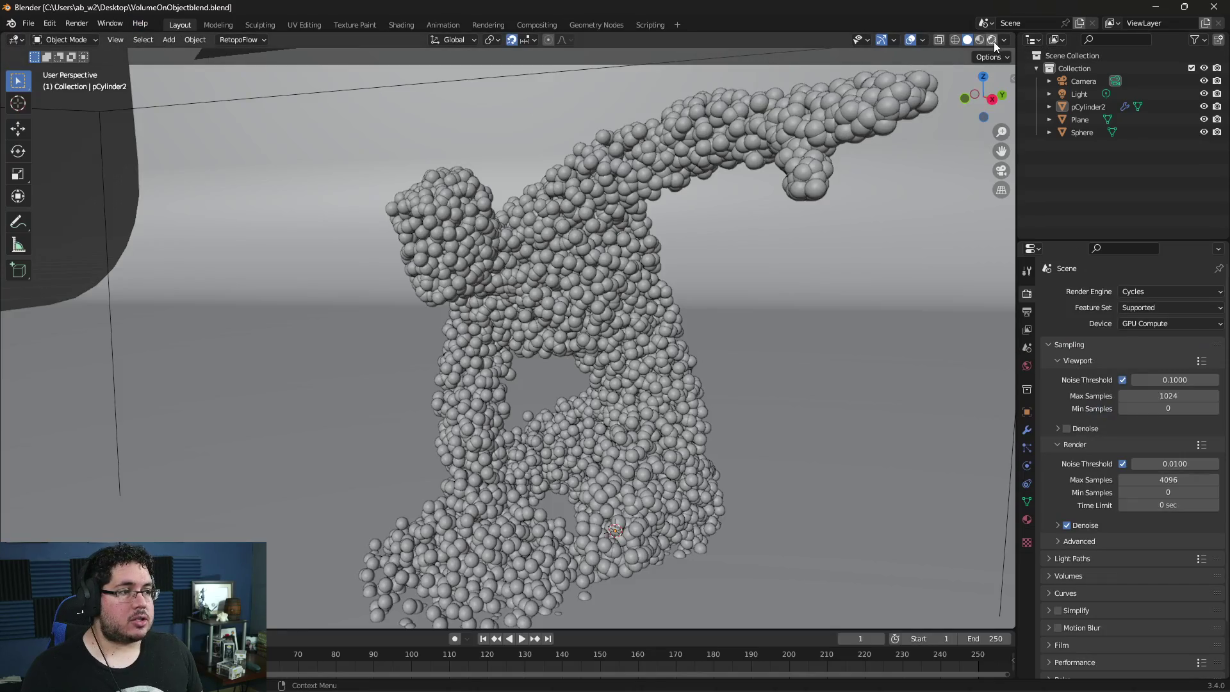
left_click_drag(1001, 134, 1003, 183)
left_click(1001, 173)
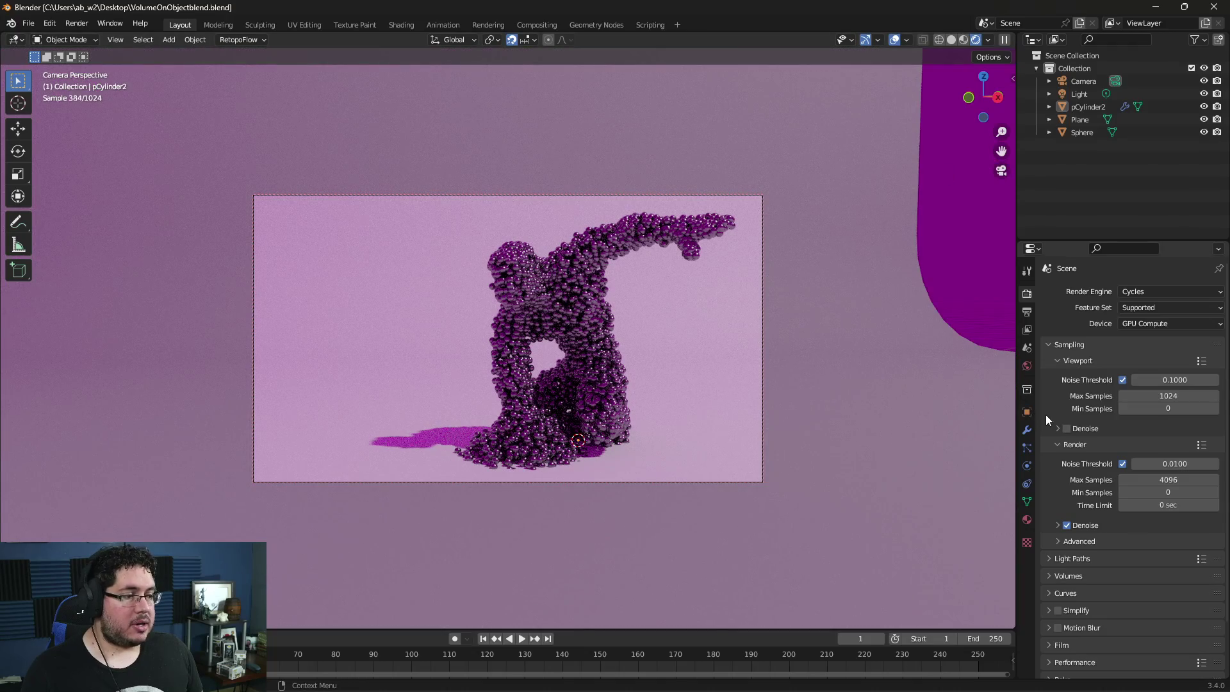
Reload the world's missing environment texture from the Desktop file scythian_tombs_4k.exr.
left_click(1026, 366)
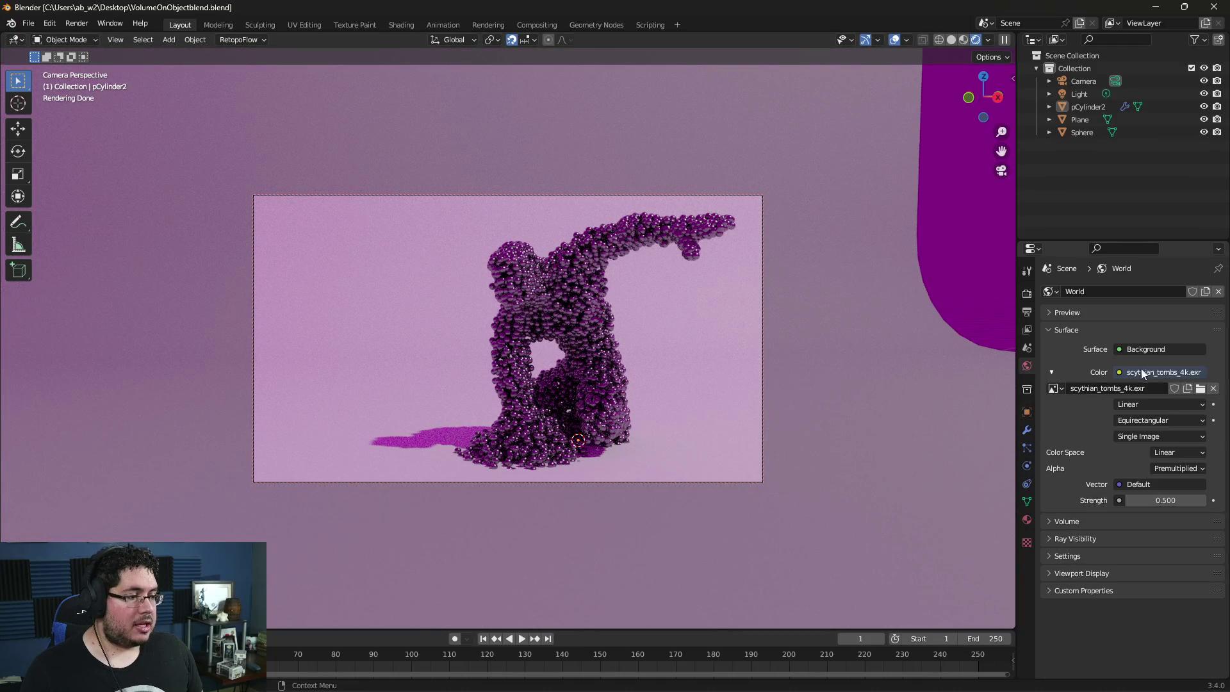
left_click(1200, 389)
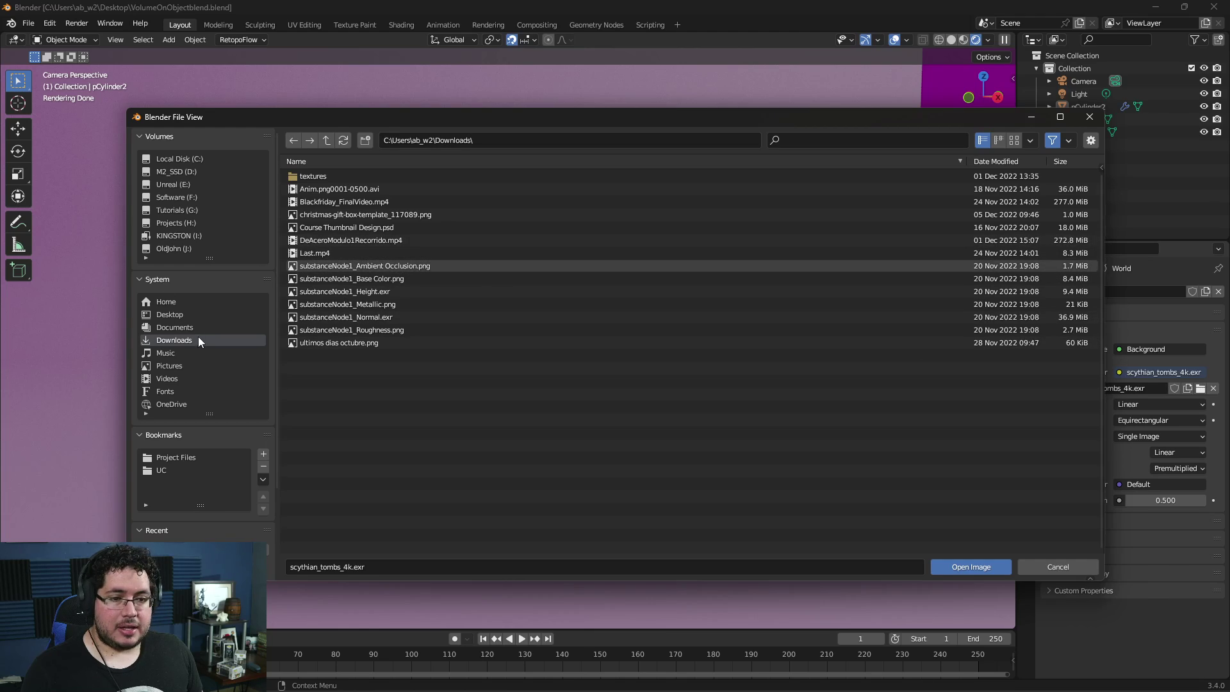
left_click(167, 314)
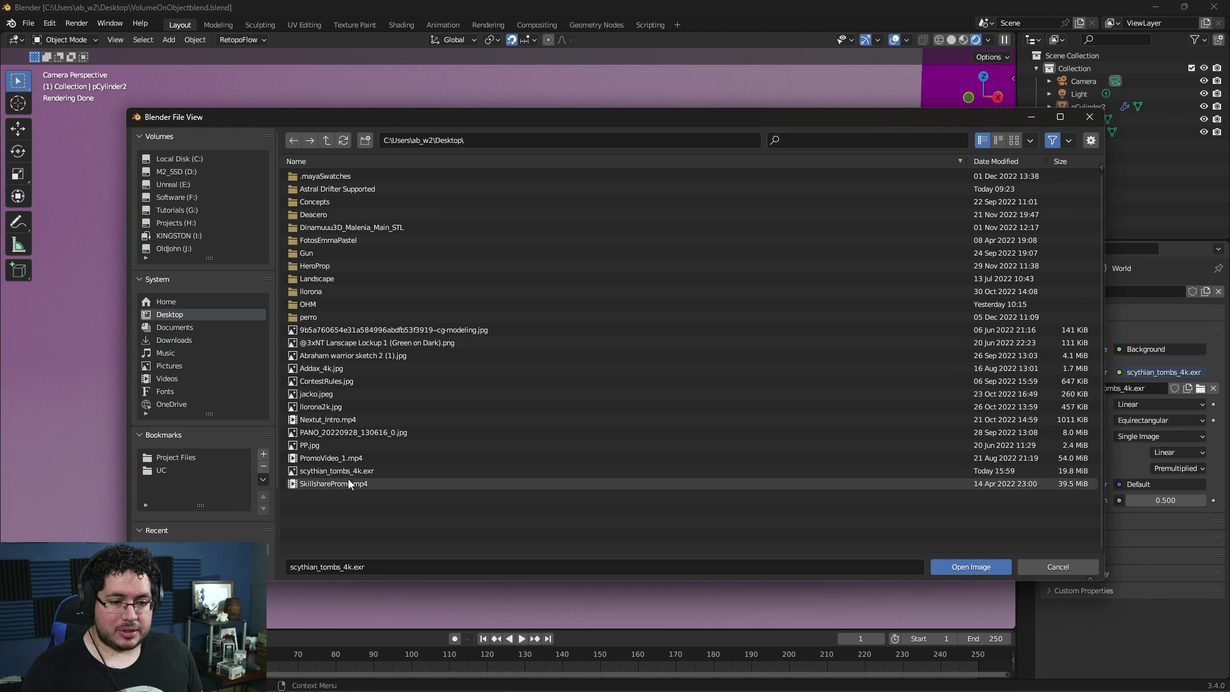
double_click(336, 471)
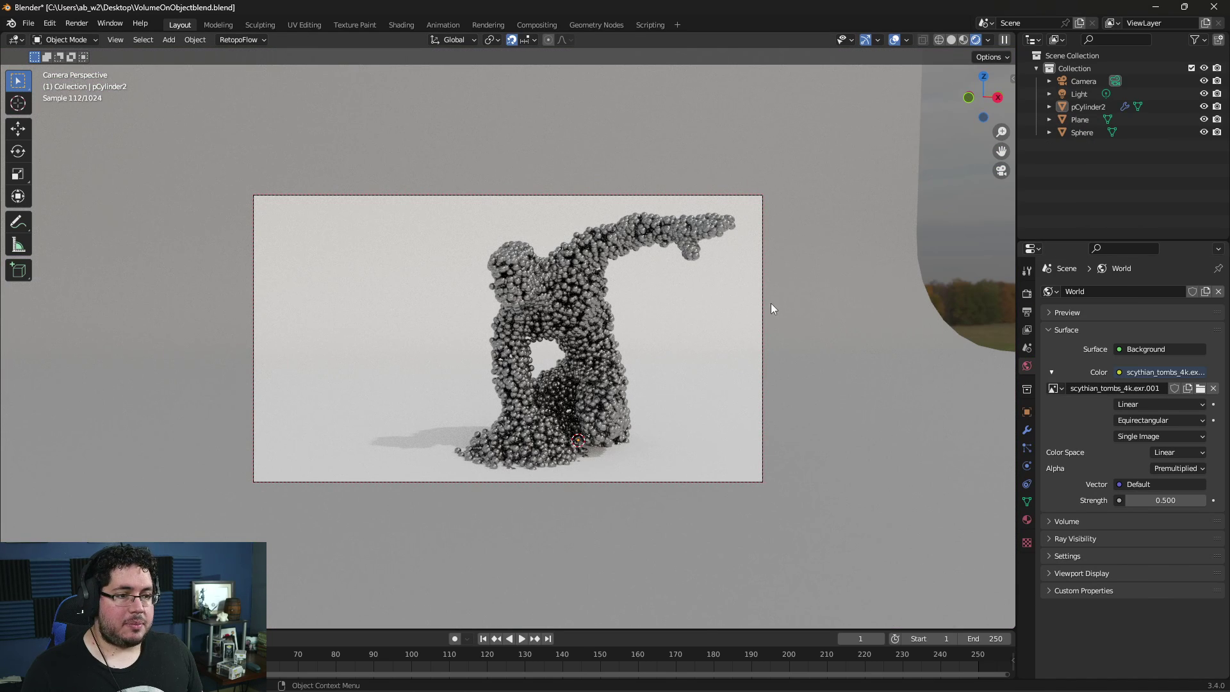
Render the current frame as an image, view the whole picture and minimize the render window.
left_click(76, 23)
left_click(95, 37)
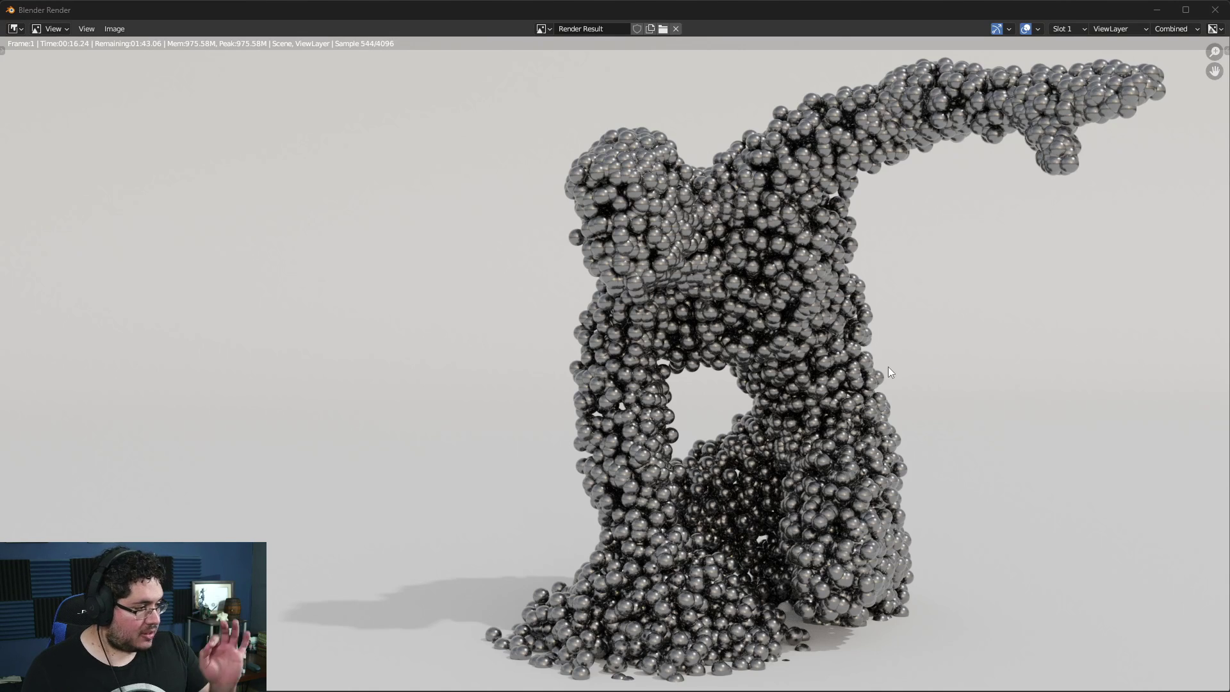
scroll(755, 378, "down", 1)
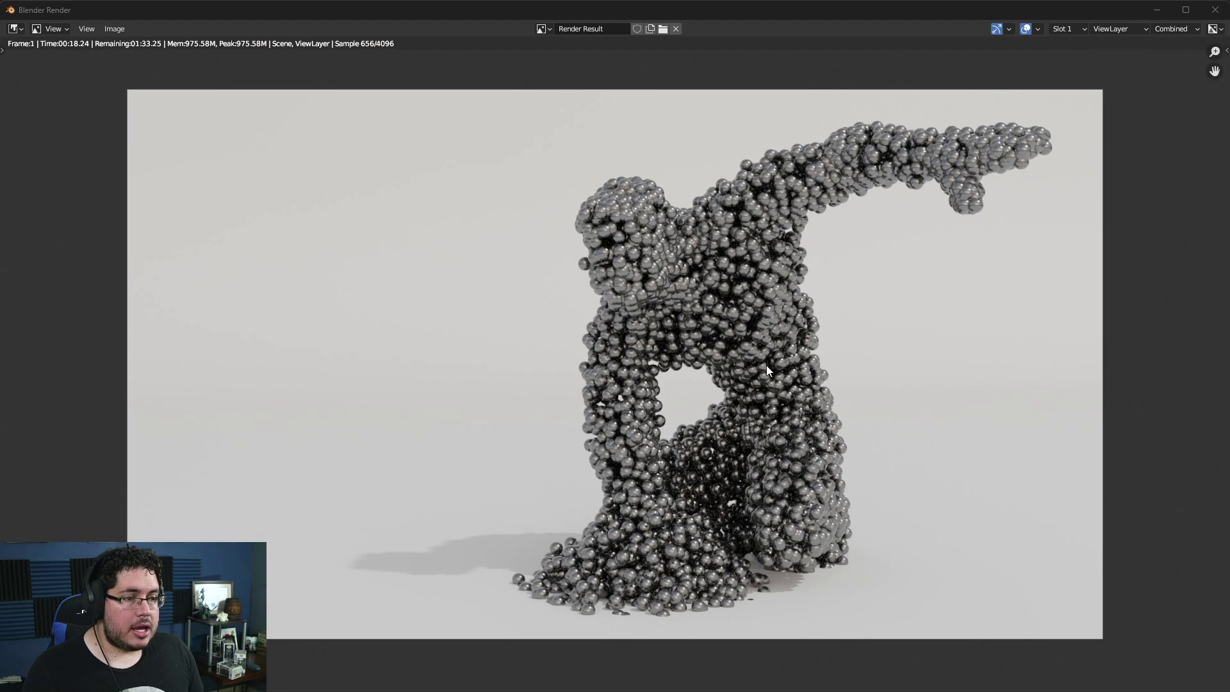
left_click(1167, 9)
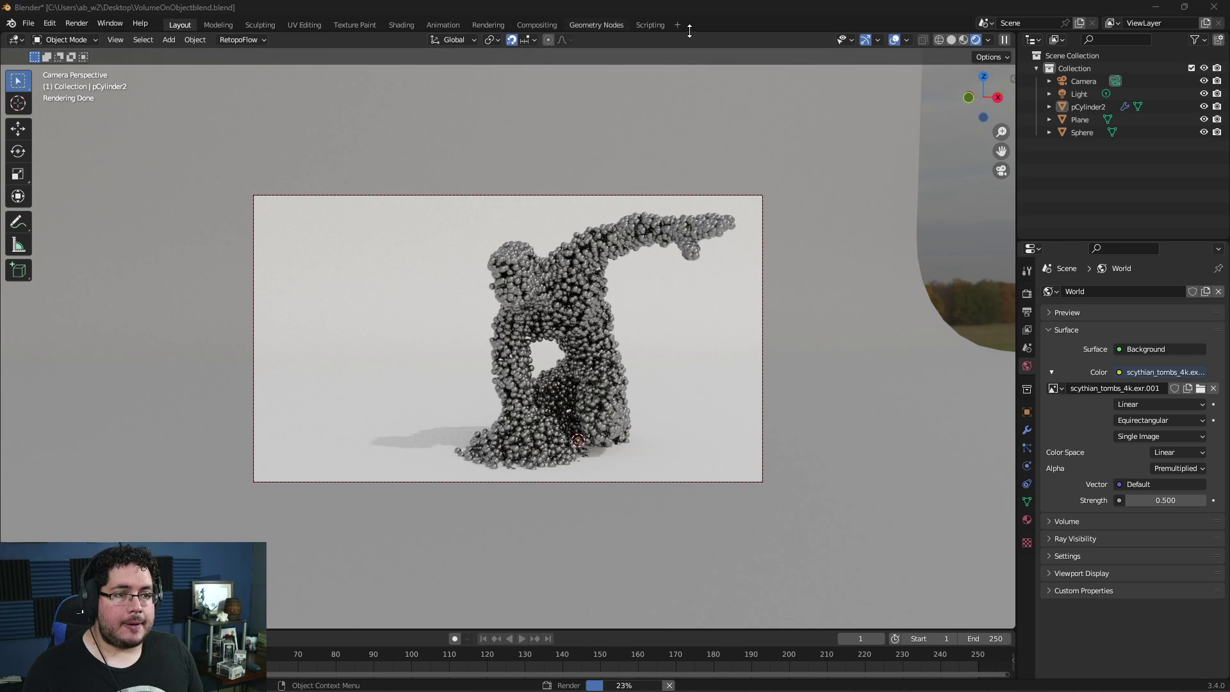
Look over the figure's geometry node setup, and view the figure outside the camera with Material Preview shading in Layout.
left_click(596, 25)
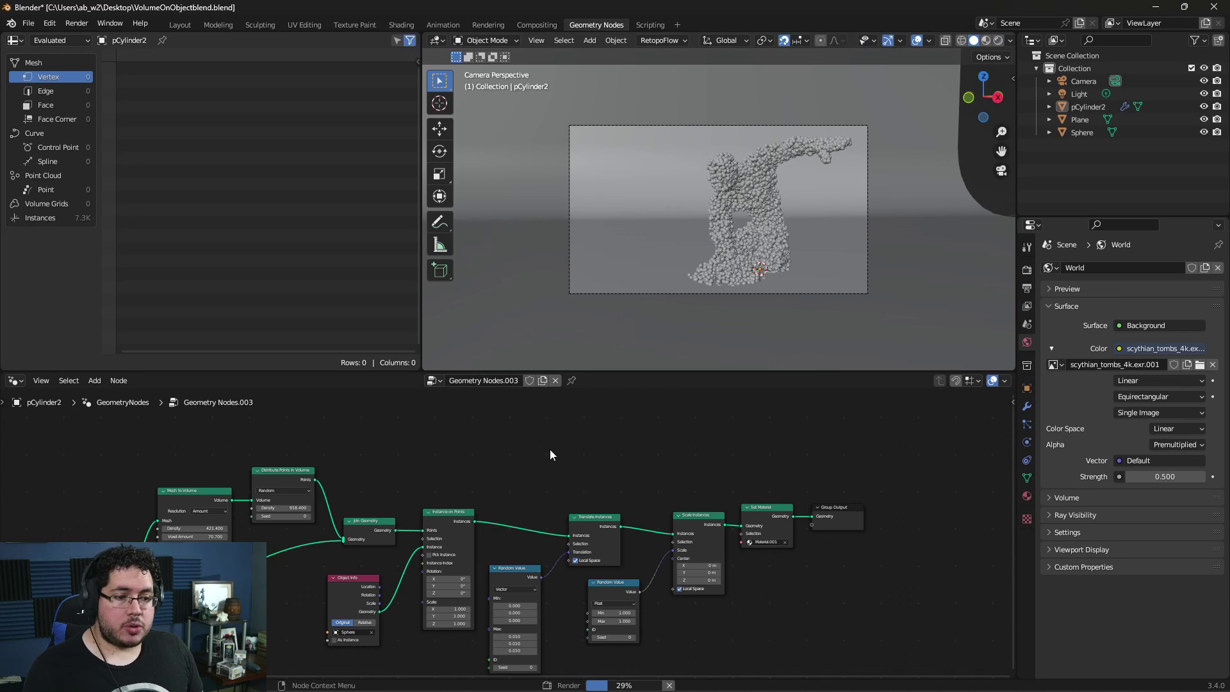
left_click(168, 26)
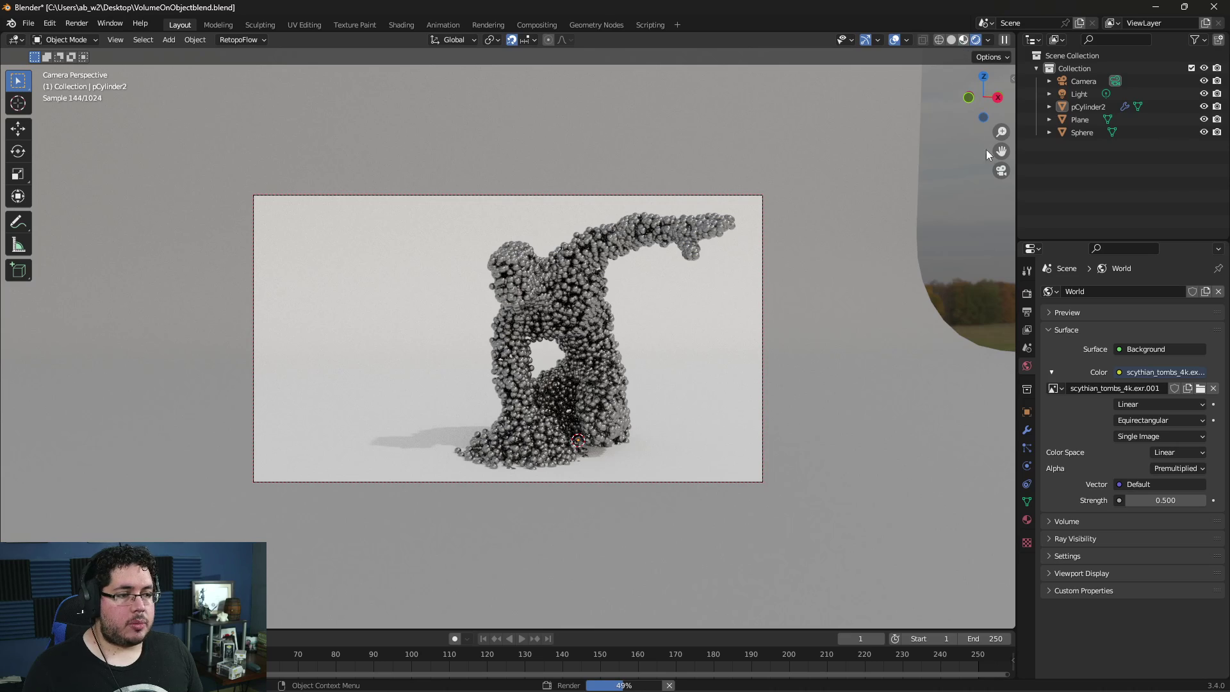
left_click(1002, 171)
scroll(450, 379, "down", 6)
middle_click_drag(449, 381, 567, 406)
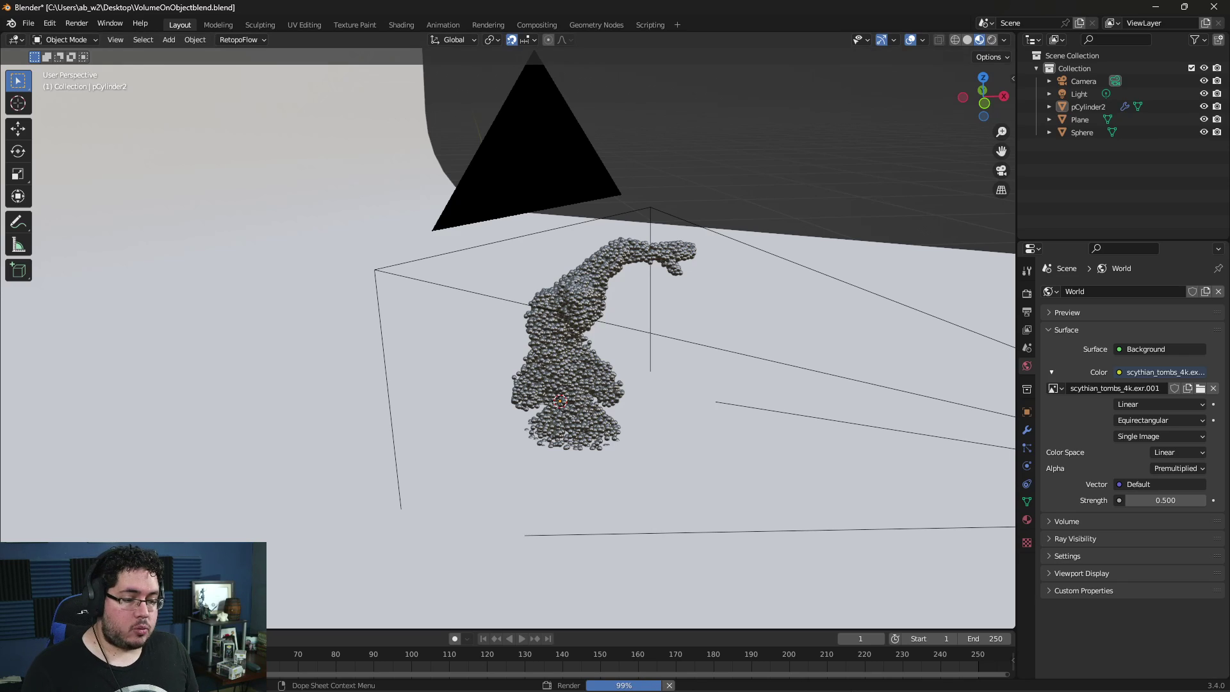
middle_click_drag(716, 406, 814, 96)
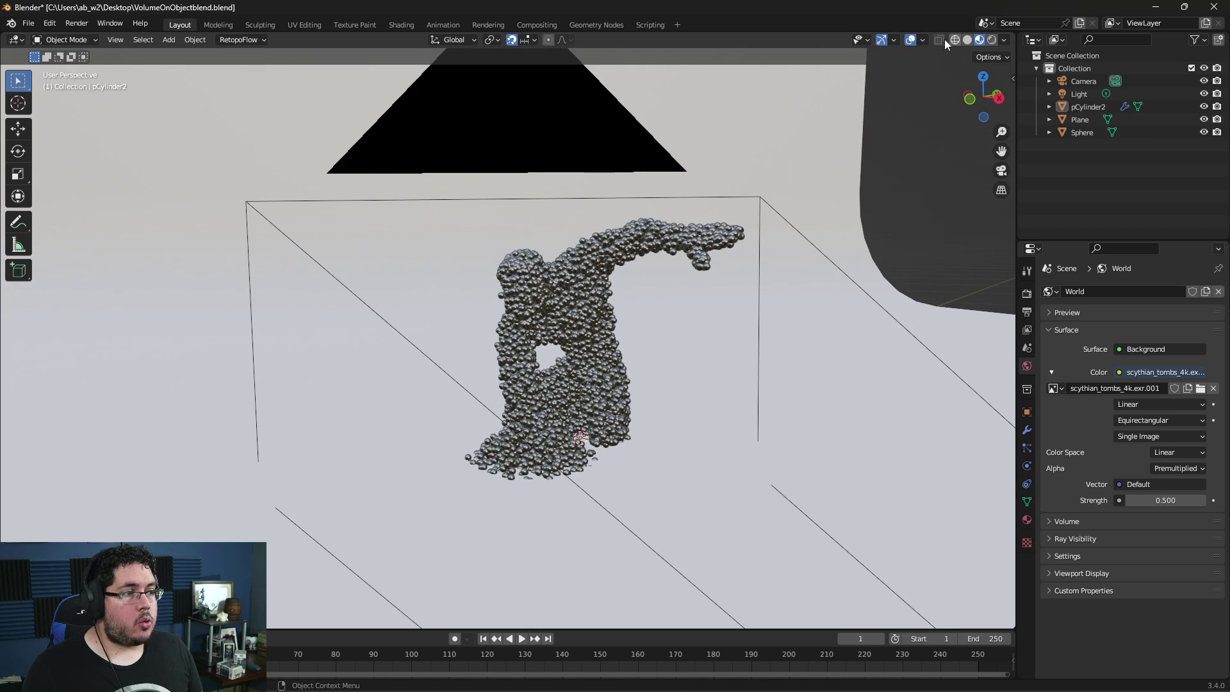
Light the Material Preview with both the scene lights and the scene world.
middle_click_drag(587, 372, 911, 78)
left_click(919, 40)
left_click(897, 38)
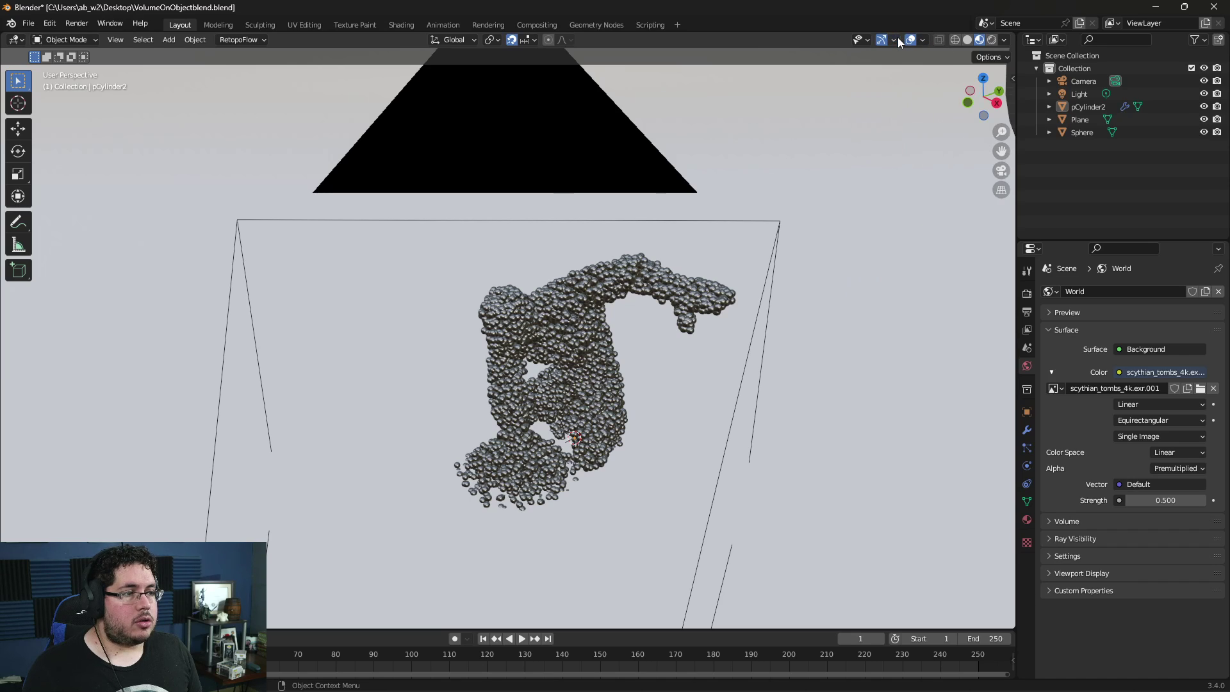
left_click(1005, 40)
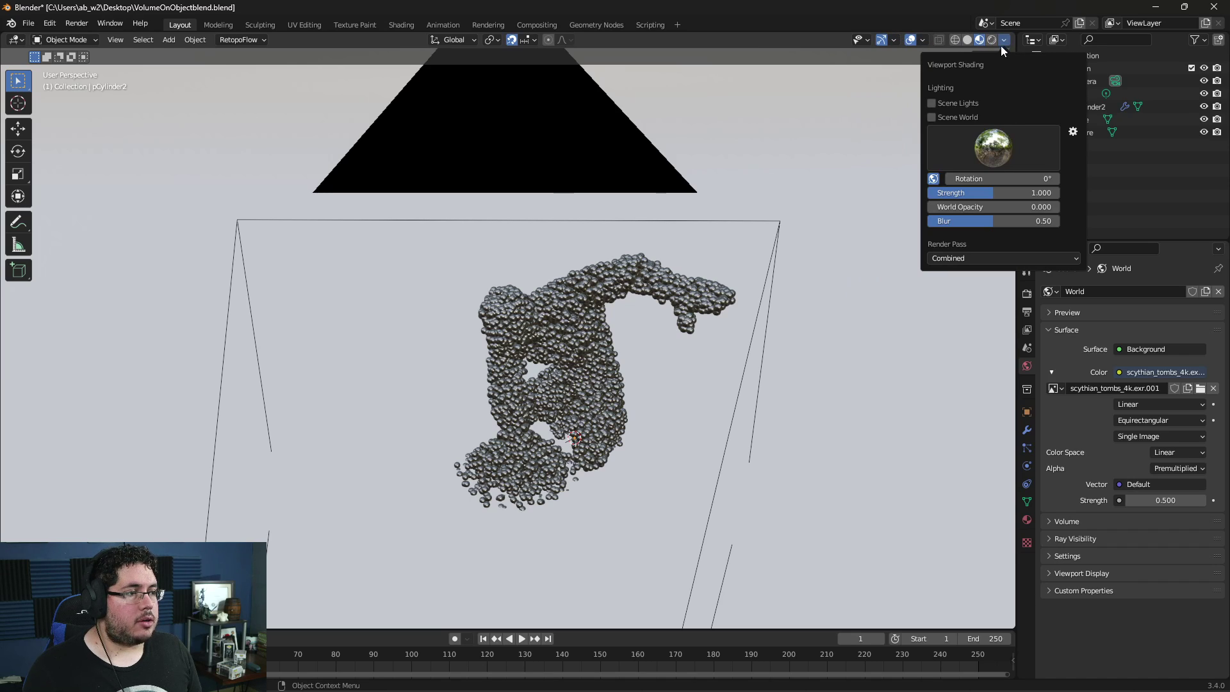
left_click(932, 104)
left_click(932, 117)
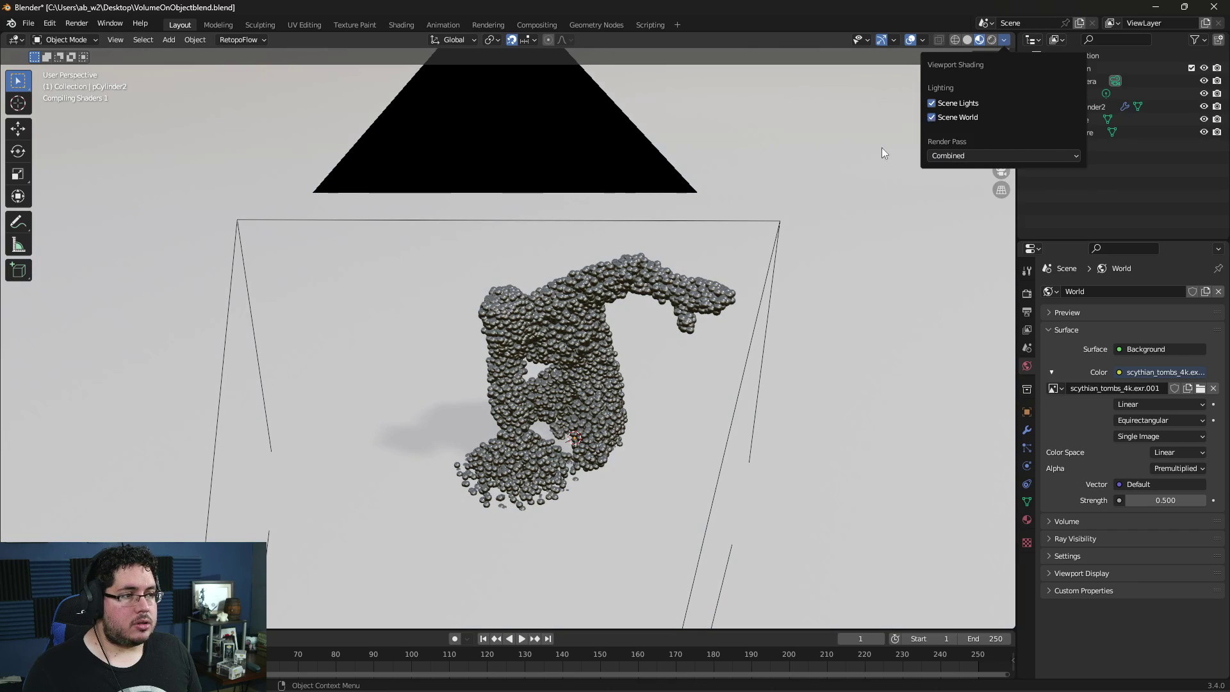
Compare the sphere figure in Rendered shading with its Material Preview.
mouse_move(579, 339)
middle_mouse_down()
mouse_move(495, 387)
mouse_move(704, 407)
mouse_move(610, 415)
mouse_move(542, 256)
middle_mouse_up()
left_click(991, 41)
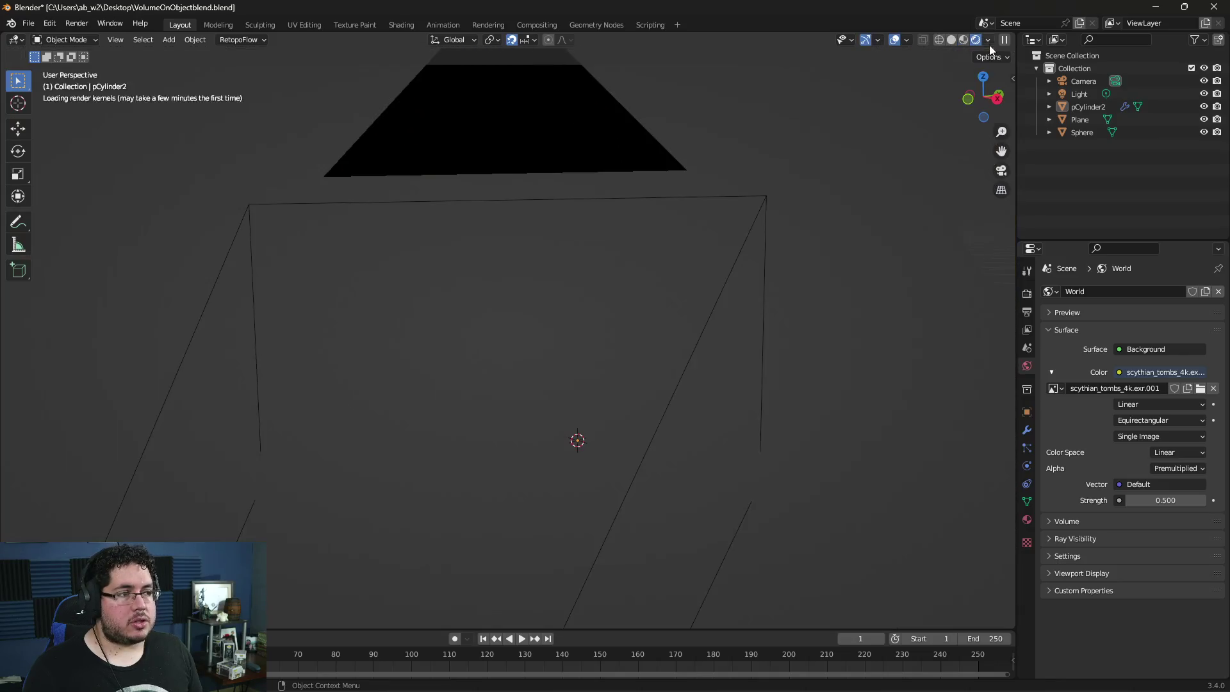
middle_click_drag(694, 323, 968, 56)
left_click(963, 40)
mouse_move(674, 452)
middle_mouse_down()
mouse_move(633, 448)
mouse_move(670, 387)
mouse_move(708, 392)
middle_mouse_up()
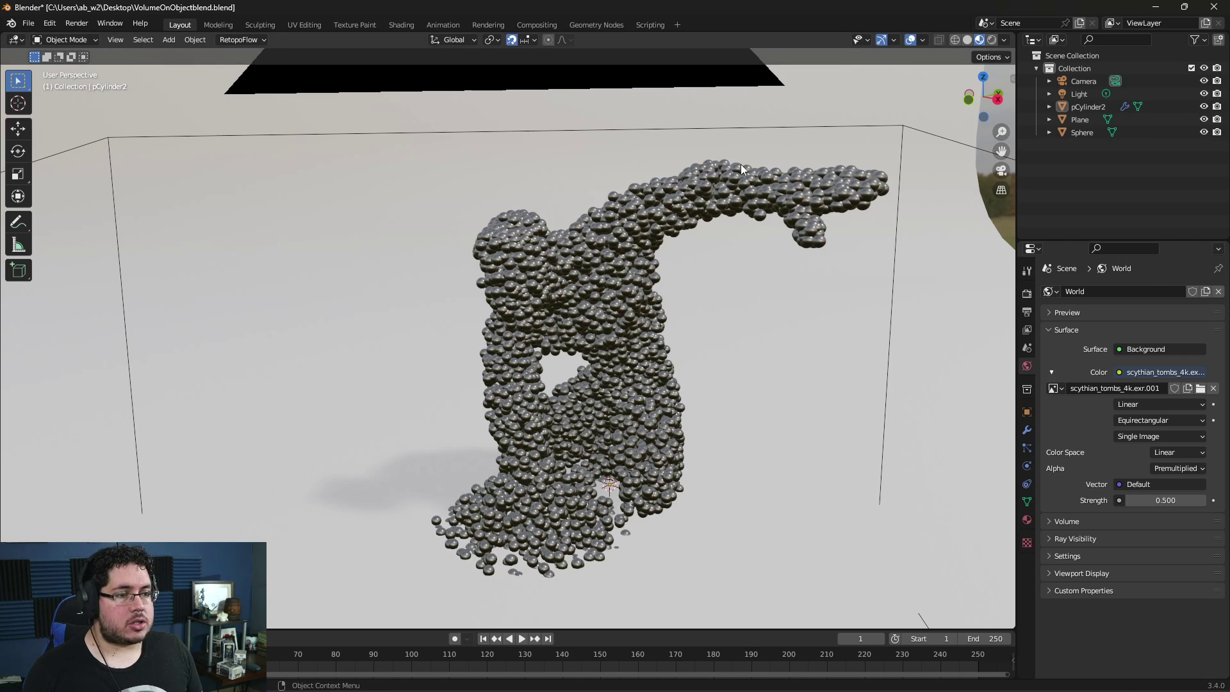
Duplicate pCylinder2 with an offset of -1 m in X and Y, and set the viewport to Solid shading.
left_click(1084, 108)
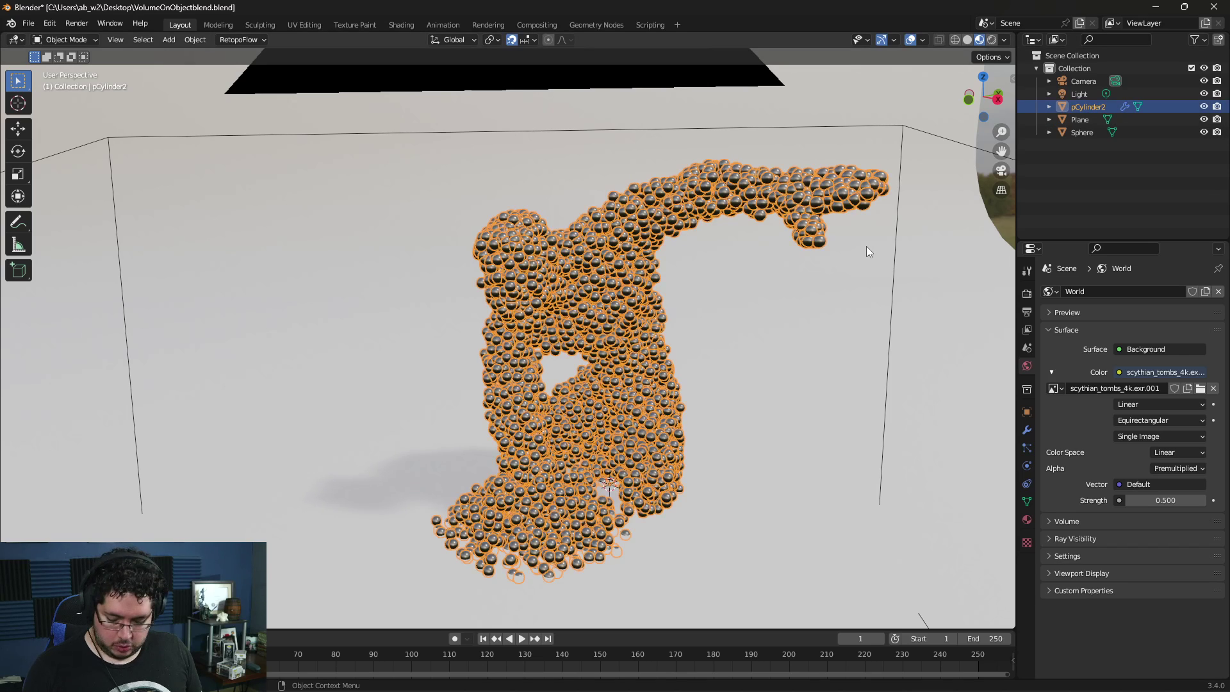
key("shift+d")
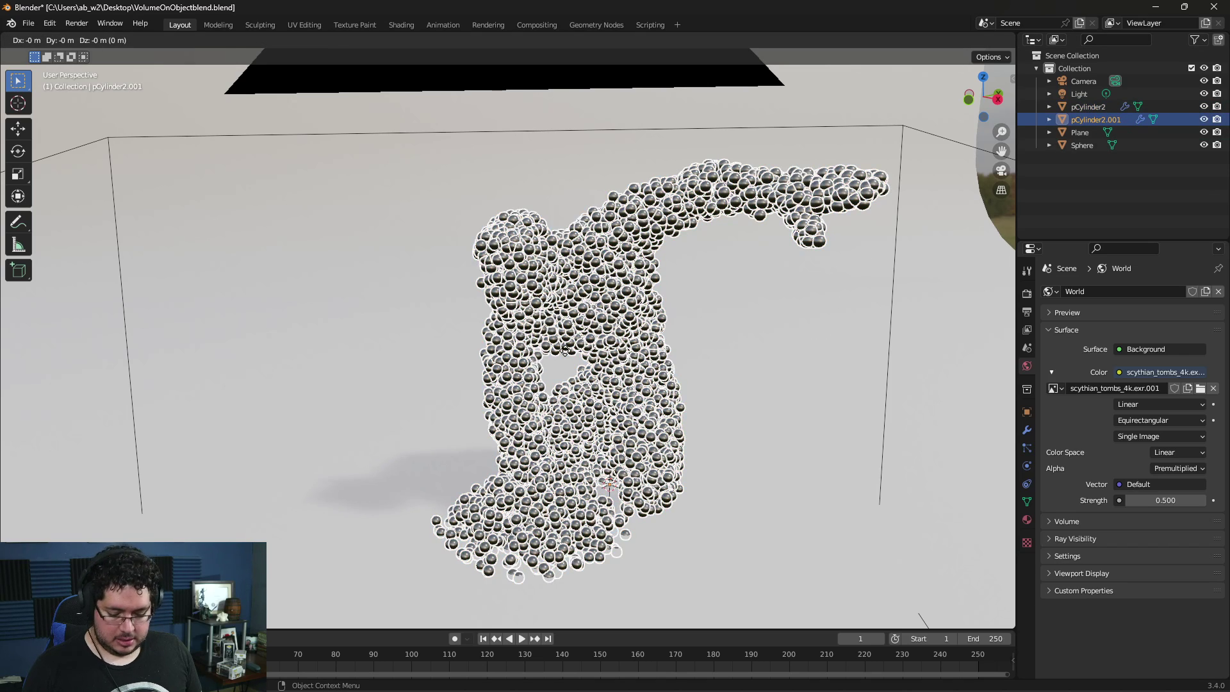
left_click(260, 367)
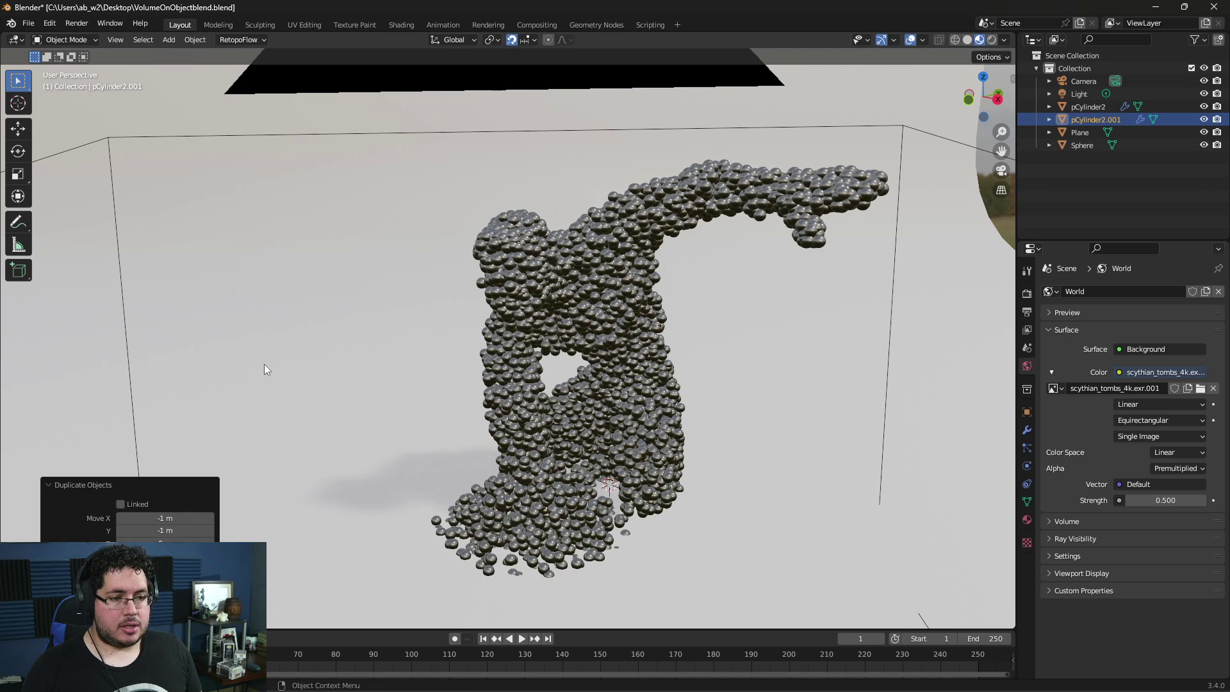
left_click(967, 40)
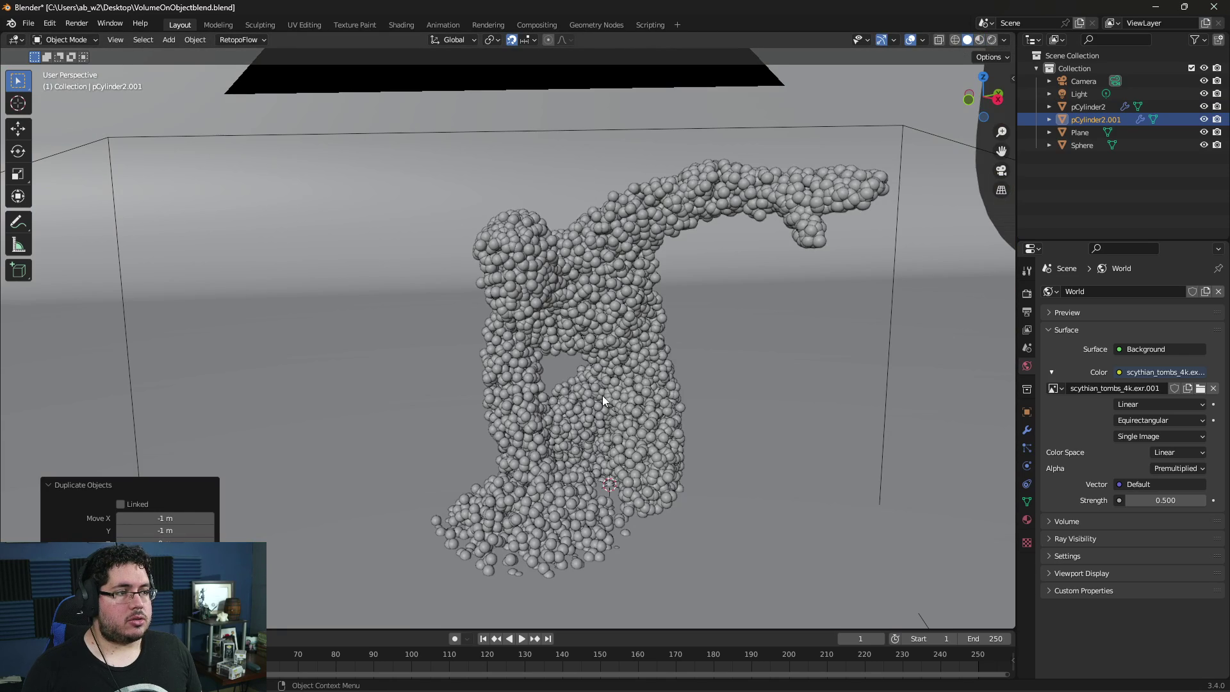
Move the duplicated figure about 0.59 m in X so it stands closer beside the original.
scroll(561, 312, "down", 5)
middle_click_drag(561, 313, 383, 410)
key("g")
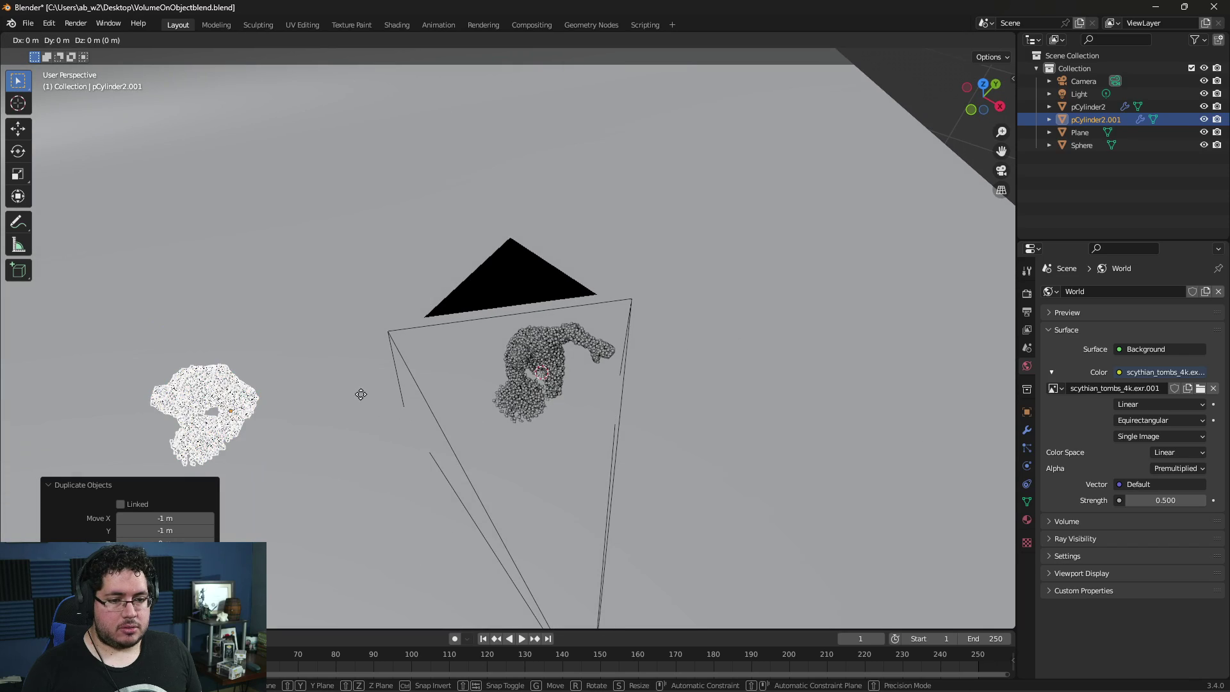
left_click(501, 403)
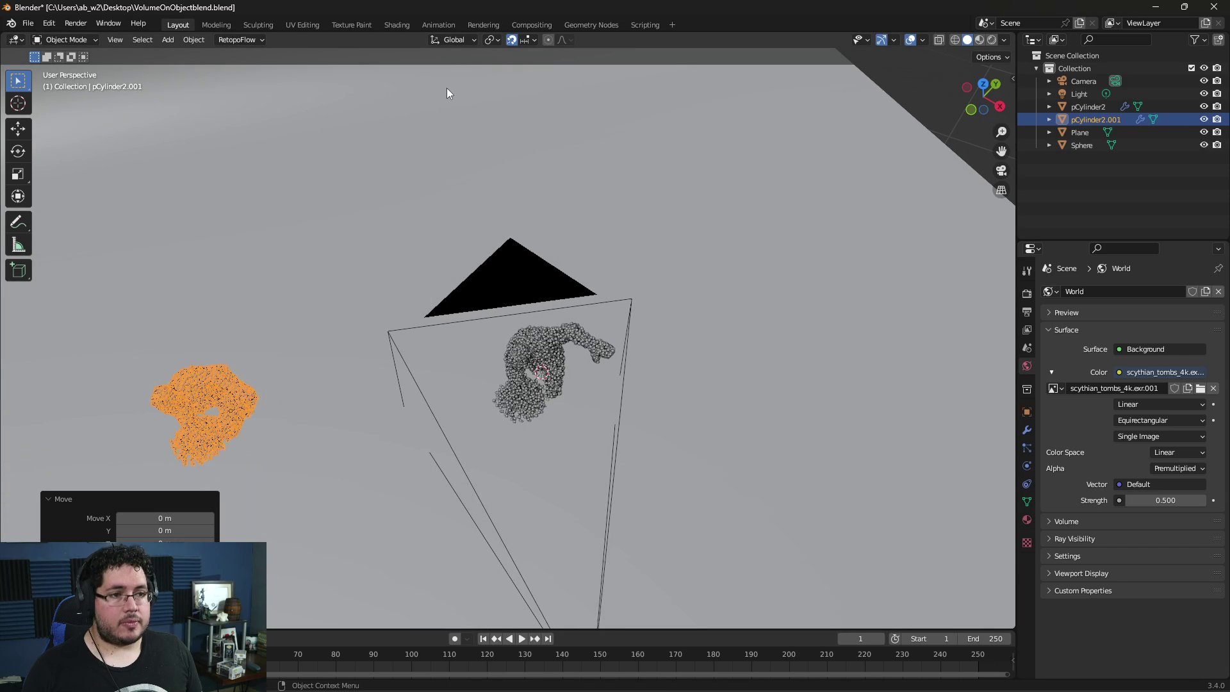
key("g")
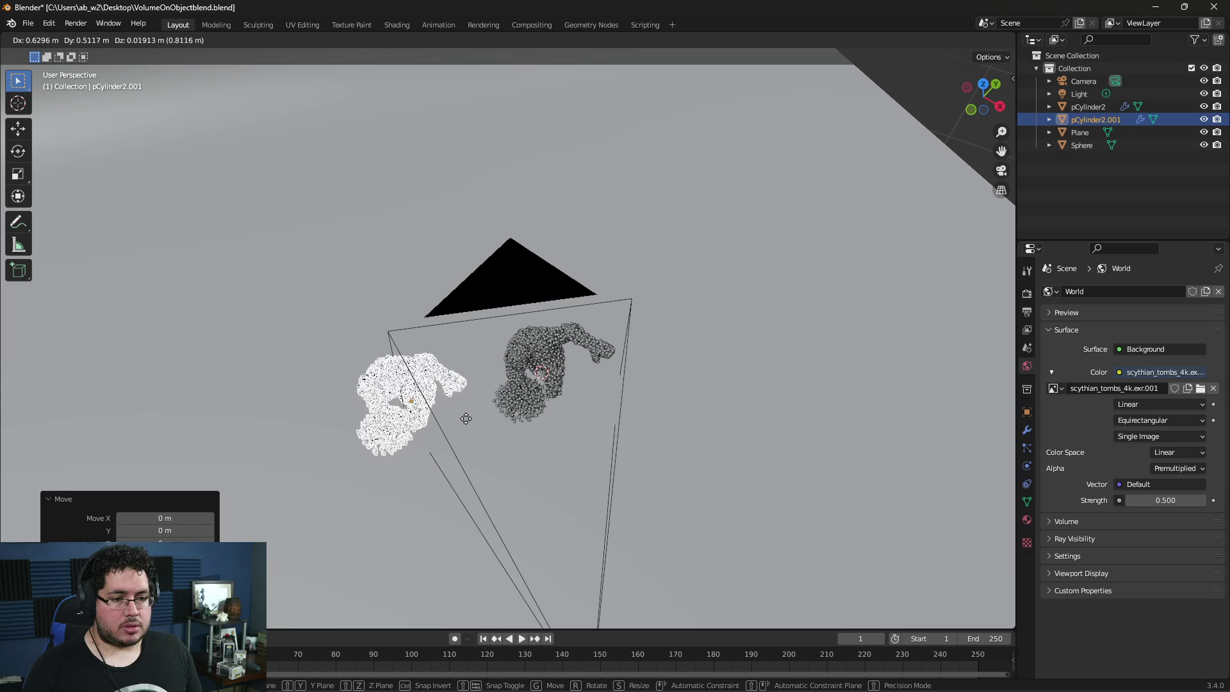
left_click(551, 387)
Remove the GeometryNodes modifier from the duplicated figure and examine its bare base mesh.
scroll(436, 332, "up", 4)
left_click(1027, 430)
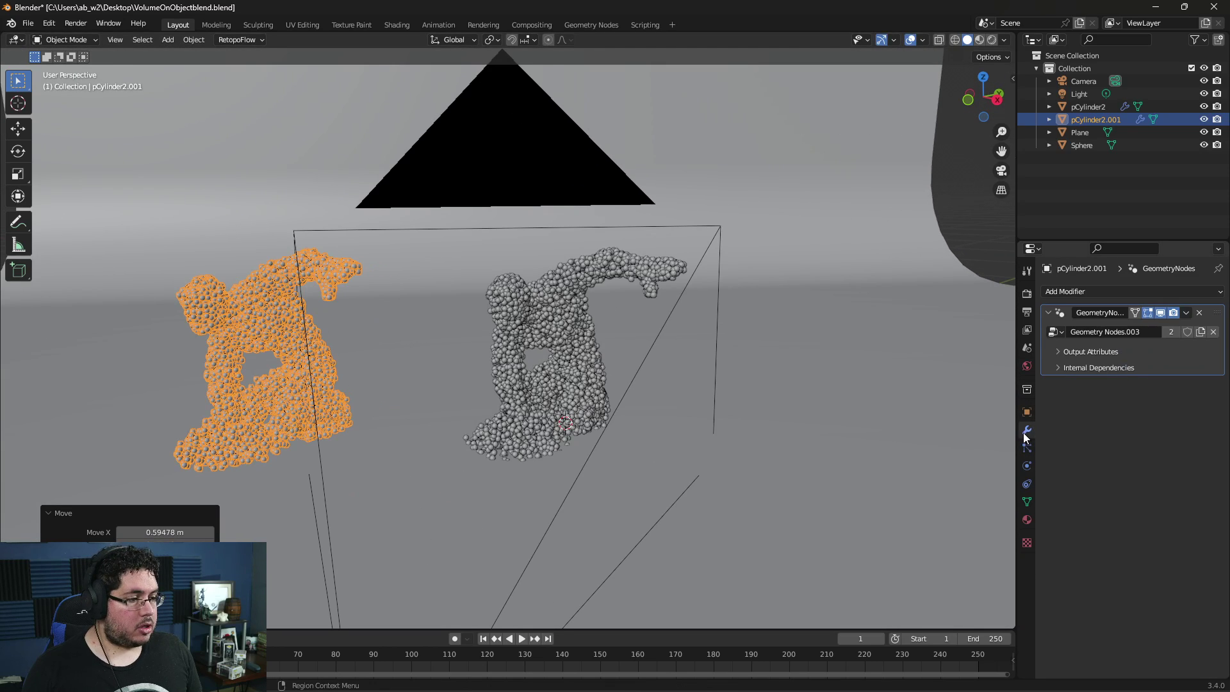
left_click(1197, 315)
middle_click_drag(565, 329, 429, 340)
scroll(579, 335, "up", 2)
mouse_move(579, 335)
middle_mouse_down()
mouse_move(608, 336)
mouse_move(574, 332)
middle_mouse_up()
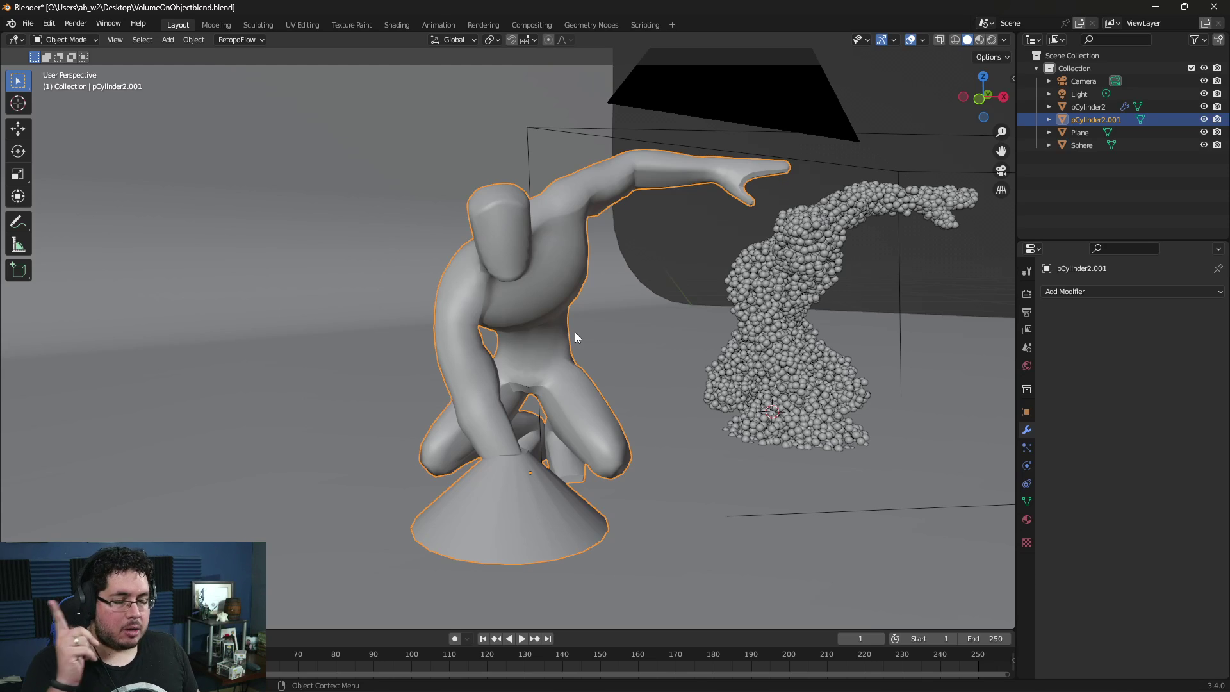
Compare the bare duplicated figure with the sphere-filled original from several angles, and keep the duplicate selected.
middle_click_drag(568, 255, 529, 280)
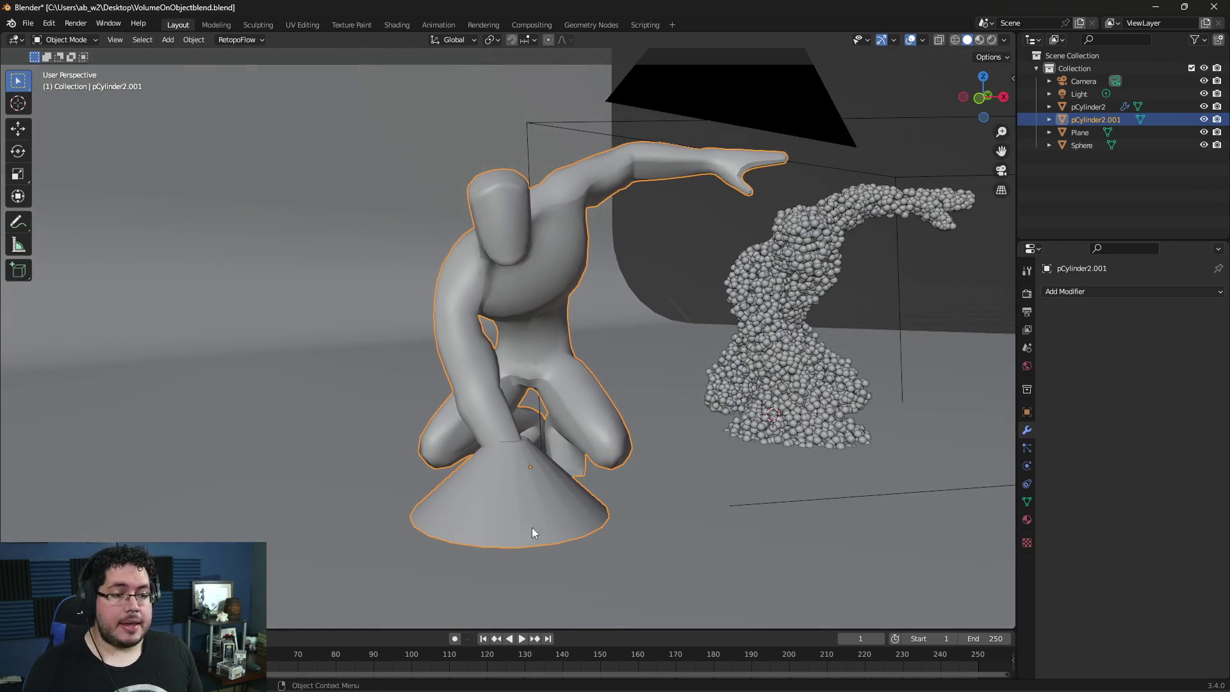
middle_click_drag(528, 512, 451, 344)
middle_click_drag(504, 406, 506, 434)
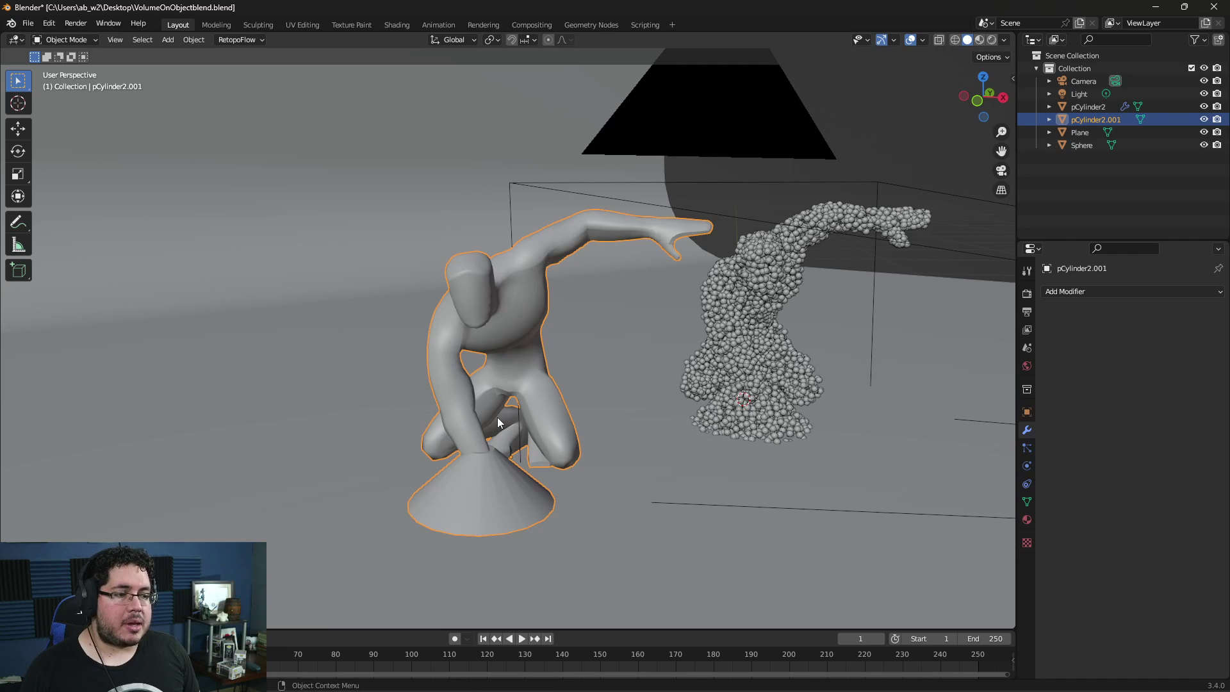
middle_click_drag(579, 441, 437, 405)
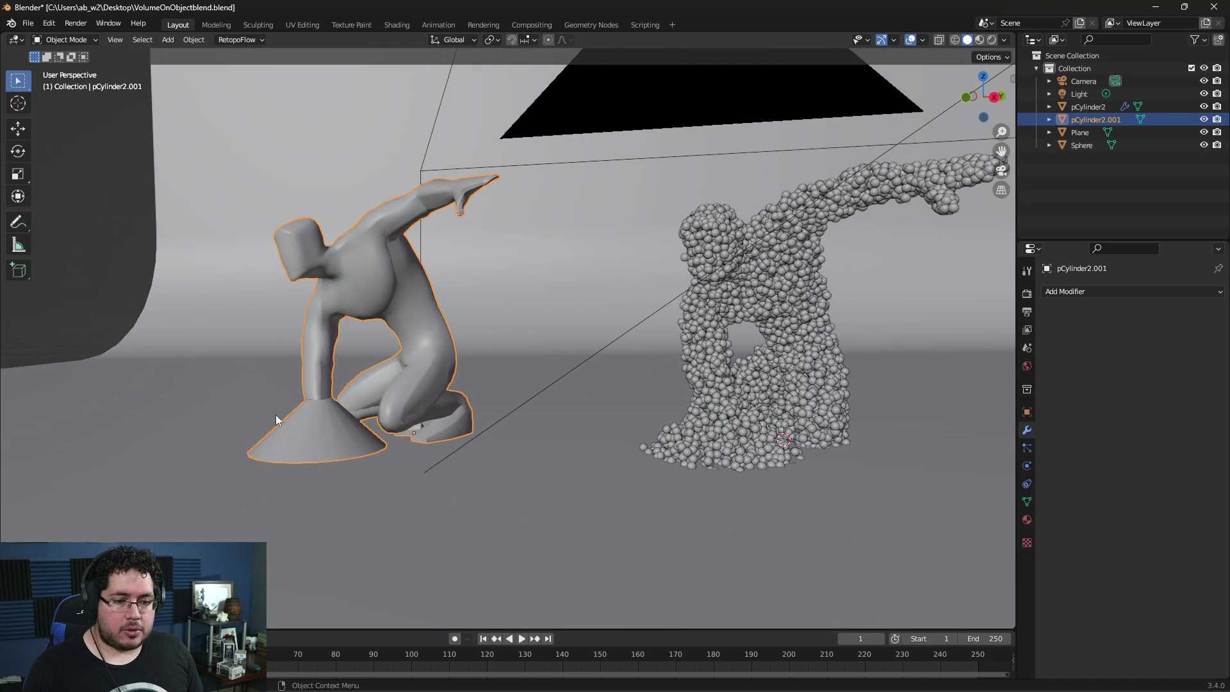
middle_click_drag(314, 423, 525, 366)
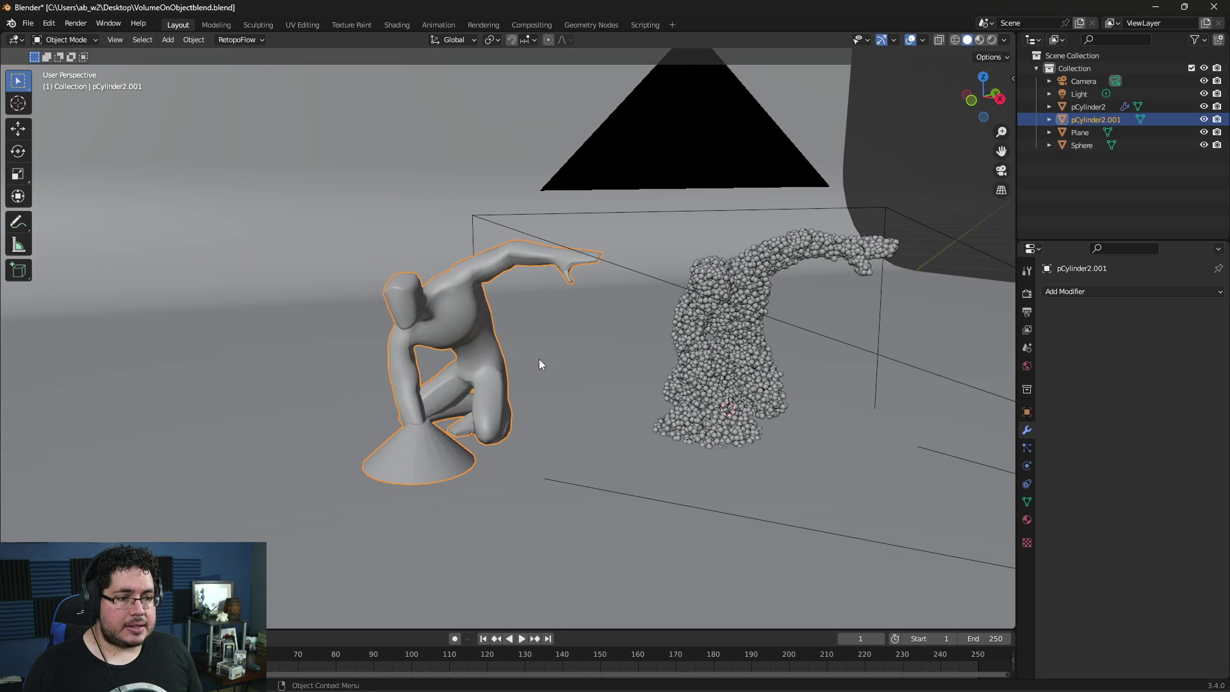
left_click(690, 275)
middle_click_drag(749, 325, 413, 313)
left_click(415, 311)
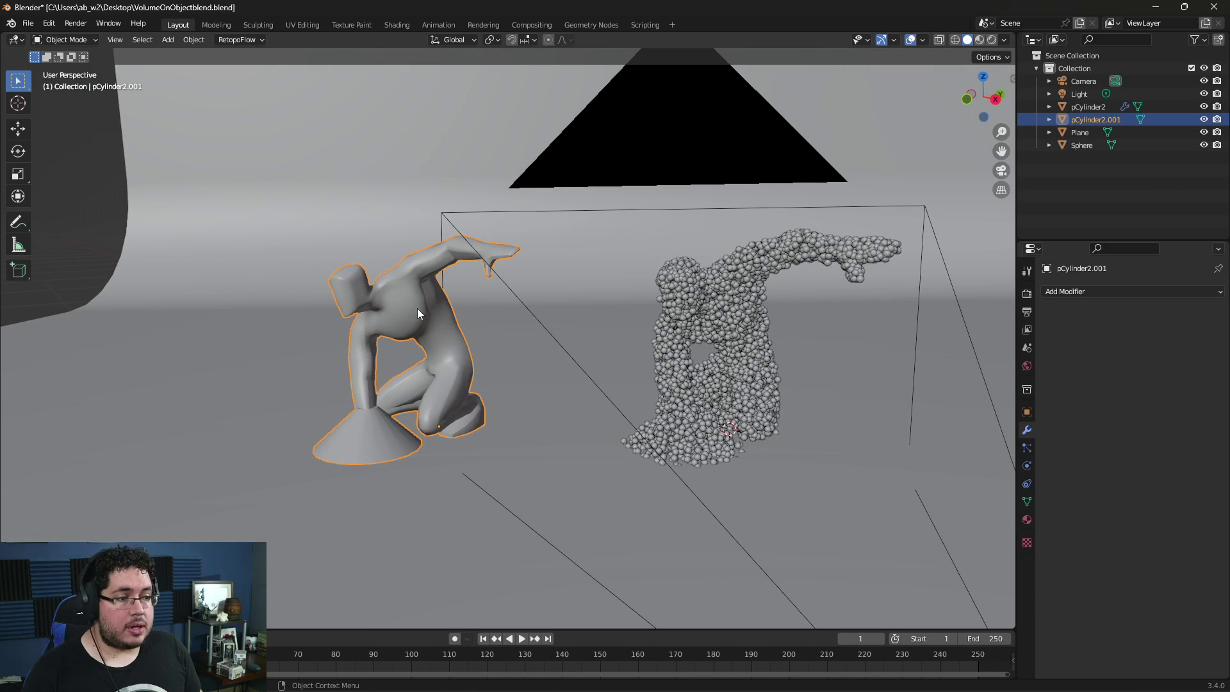
left_click(674, 270)
left_click(432, 344)
middle_click_drag(432, 345, 509, 320)
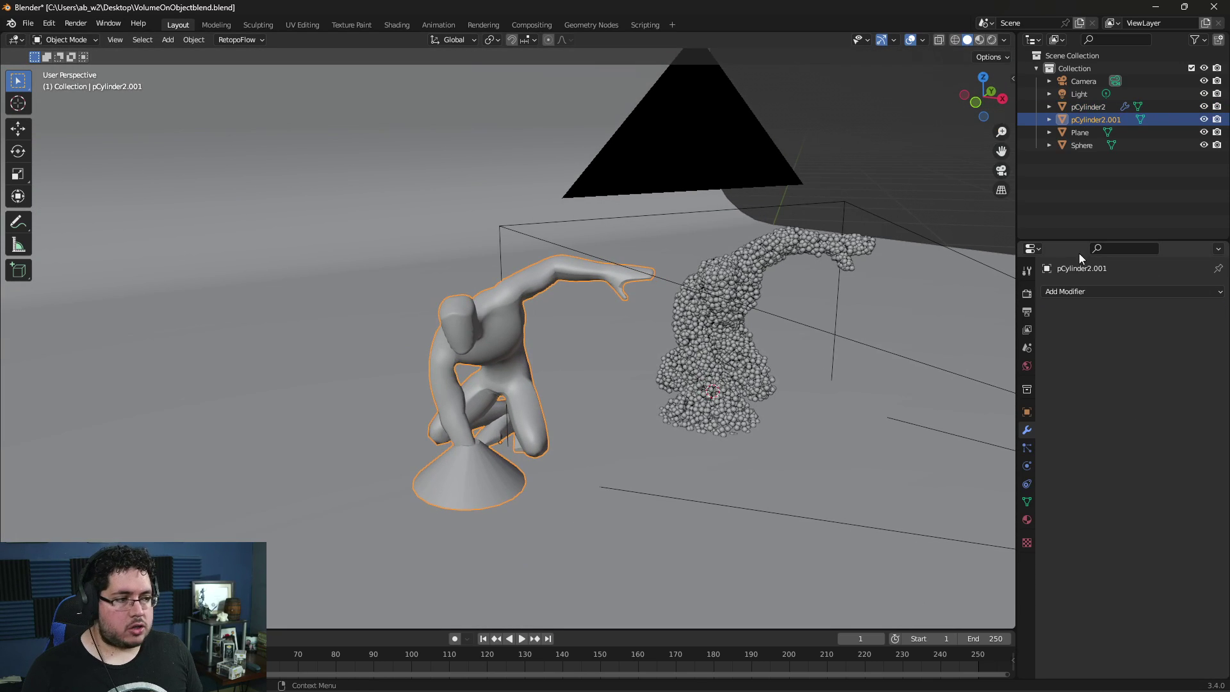
Give the duplicated figure a Geometry Nodes modifier with a new node tree and open it in the Geometry Nodes workspace.
left_click(1084, 294)
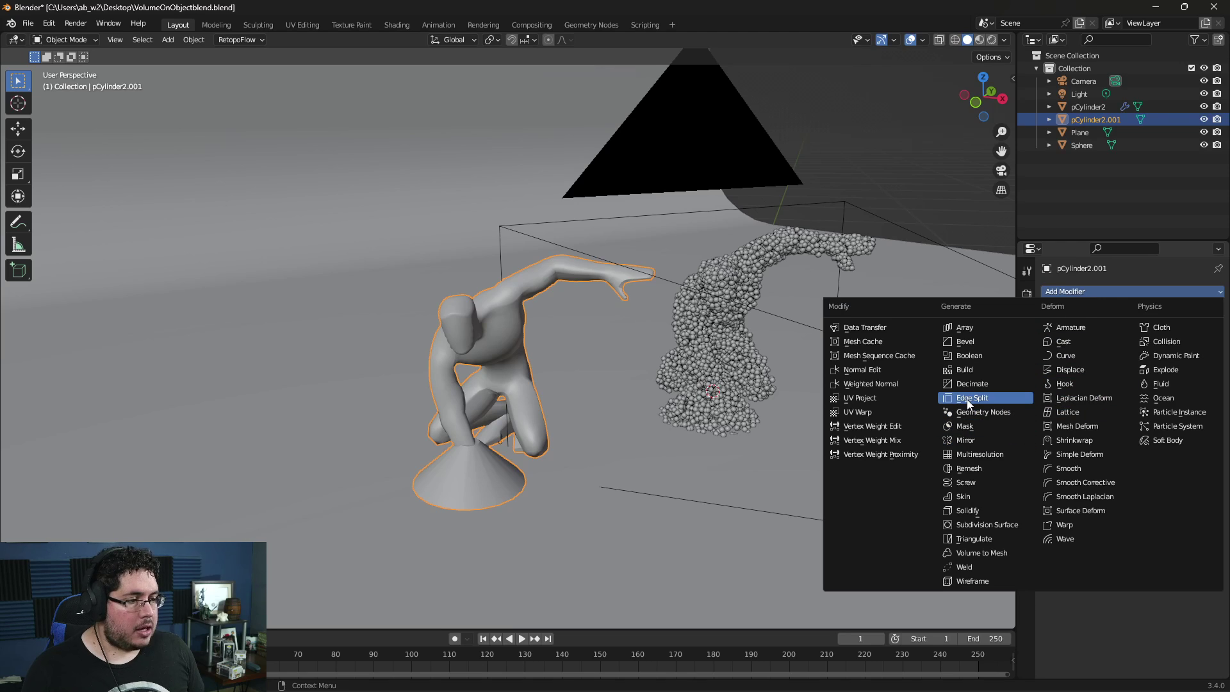
left_click(980, 415)
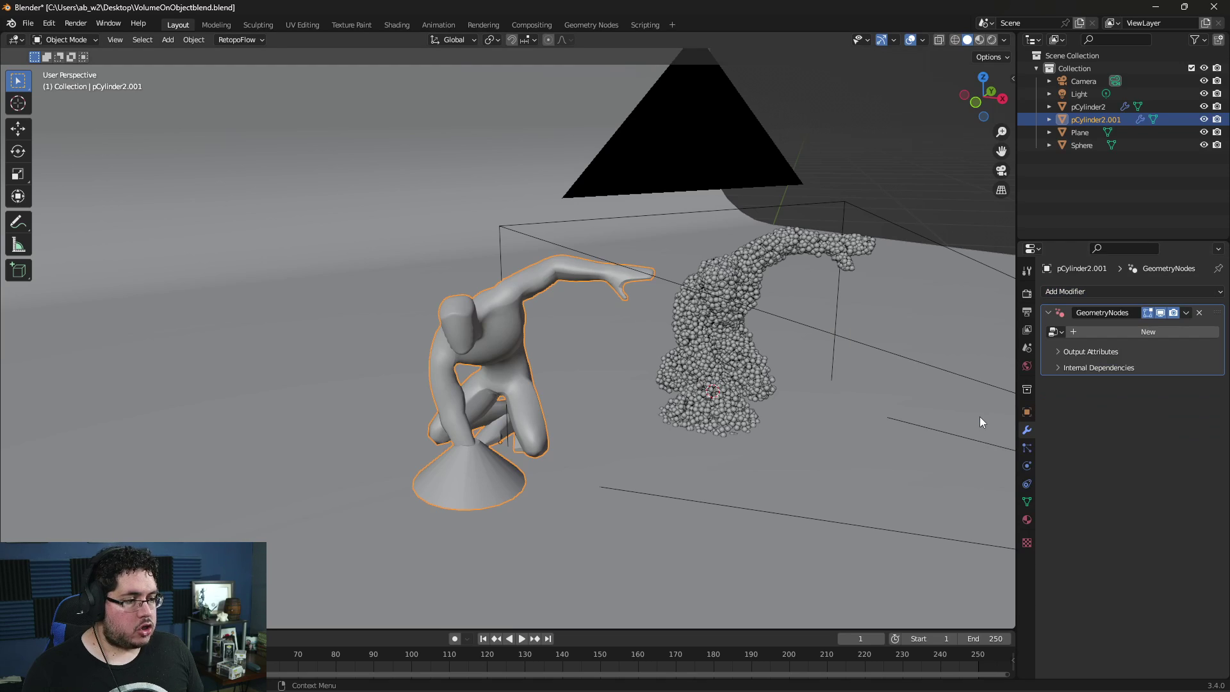
left_click(1136, 328)
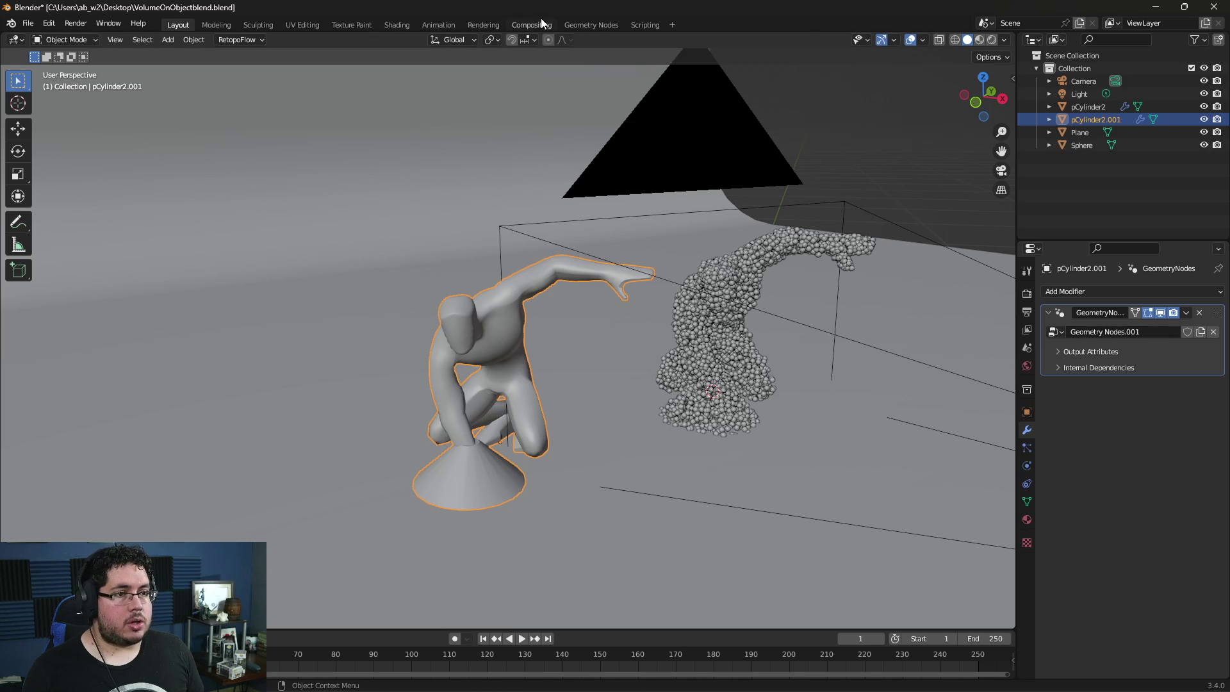
left_click(576, 26)
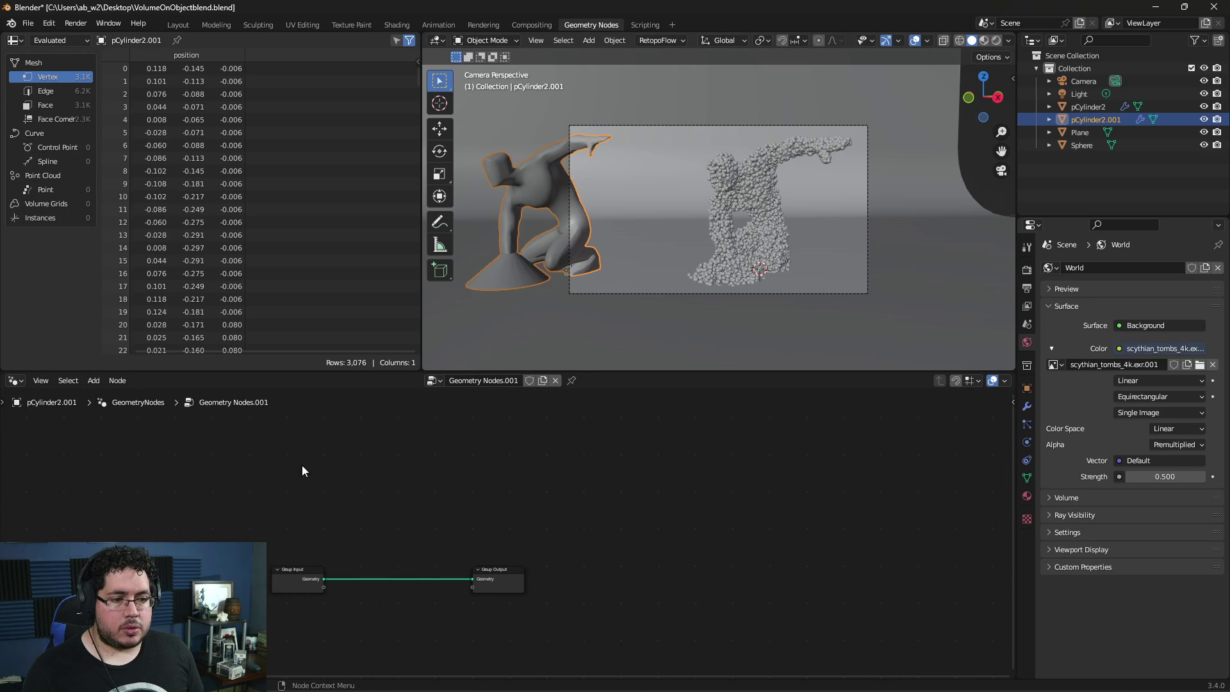
middle_click_drag(617, 215, 789, 225)
scroll(414, 538, "up", 1)
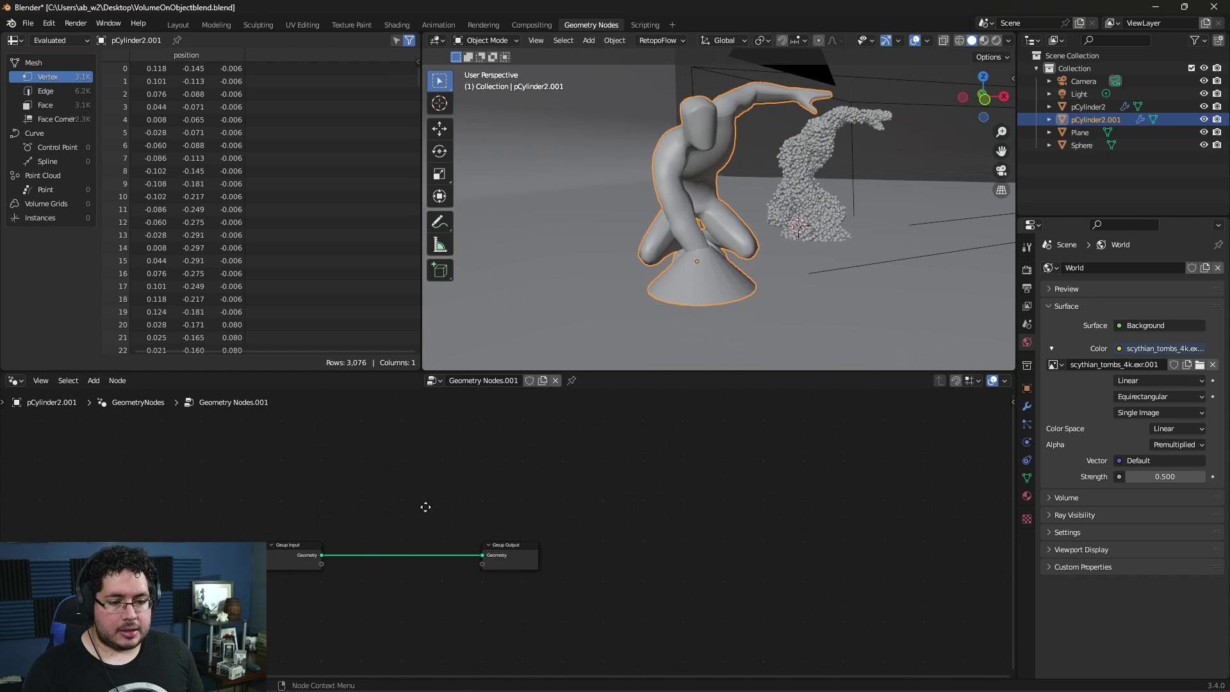
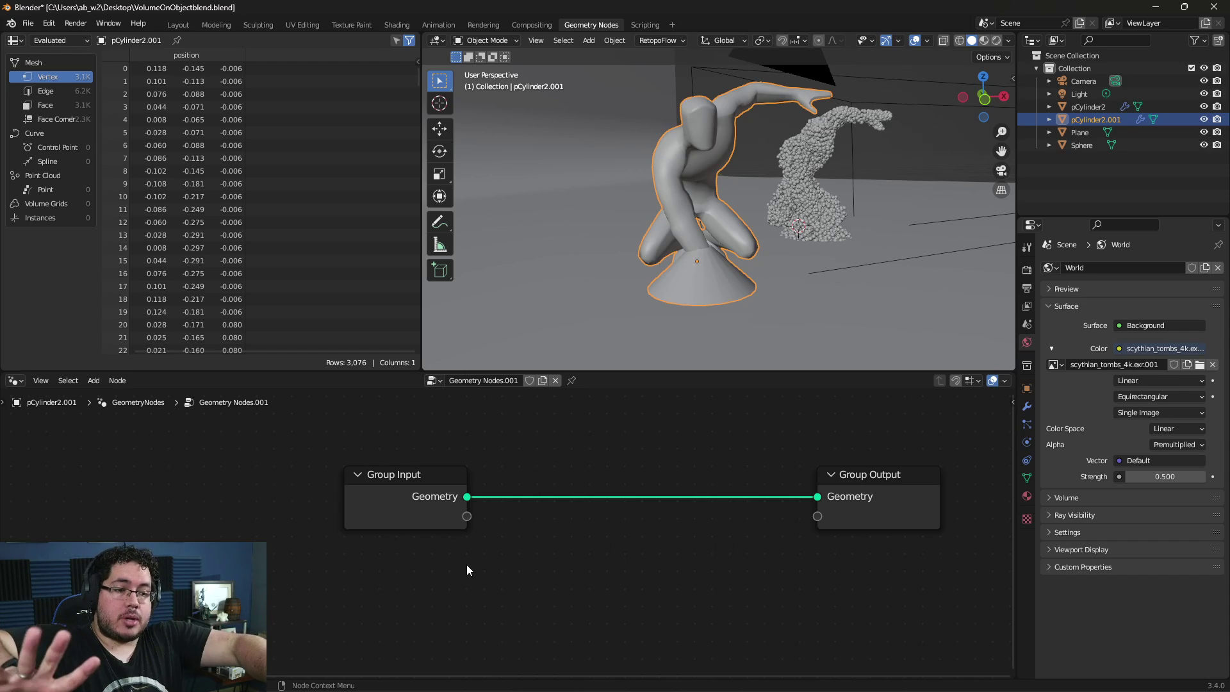
Spread the Group Input and Group Output nodes farther apart to make room between them.
left_click_drag(411, 473, 369, 502)
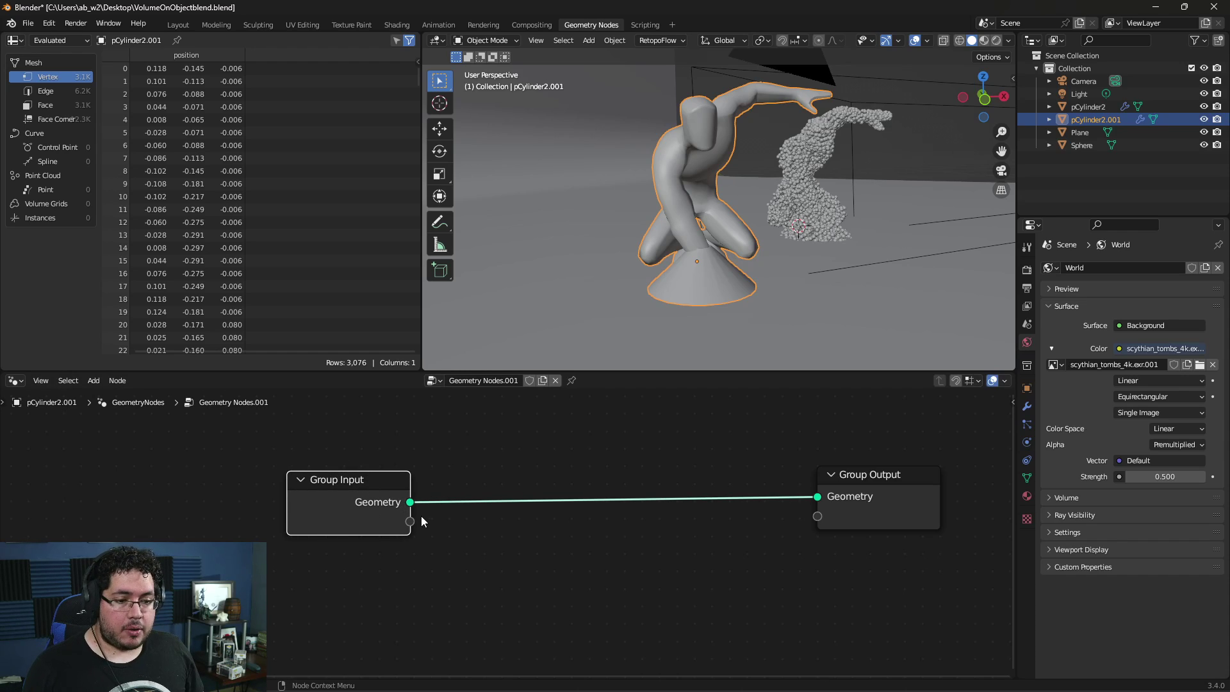
left_click_drag(848, 494, 839, 477)
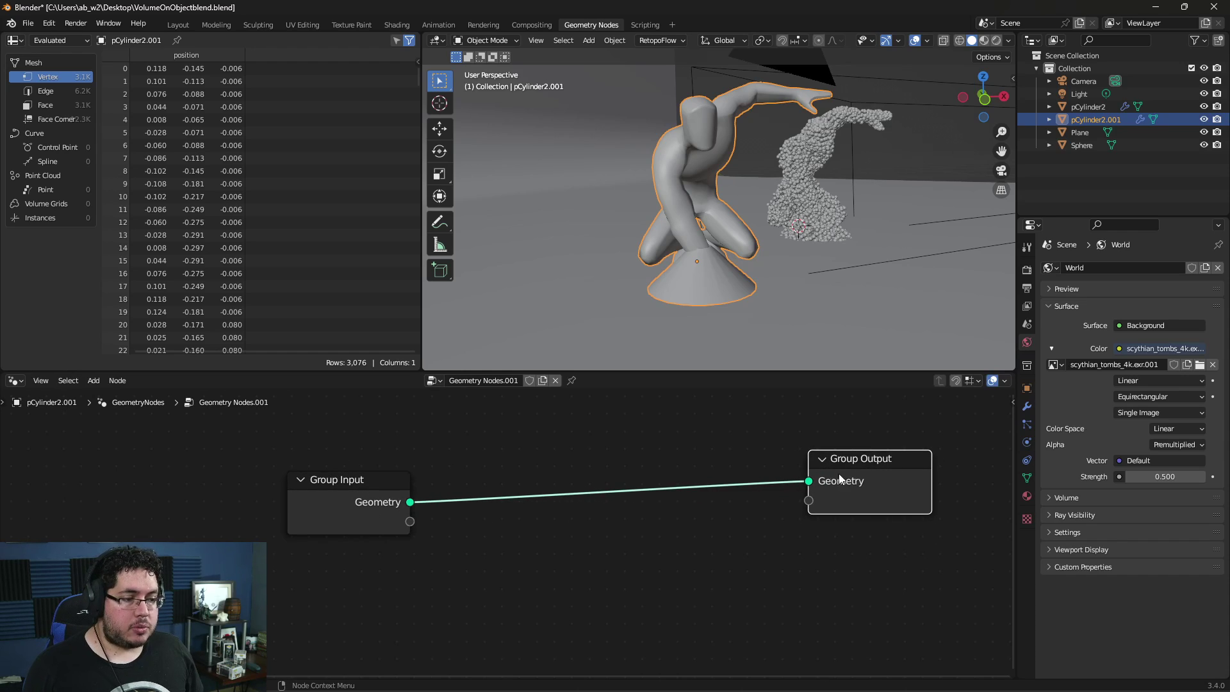
middle_click_drag(742, 535, 696, 523)
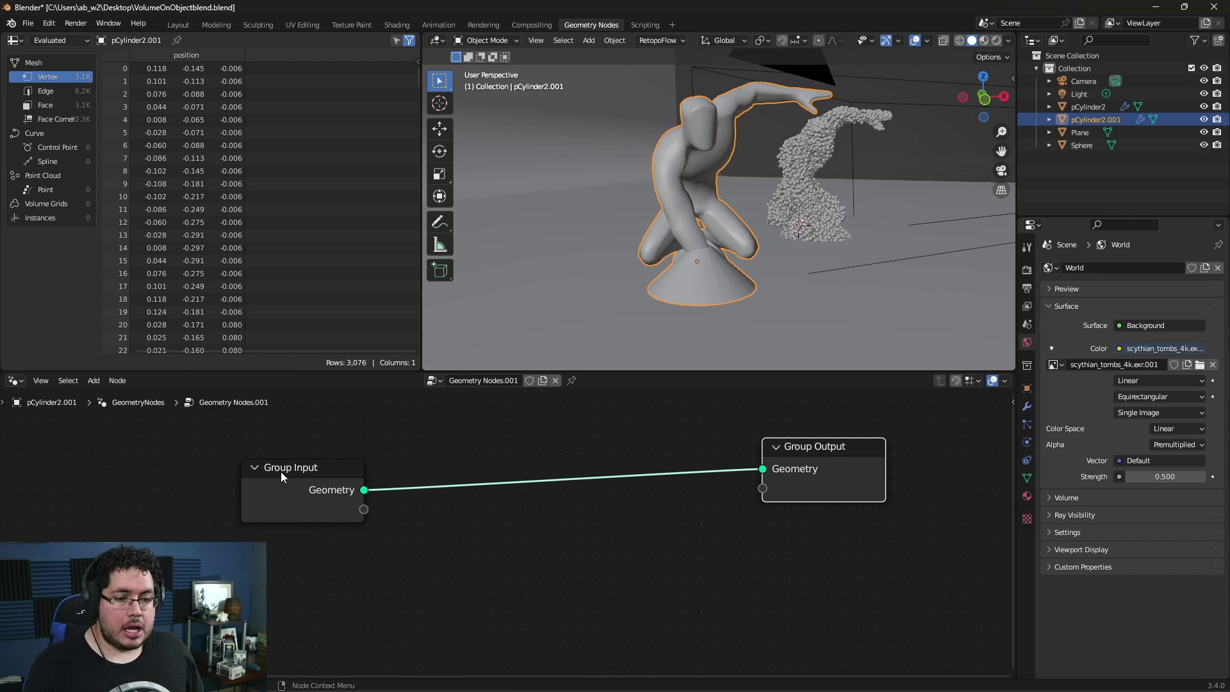
left_click_drag(280, 472, 207, 454)
middle_click_drag(357, 568, 385, 555)
left_click(386, 555)
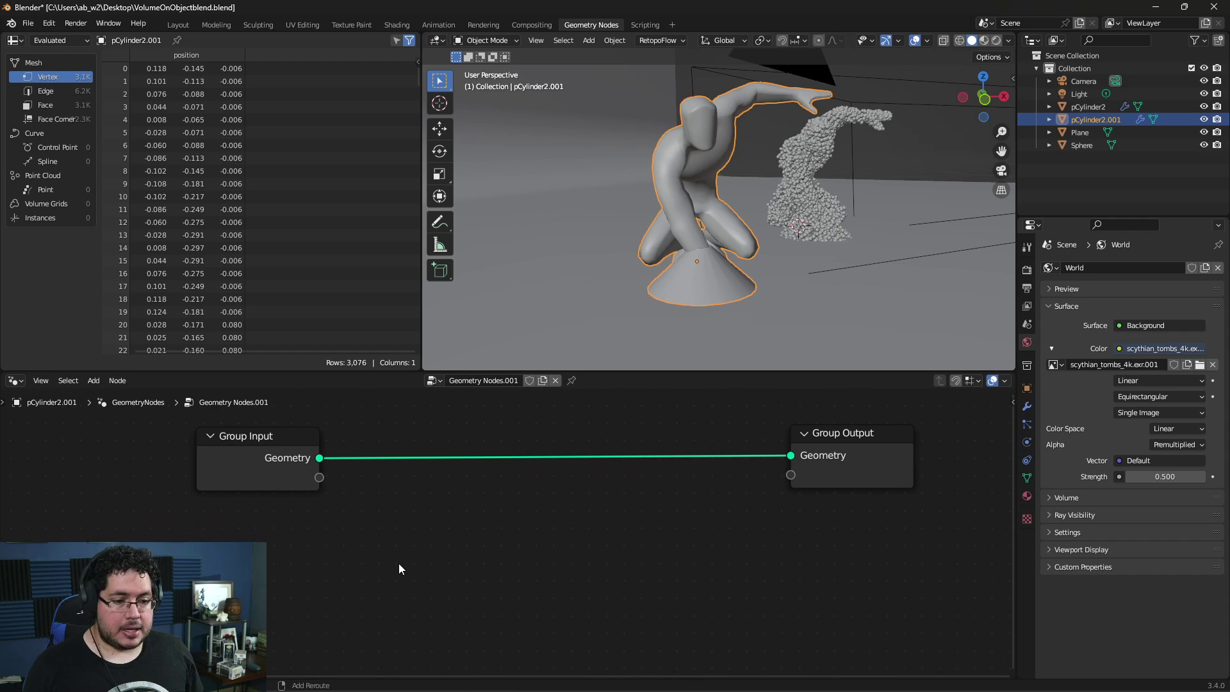
Add a Join Geometry node below the link between Group Input and Group Output.
key("shift+a")
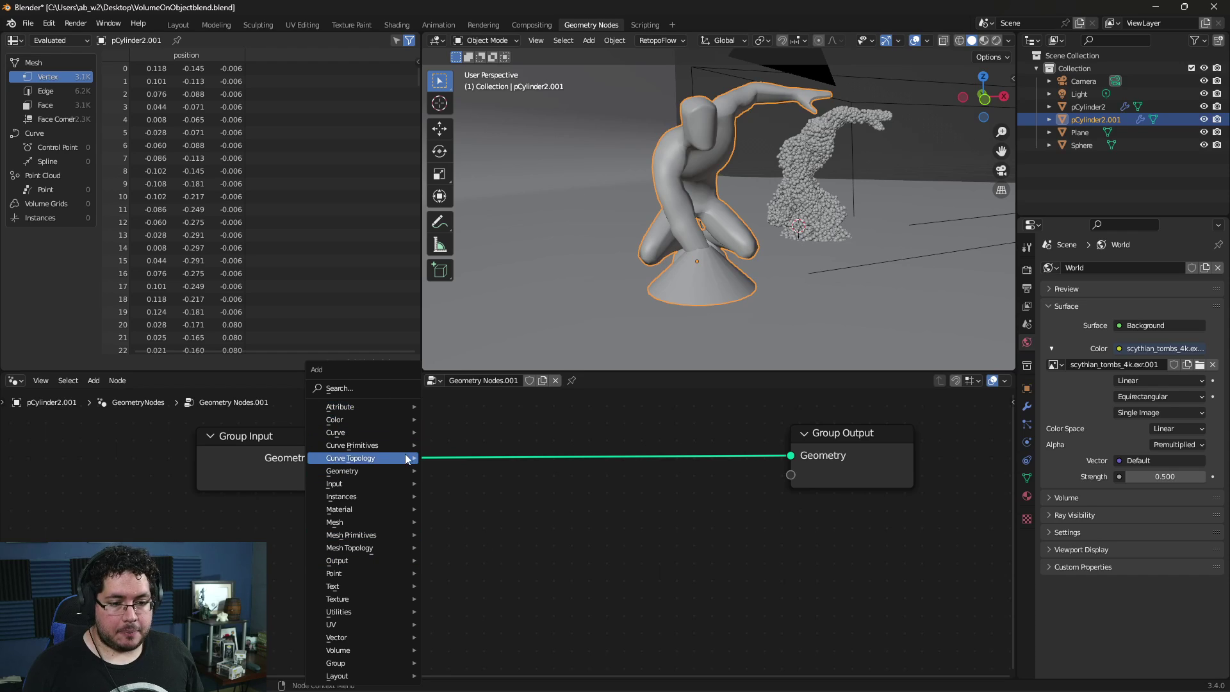
mouse_move(375, 472)
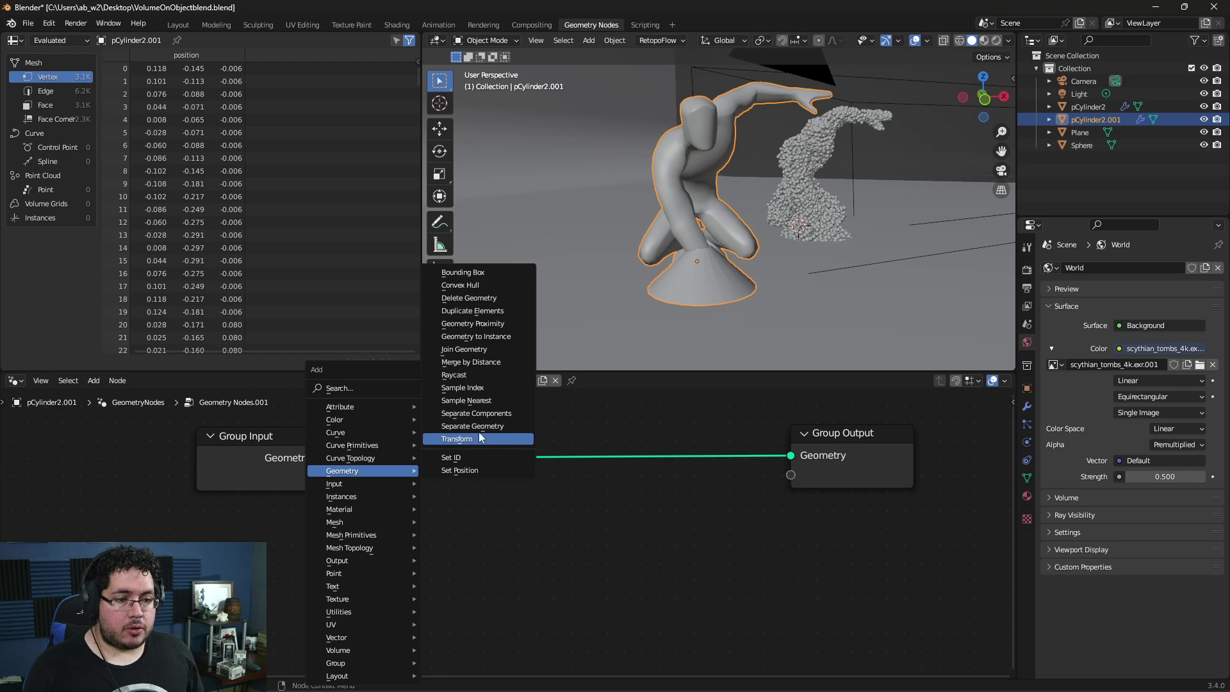
left_click(474, 349)
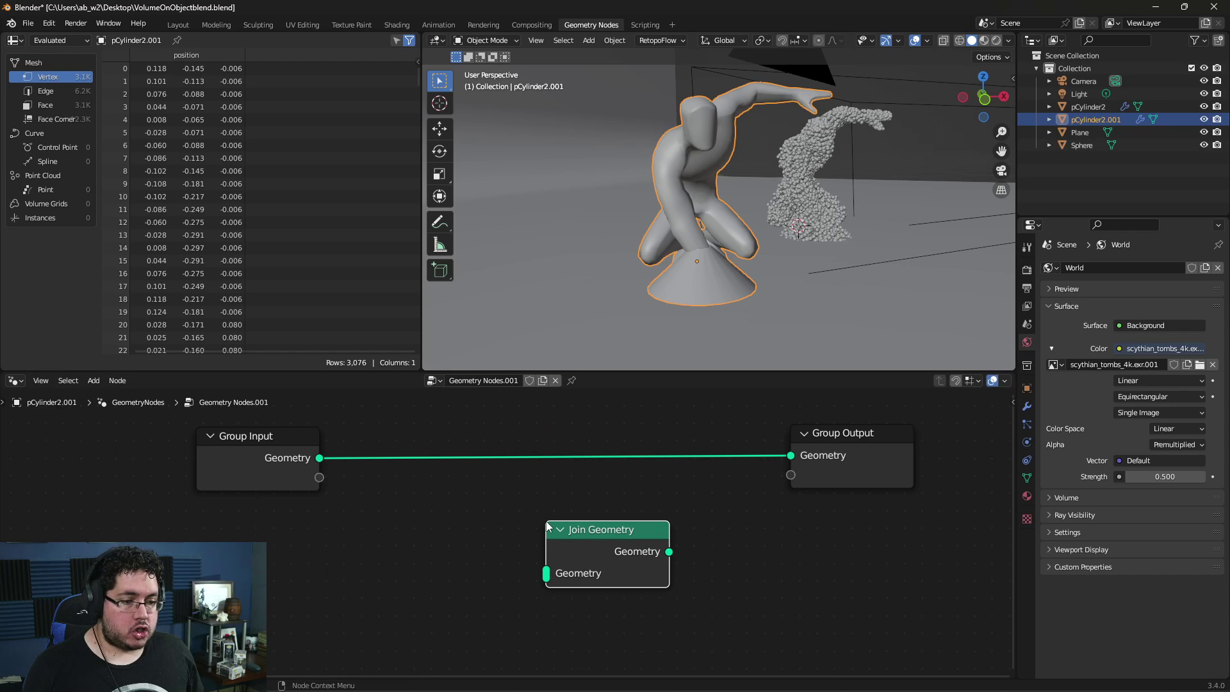
left_click(547, 526)
Add a Monkey mesh to the scene with nothing else selected.
scroll(488, 467, "down", 1)
scroll(769, 263, "down", 1)
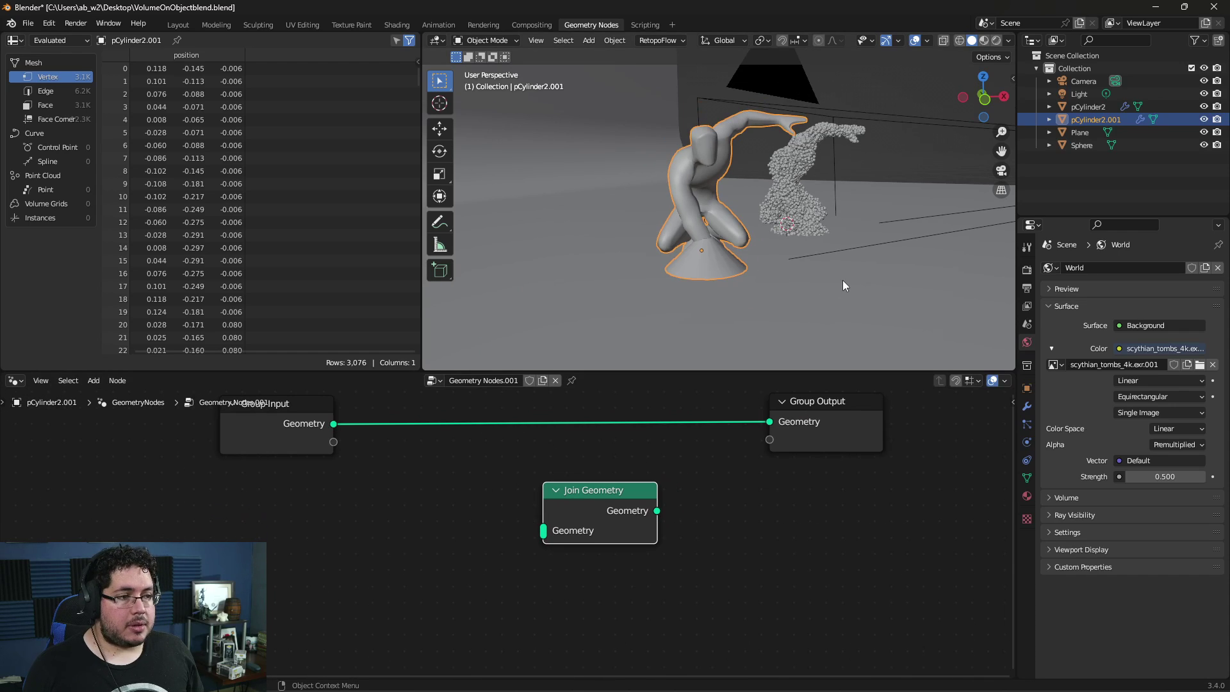
middle_click_drag(842, 280, 836, 288)
left_click(898, 110)
key("shift+a")
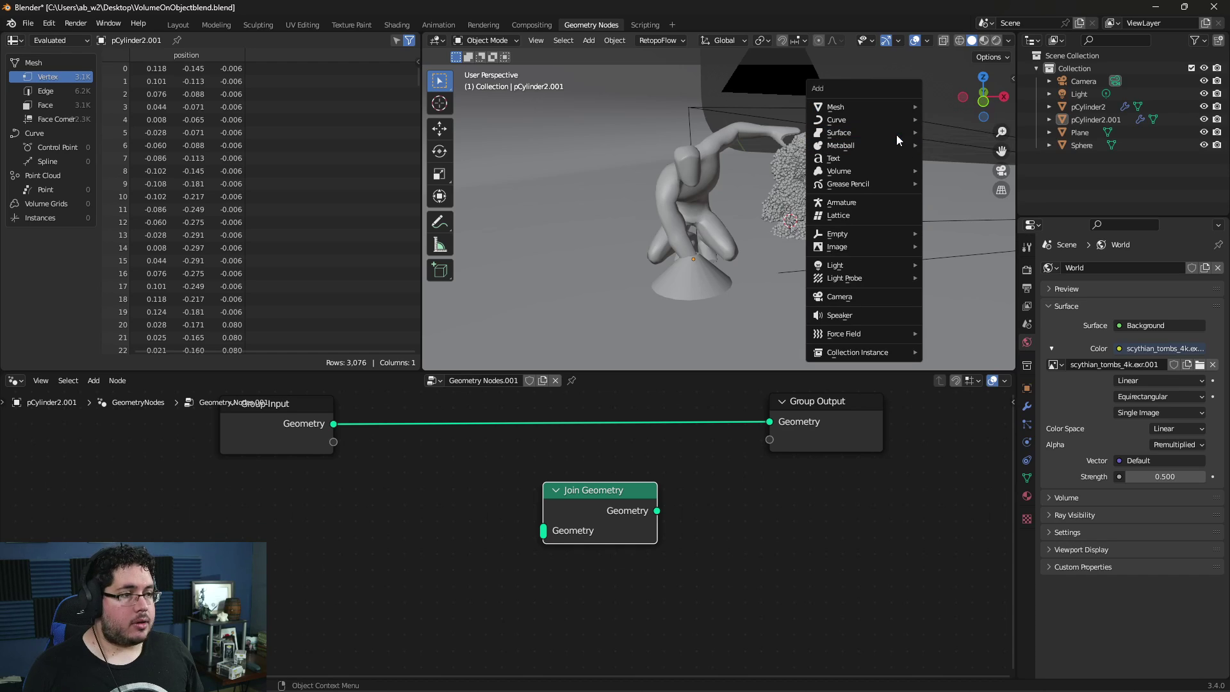
mouse_move(902, 106)
left_click(947, 229)
Move the monkey about 1.4 m in X, 0.2 m in Y and 0.82 m in Z, and scale it down.
scroll(815, 236, "down", 5)
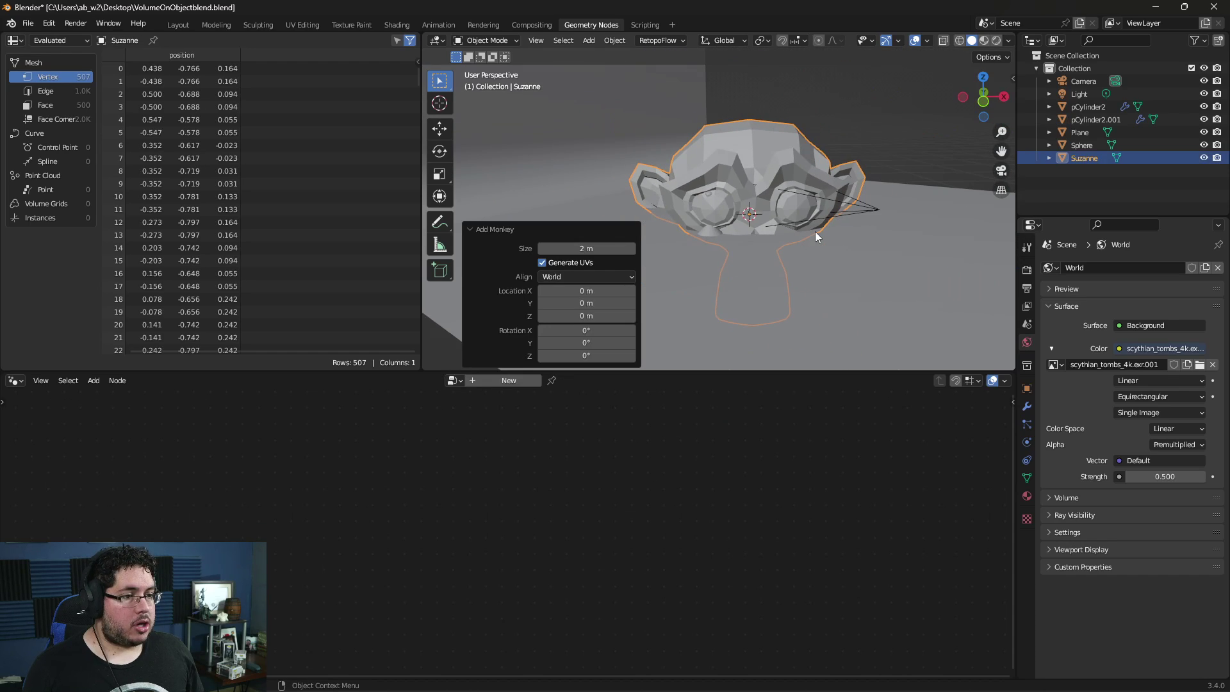
key("g")
left_click(953, 128)
key("s")
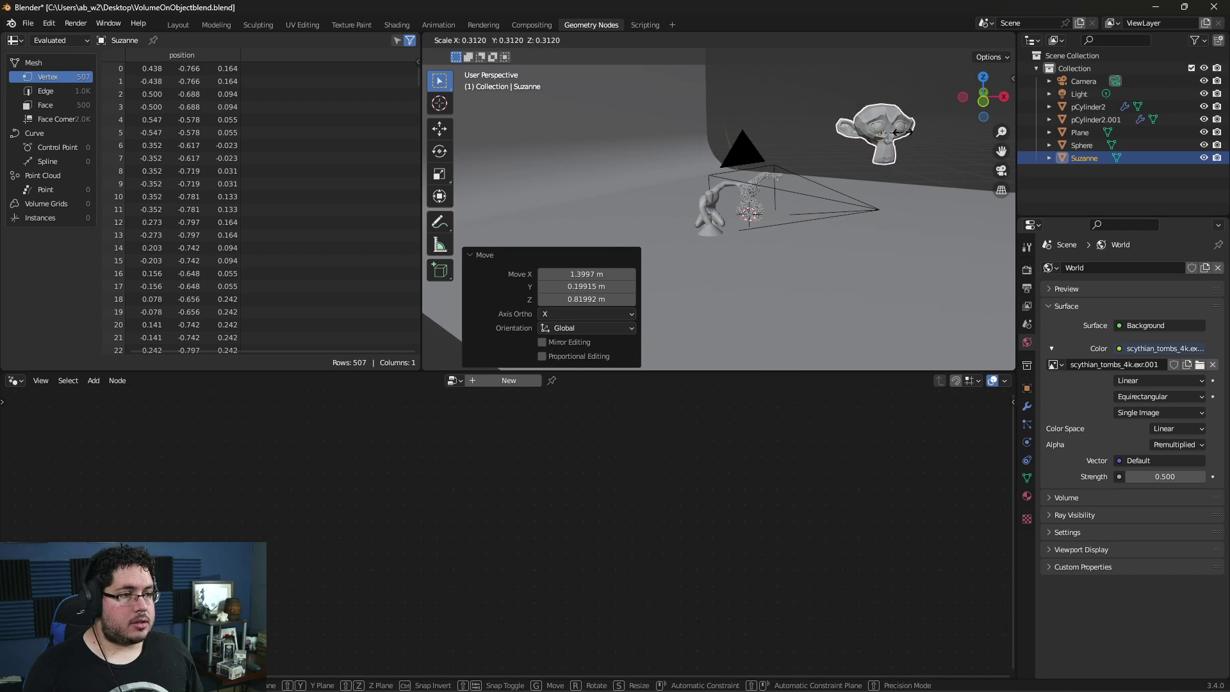
left_click(899, 133)
Bring Suzanne into the node tree of pCylinder2.001 as an Object Info node.
left_click(714, 183)
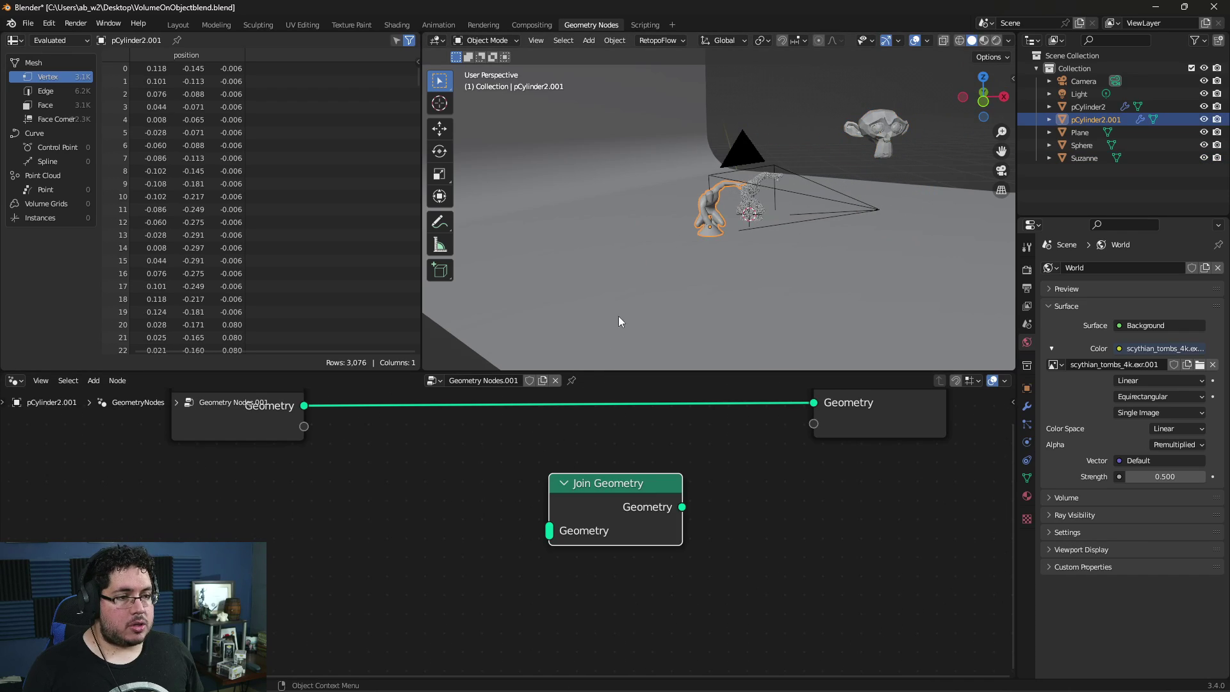
left_click_drag(1087, 159, 281, 553)
scroll(370, 439, "down", 1)
Feed the Group Input and Object Info geometry through Join Geometry into Group Output, and inspect the joined meshes.
left_click_drag(306, 408, 531, 523)
left_click_drag(382, 624, 532, 524)
left_click_drag(656, 501, 779, 406)
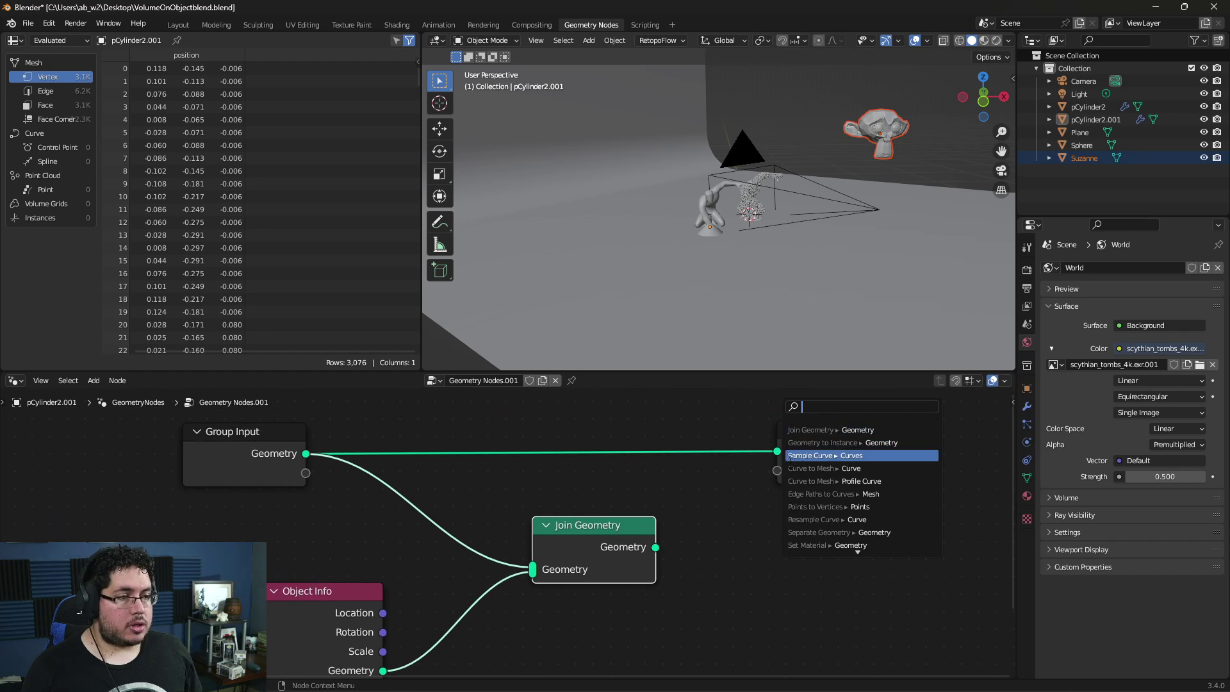
left_click_drag(656, 547, 776, 451)
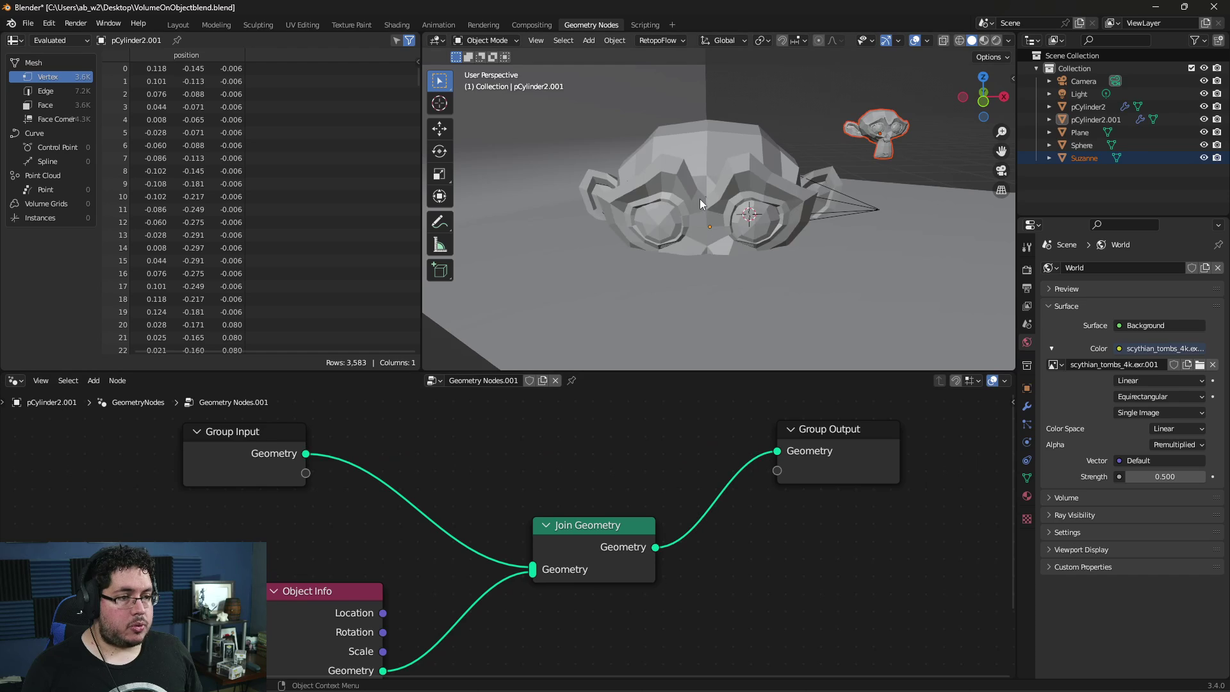
scroll(700, 199, "down", 1)
scroll(682, 203, "up", 3)
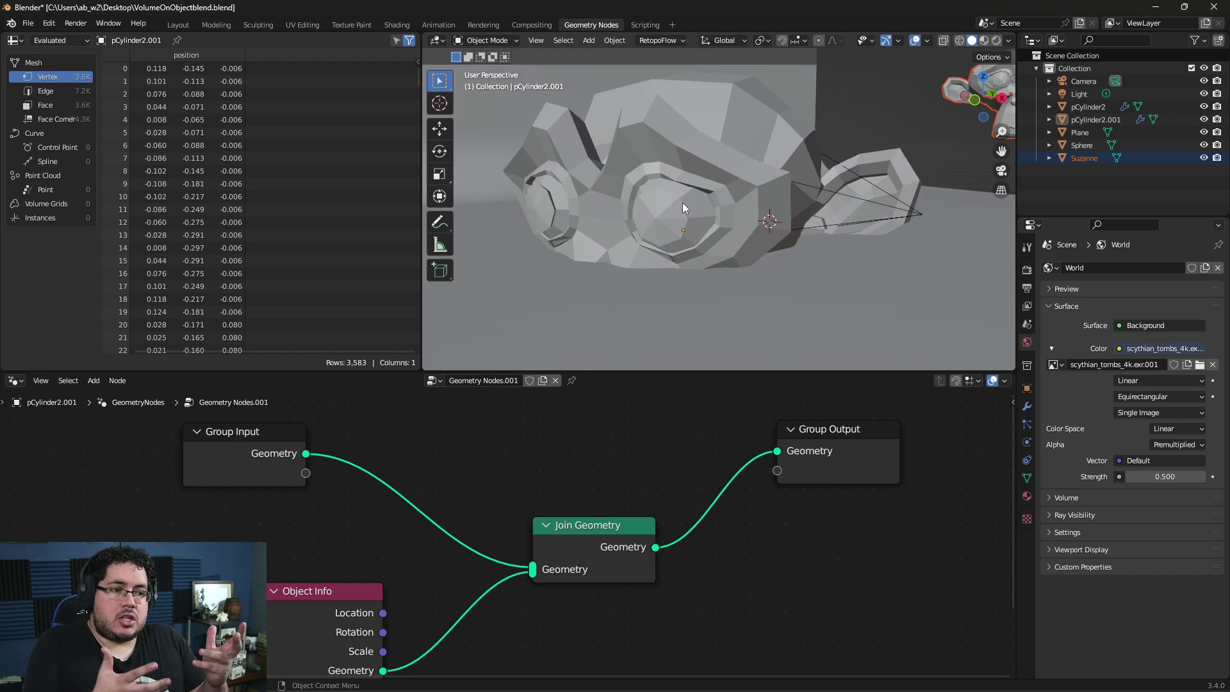
scroll(682, 195, "up", 7)
scroll(589, 244, "down", 8)
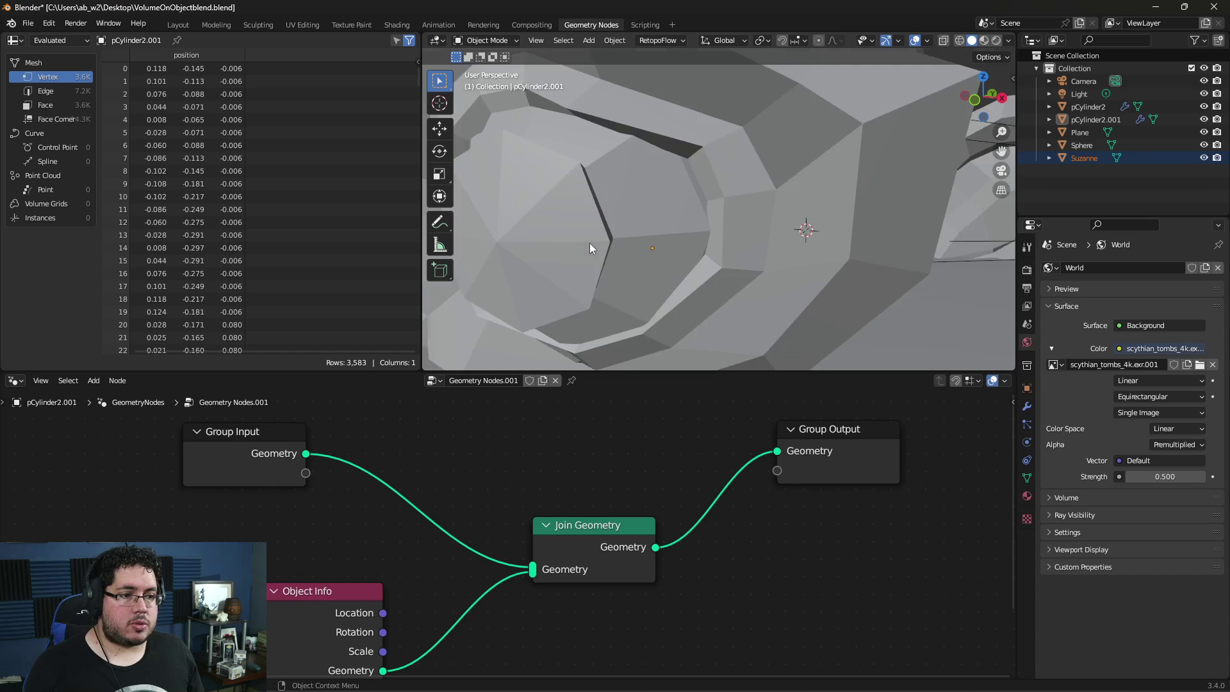
Delete the Object Info and Join Geometry nodes and reconnect Group Input directly to Group Output.
left_click(341, 605)
key("x")
left_click(574, 531)
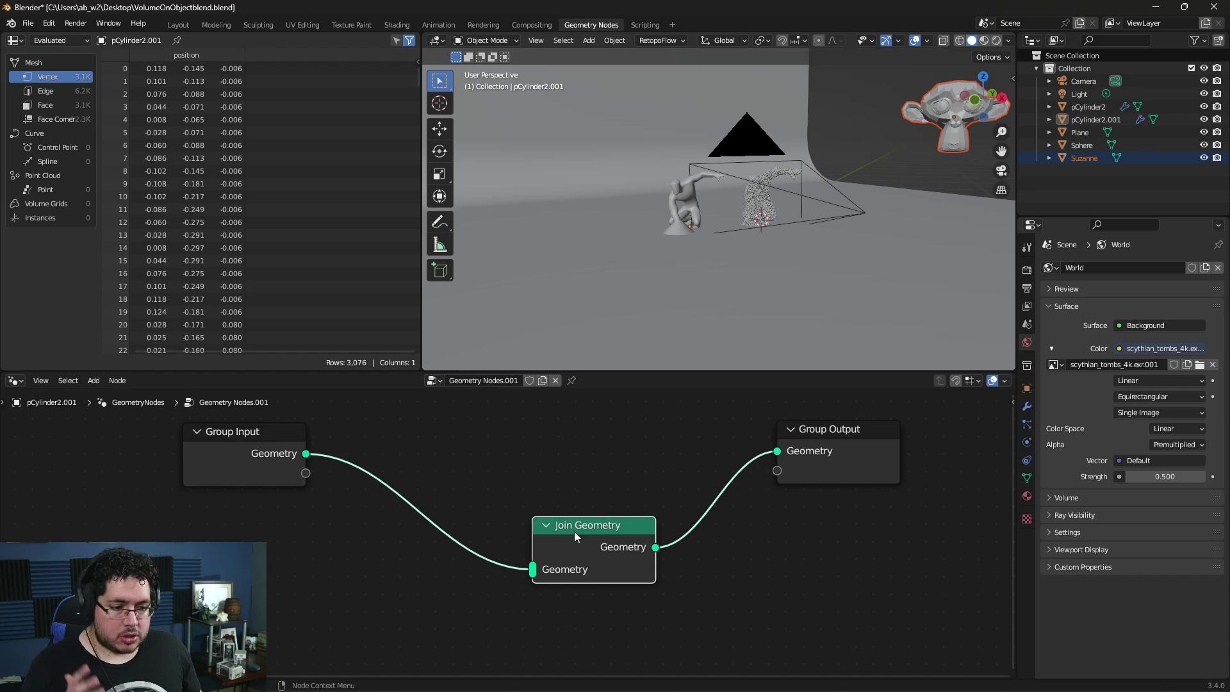
key("x")
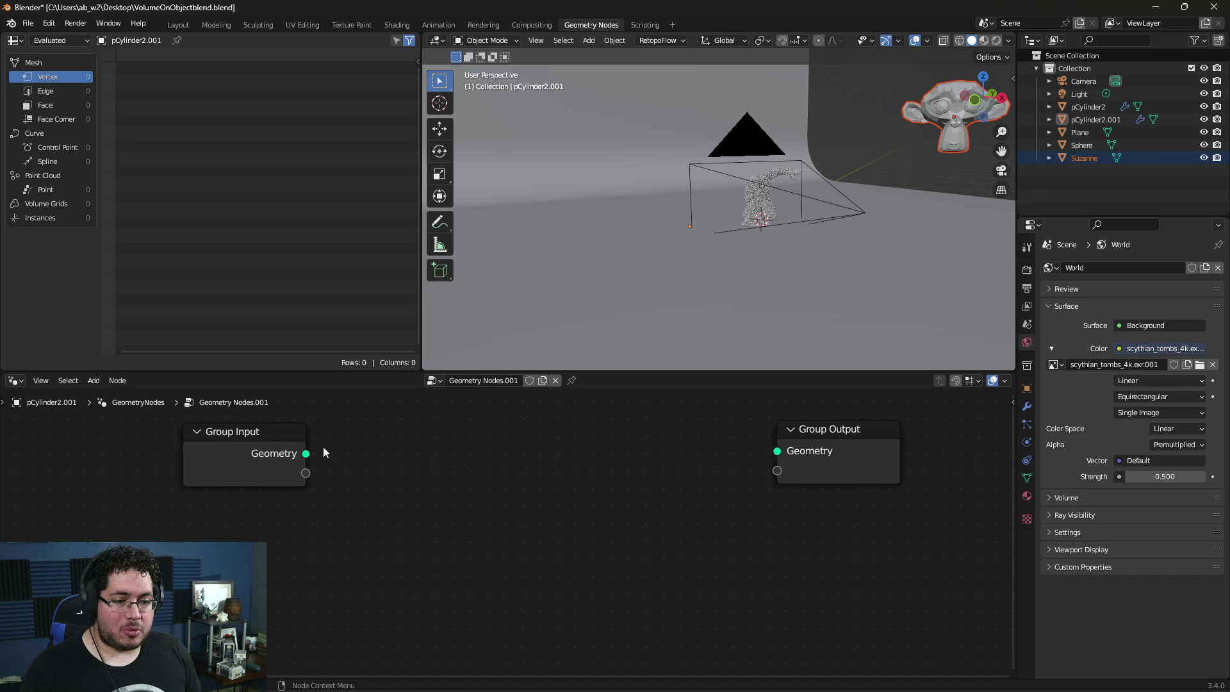
left_click_drag(306, 454, 777, 451)
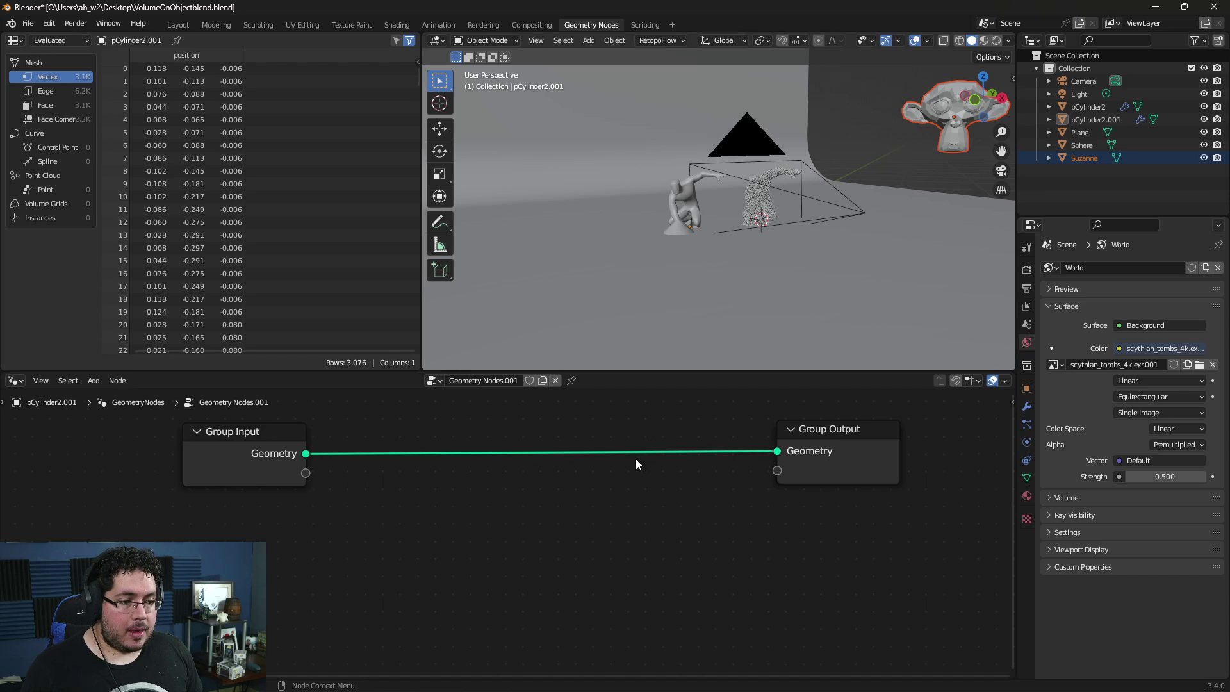
middle_click_drag(518, 515, 563, 507)
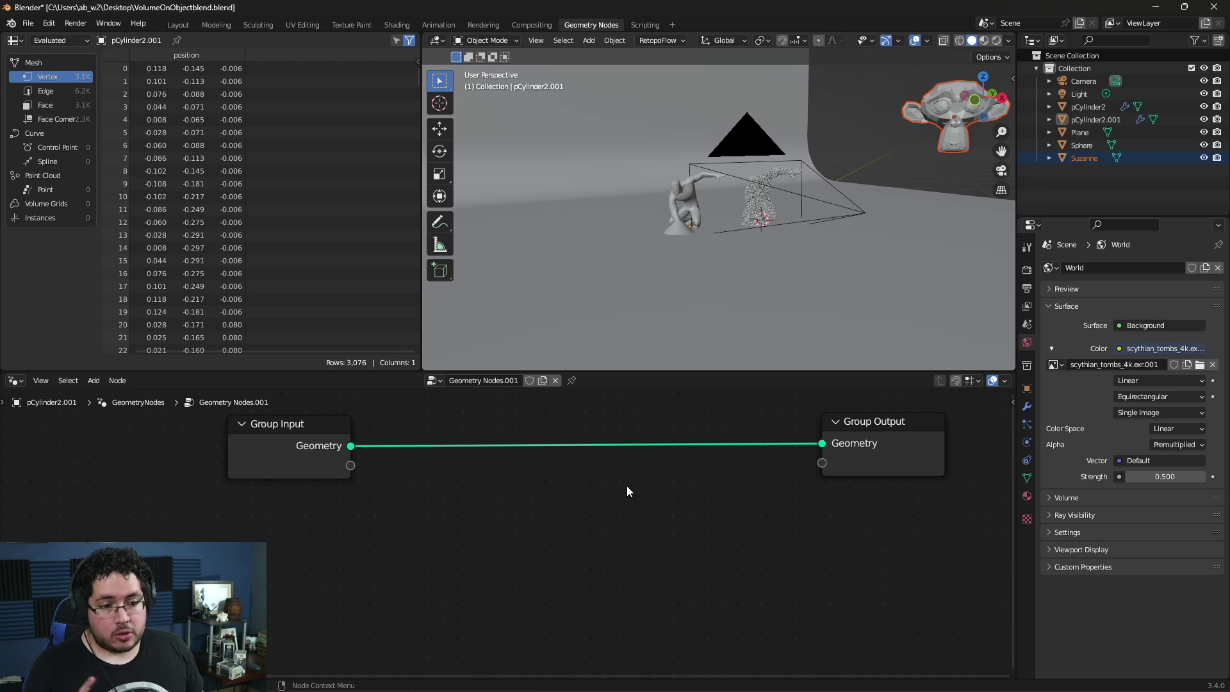
Select the sphere-filled figure and examine how its node tree branches from Group Input to Mesh to Volume and Join Geometry.
left_click(763, 204)
scroll(533, 431, "down", 4)
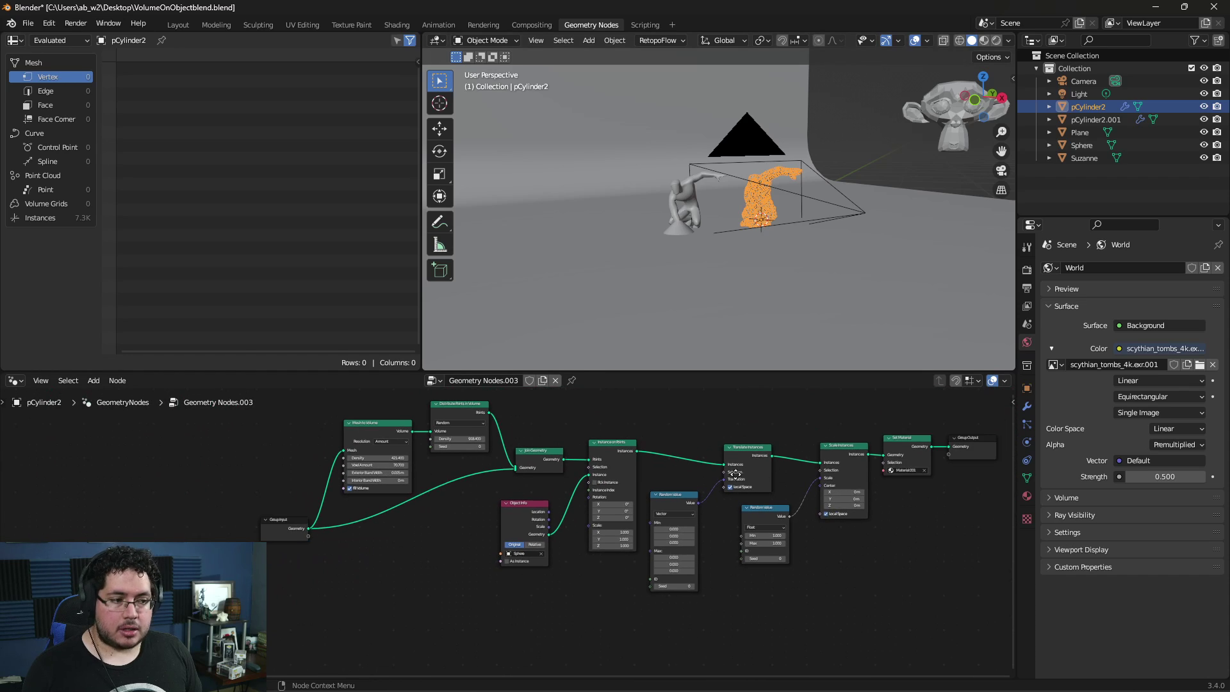
middle_click_drag(735, 473, 623, 510)
scroll(372, 536, "up", 1)
middle_click_drag(371, 536, 473, 574)
scroll(503, 522, "up", 3)
mouse_move(309, 576)
left_mouse_down()
mouse_move(240, 440)
mouse_move(319, 615)
mouse_move(294, 570)
left_mouse_up()
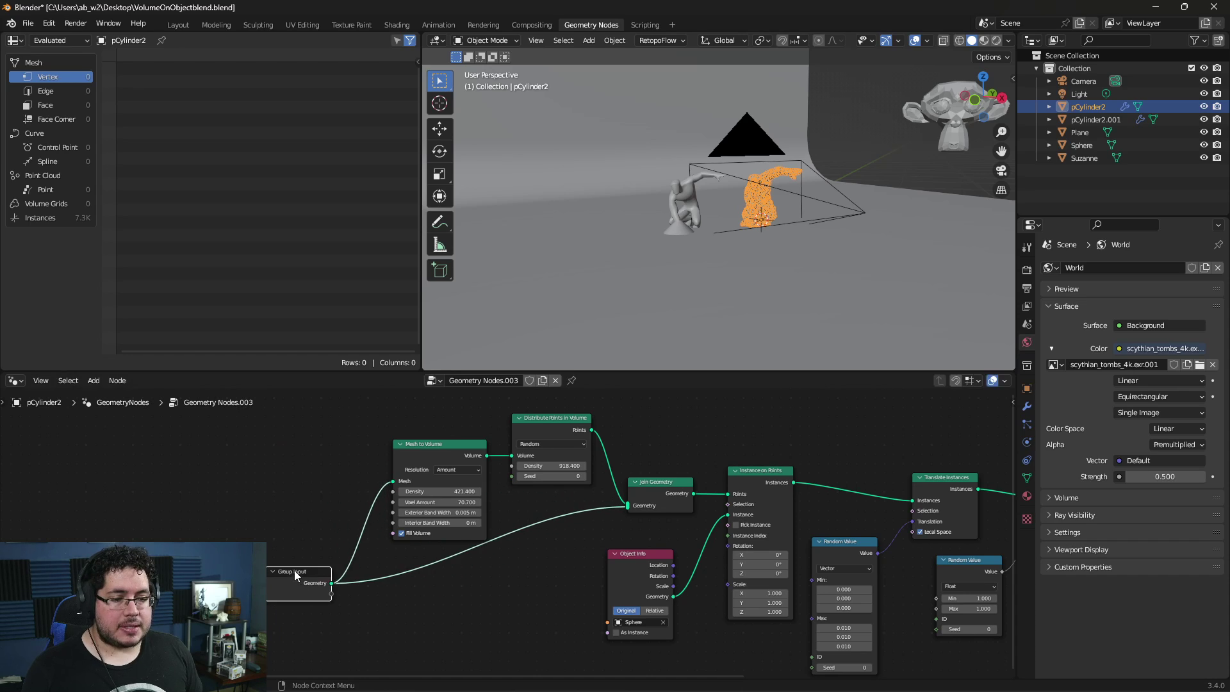
scroll(294, 568, "up", 7)
middle_click_drag(313, 539, 605, 426)
middle_click_drag(414, 494, 387, 509)
scroll(388, 475, "down", 1)
scroll(391, 509, "down", 1)
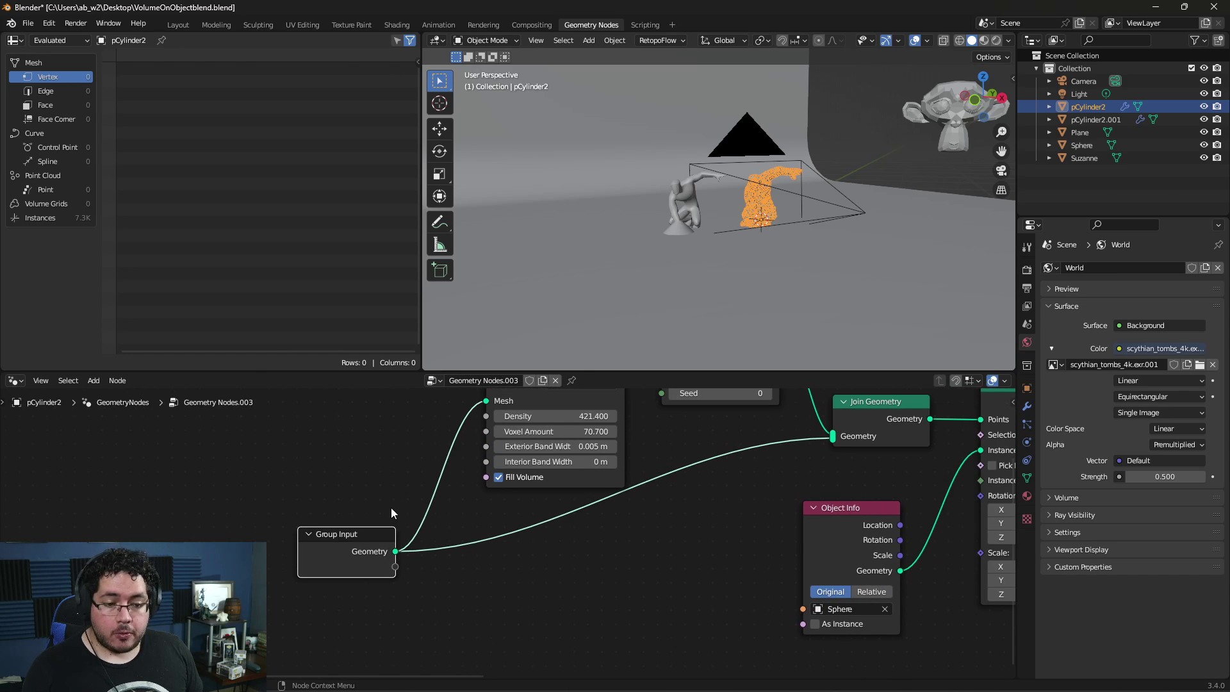
Examine the Mesh to Volume and Distribute Points in Volume nodes in the reference figure's node tree.
scroll(377, 532, "up", 1)
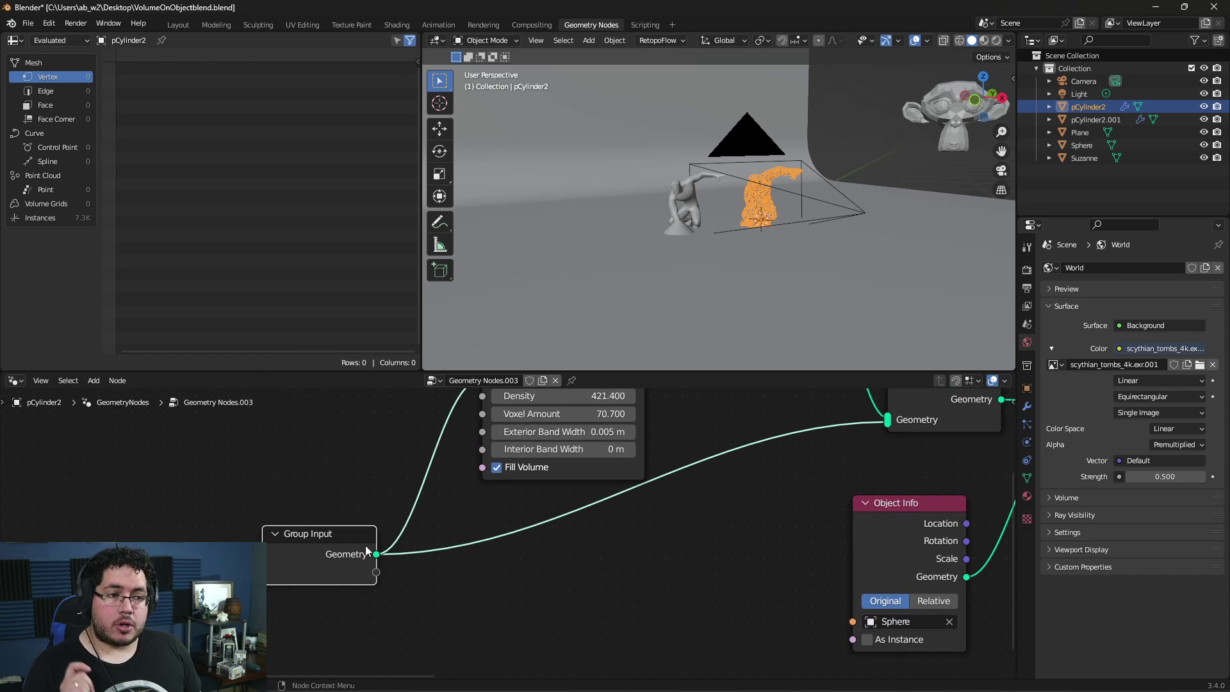
scroll(368, 512, "down", 2)
middle_click_drag(371, 489, 317, 590)
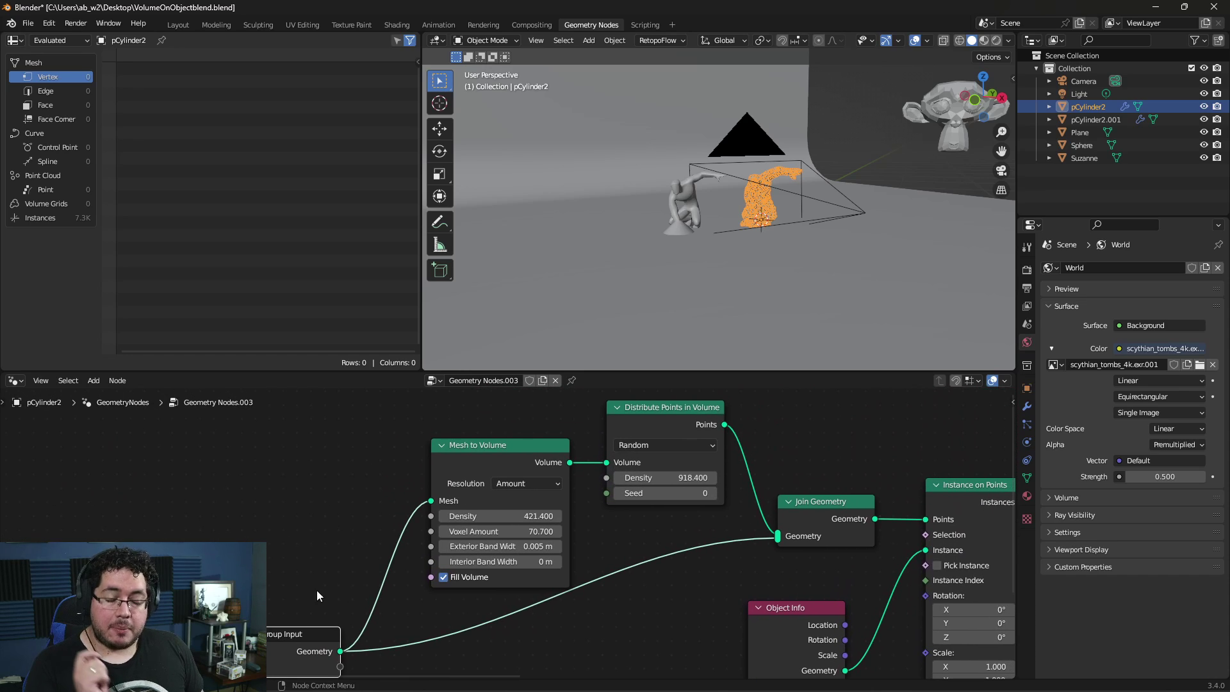
middle_click_drag(610, 547, 580, 566)
left_click(644, 431)
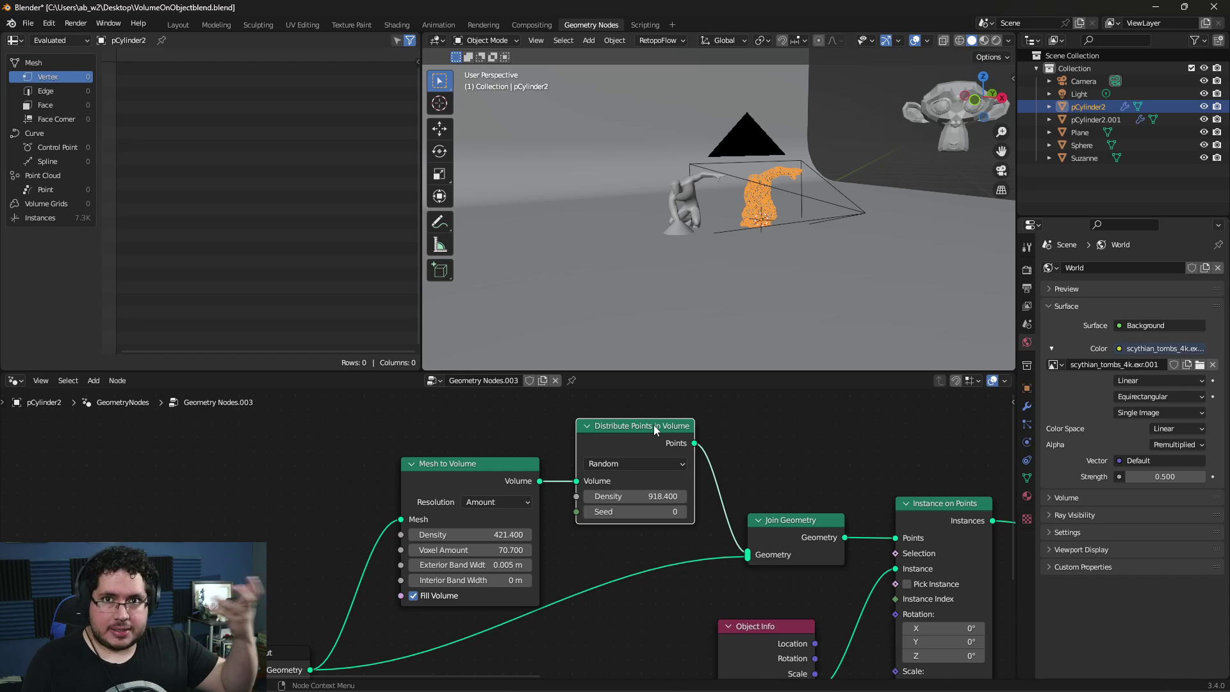
Select the plain figure pCylinder2.001 and add a Mesh to Volume node fed by Group Input's geometry.
left_click(682, 184)
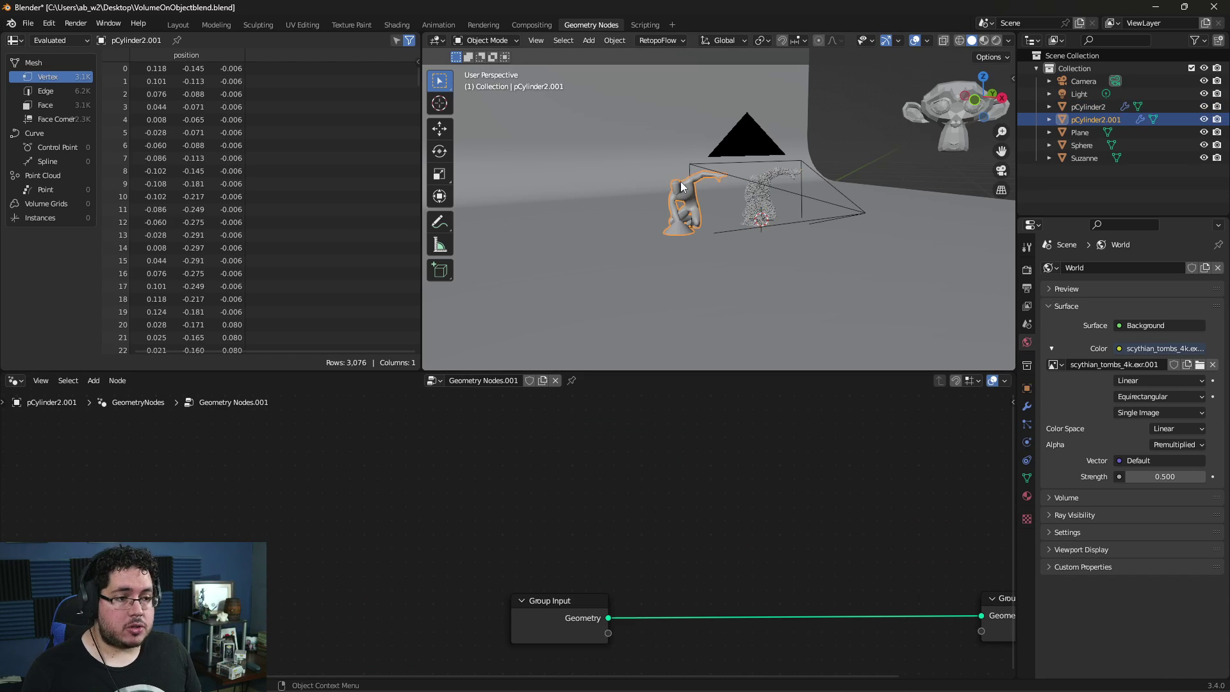
middle_click_drag(725, 584, 504, 534)
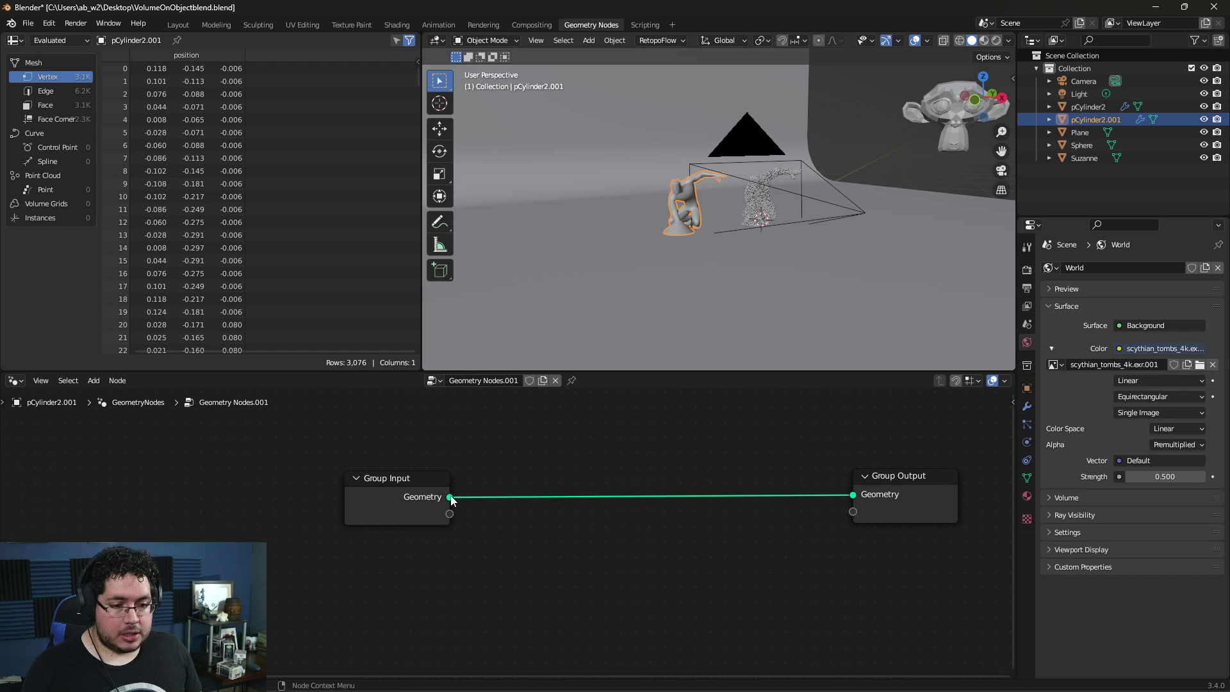
left_click_drag(451, 500, 511, 450)
type("volume")
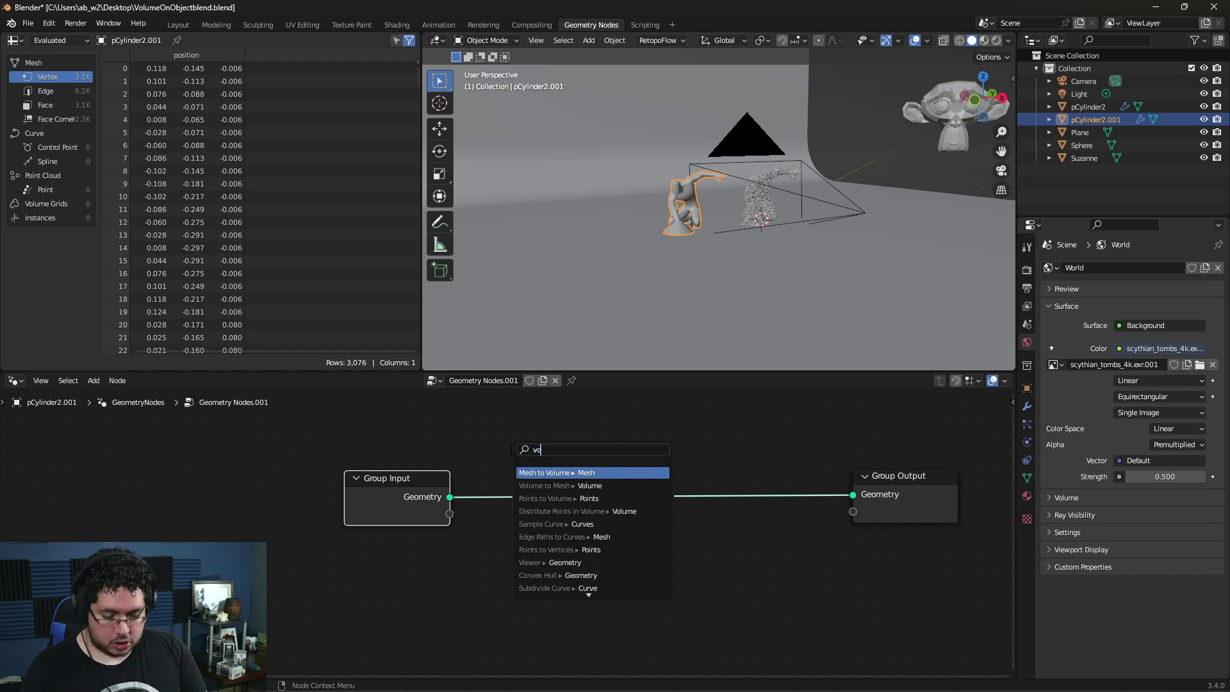
left_click(559, 474)
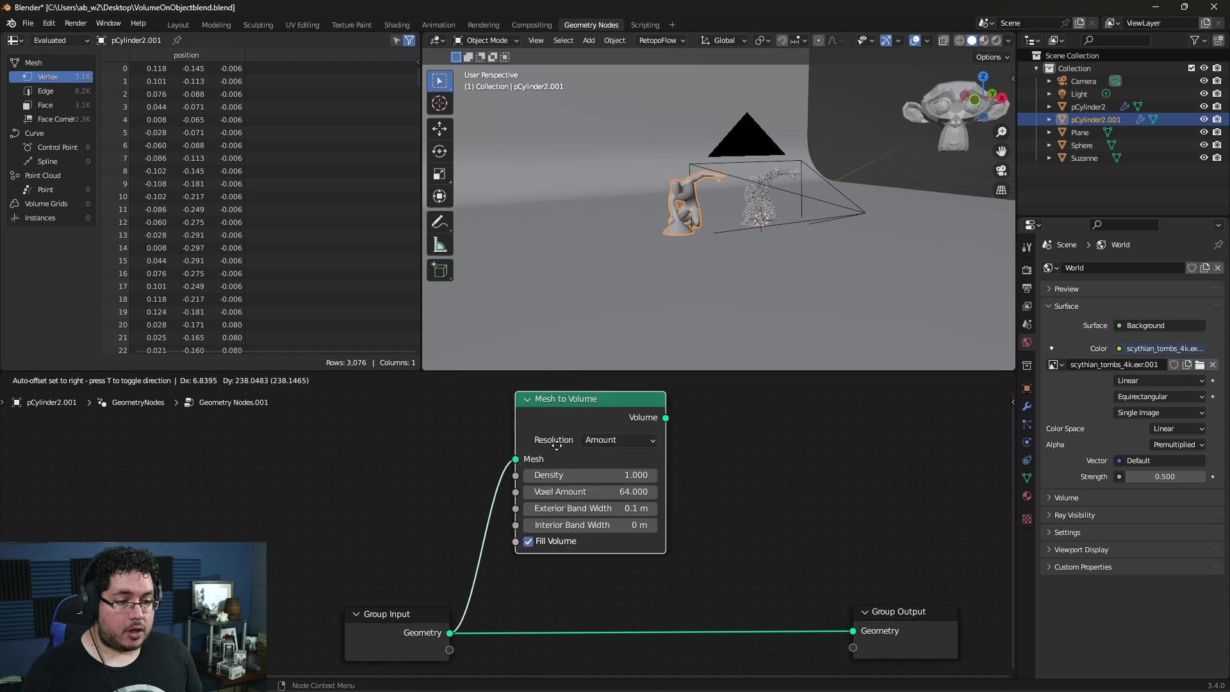
middle_click_drag(543, 461, 567, 439)
left_click_drag(442, 593, 401, 581)
middle_click_drag(460, 506, 438, 516)
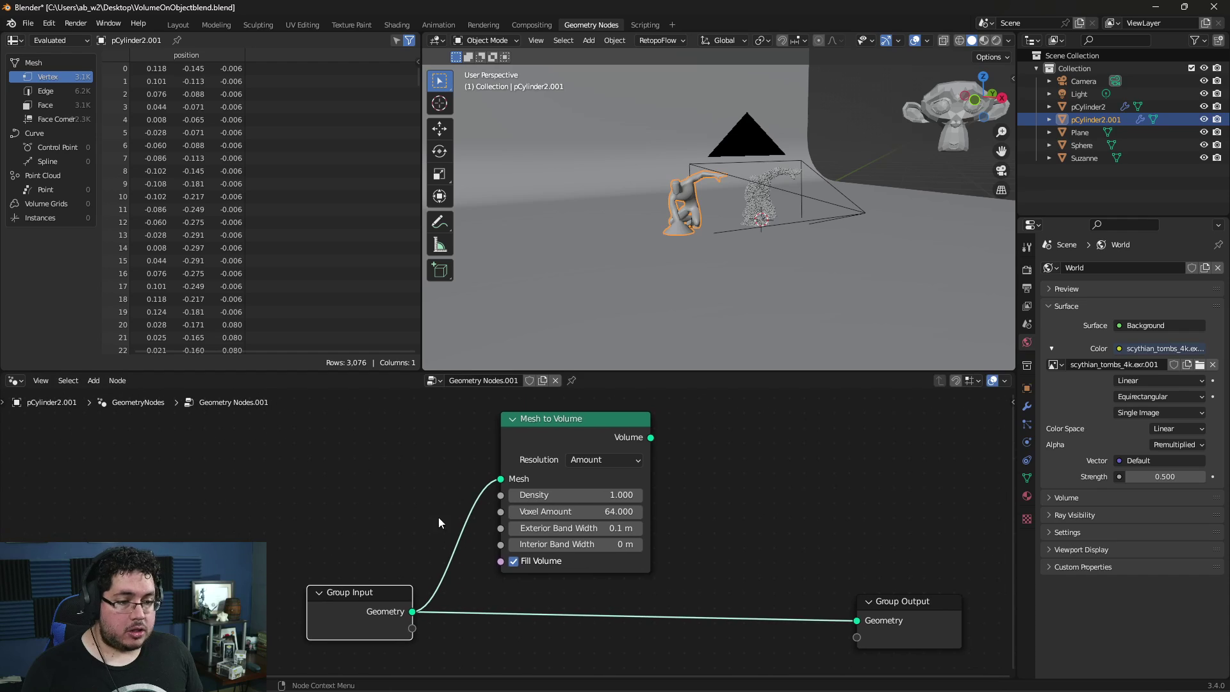
left_click(565, 438)
Add a Distribute Points in Volume node fed by the Mesh to Volume output, and move Group Output farther away.
middle_click_drag(692, 481, 646, 471)
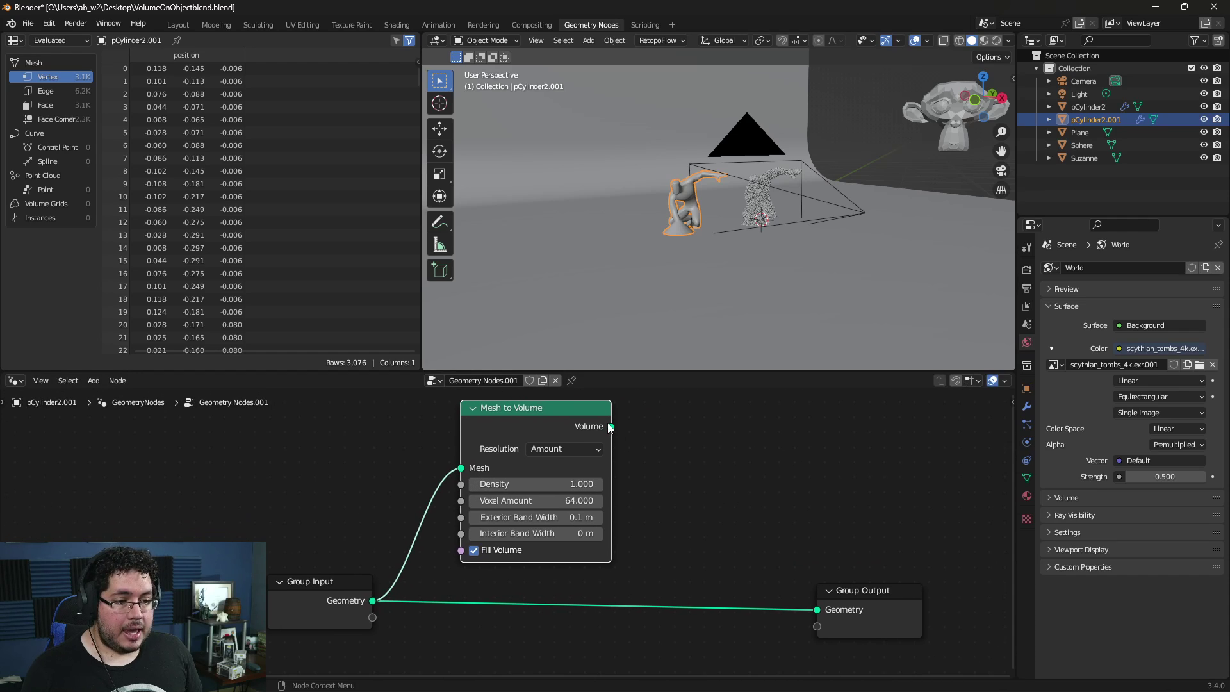
left_click_drag(610, 427, 656, 435)
type("vol")
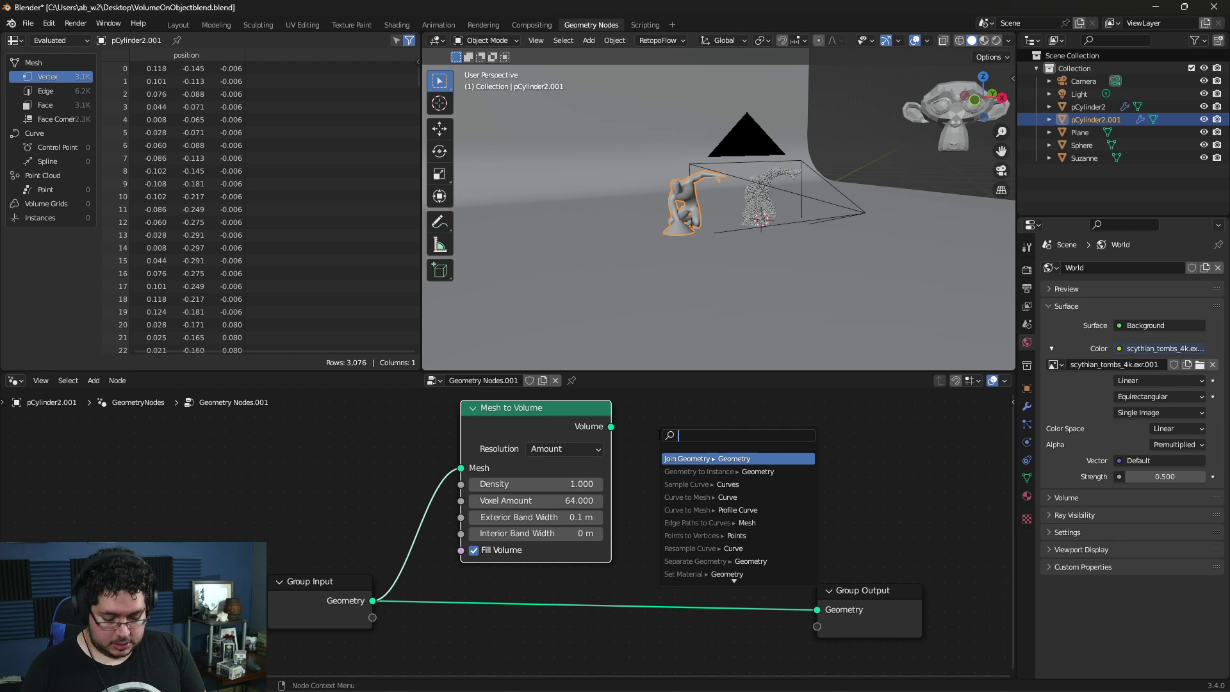
type("point")
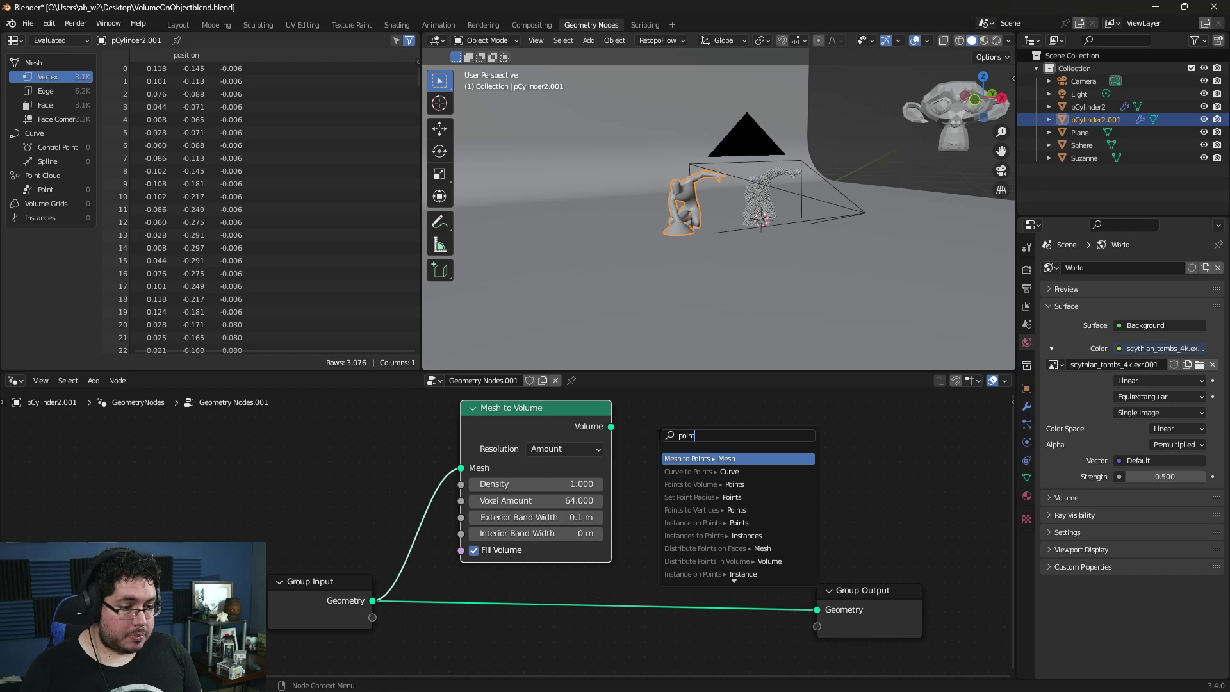
key("Down")
key("Down")
key("Down")
key("Down")
key("Down")
key("Down")
key("Down")
key("Down")
key("Return")
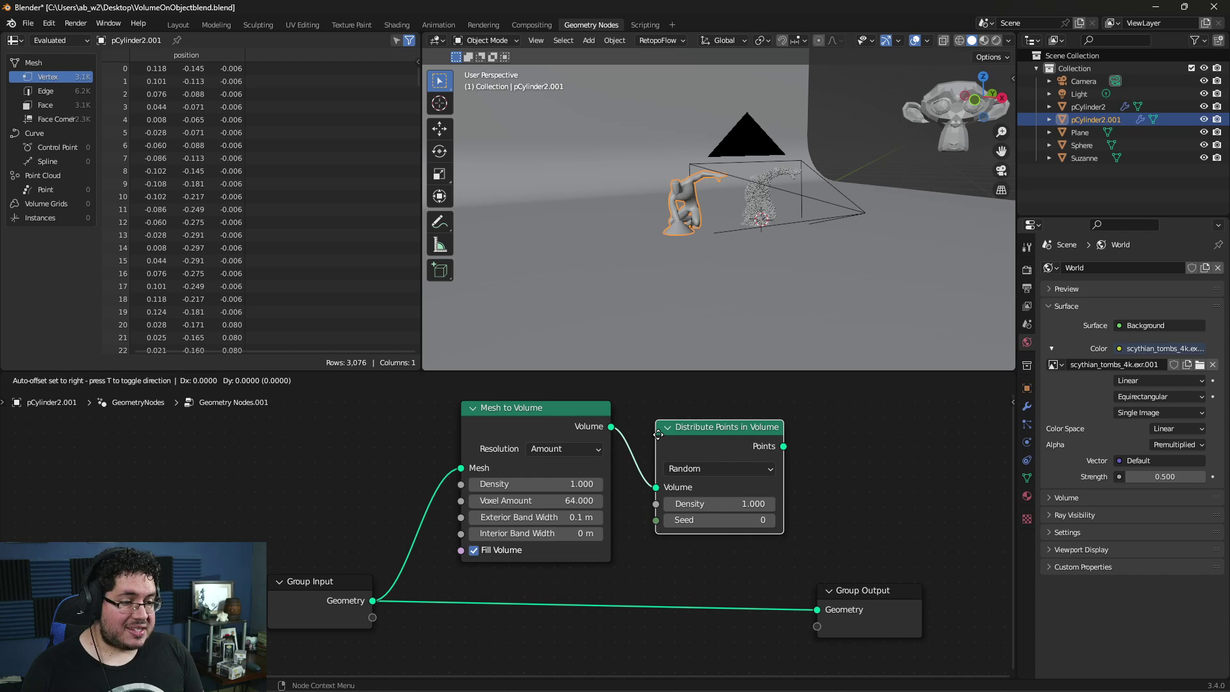
left_click(697, 427)
middle_click_drag(698, 427, 645, 410)
middle_click_drag(809, 457, 732, 455)
left_click_drag(736, 572, 899, 550)
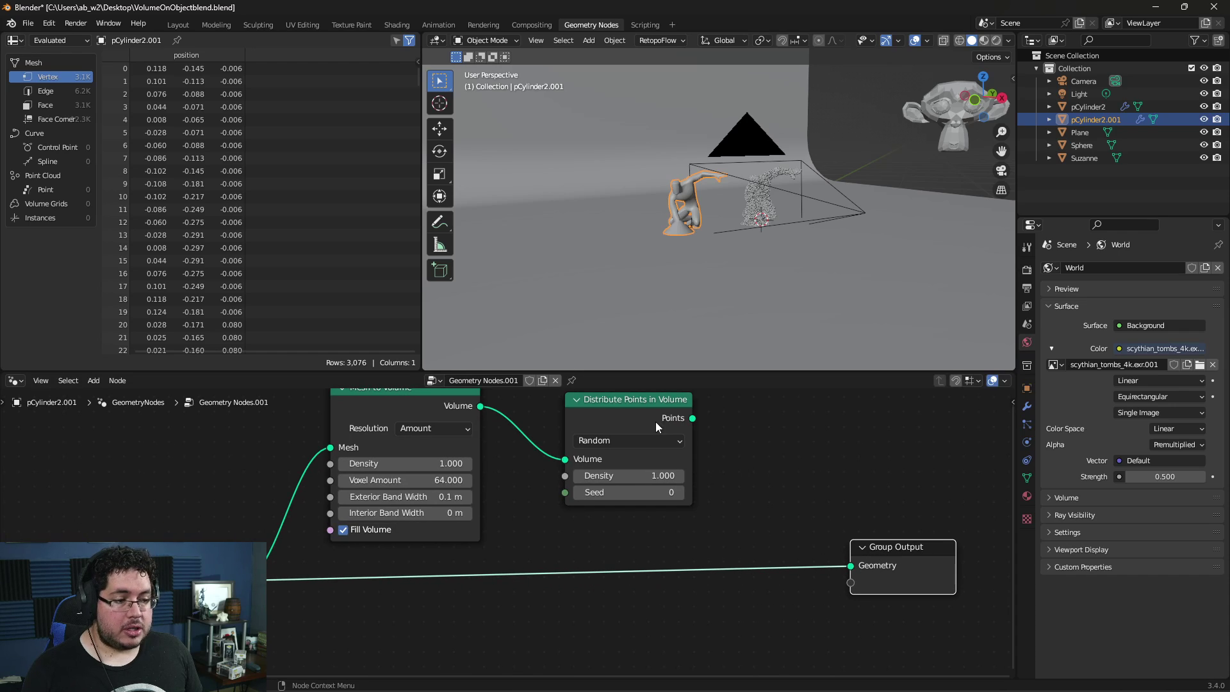
Try feeding the distributed points directly into Group Output, and remove that link again.
left_click_drag(692, 418, 858, 566)
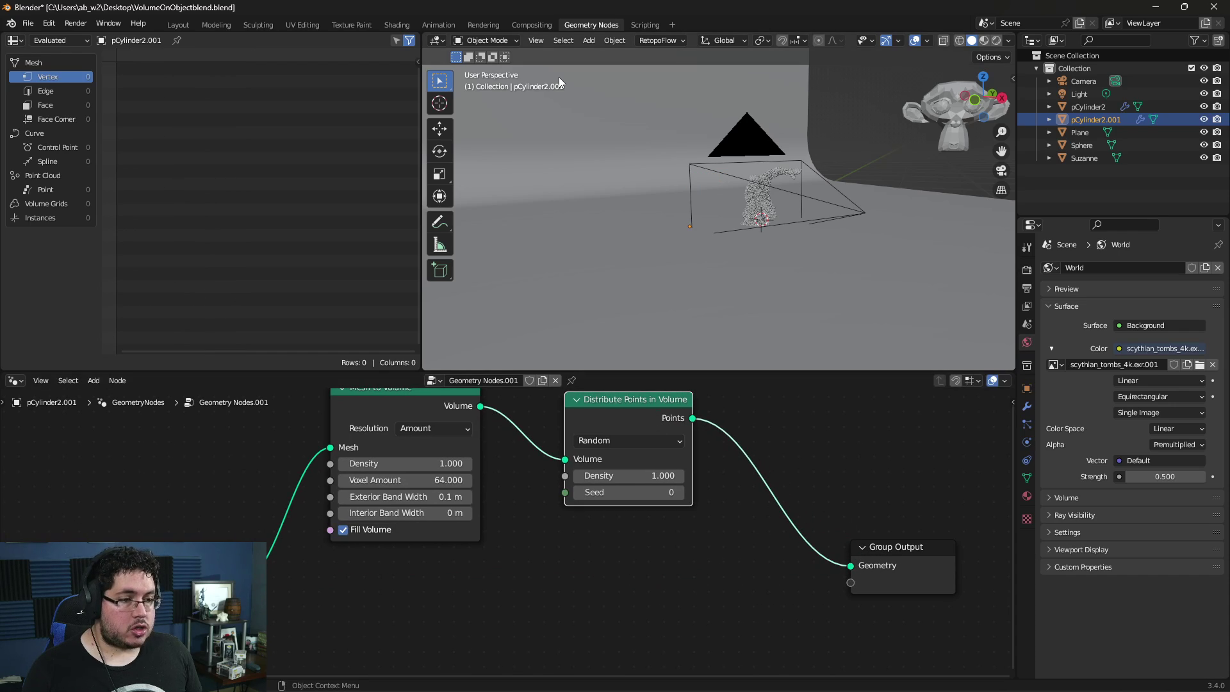
left_click_drag(698, 421, 810, 450)
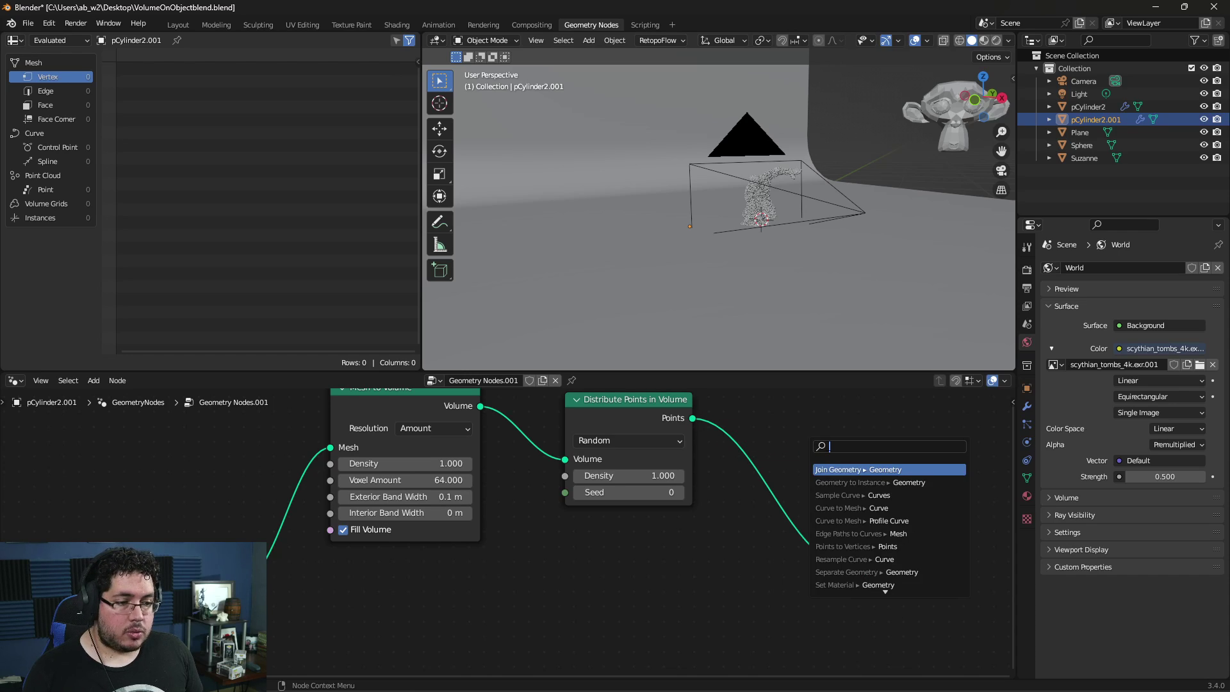
key("Escape")
left_click(851, 565)
left_click_drag(852, 567, 803, 471)
left_click(804, 471)
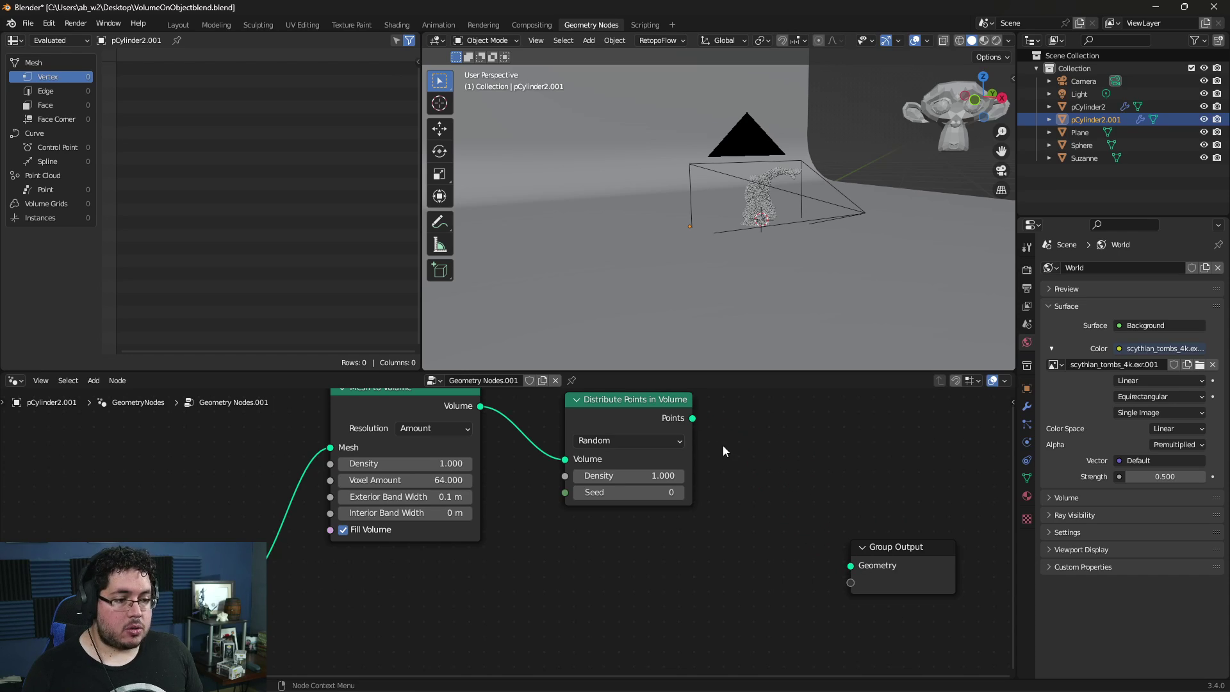
Select the sphere-filled figure and examine how its Join Geometry node combines the points with the original mesh.
left_click(756, 205)
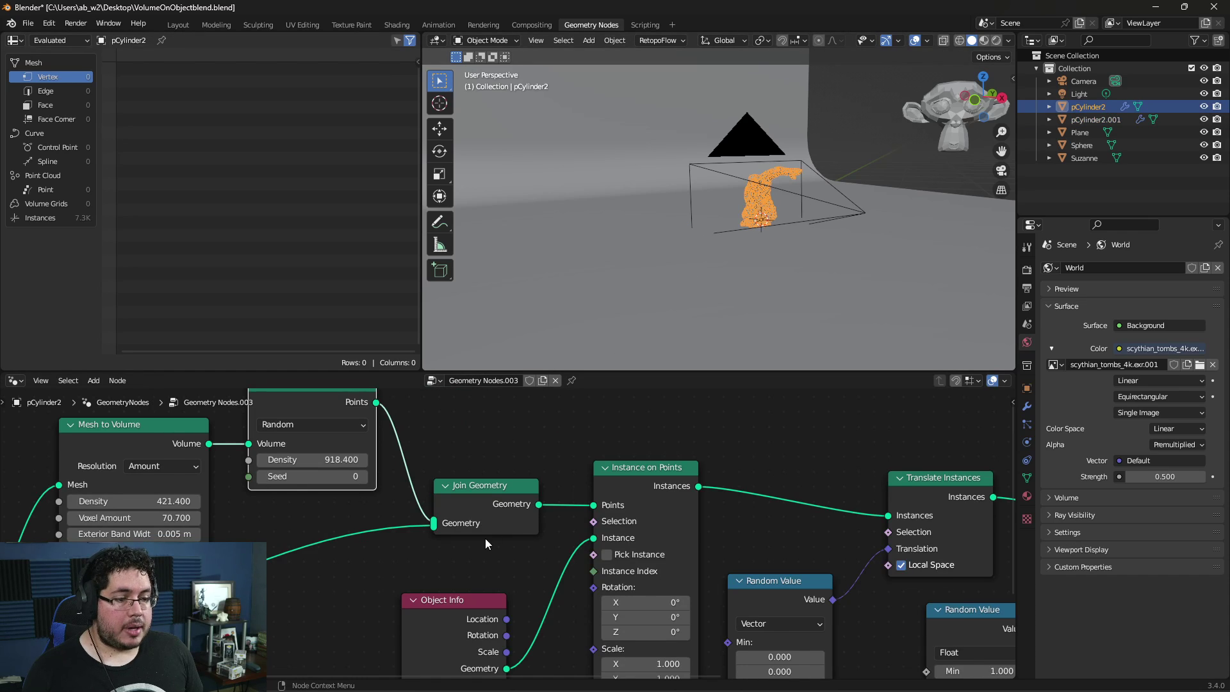
scroll(474, 544, "down", 2)
scroll(604, 483, "up", 2)
left_click(604, 483)
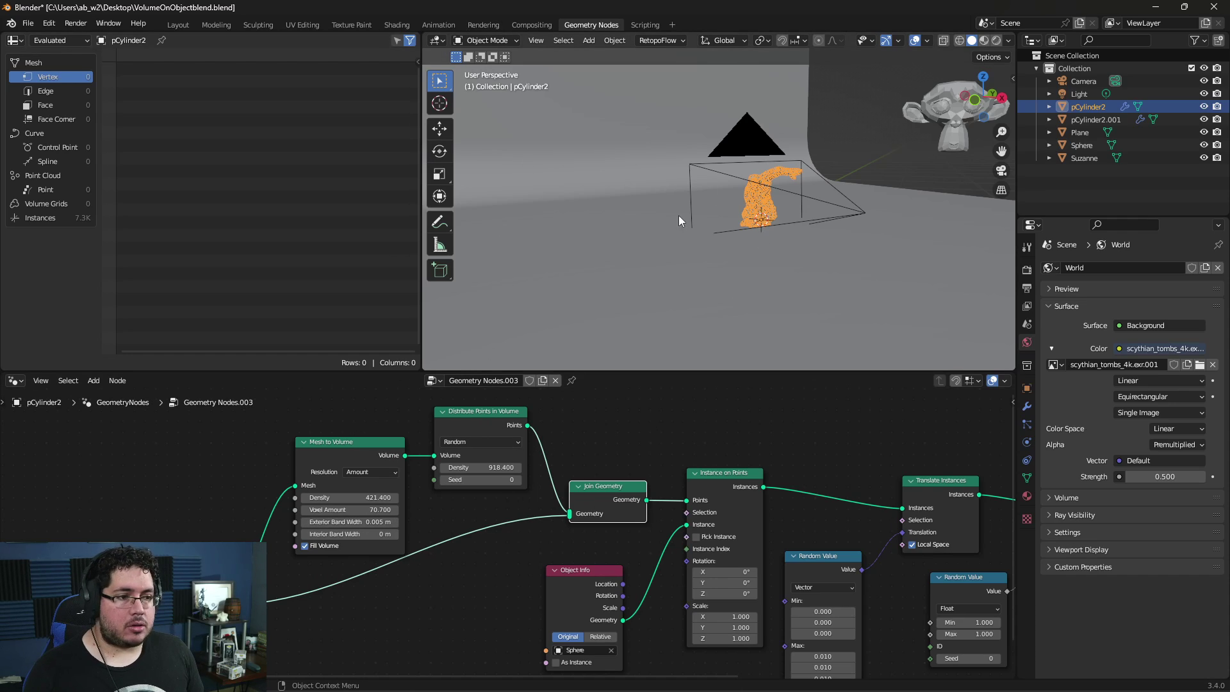
In pCylinder2.001's node tree, add a Join Geometry node combining Group Input's geometry with the distributed points.
left_click(1076, 121)
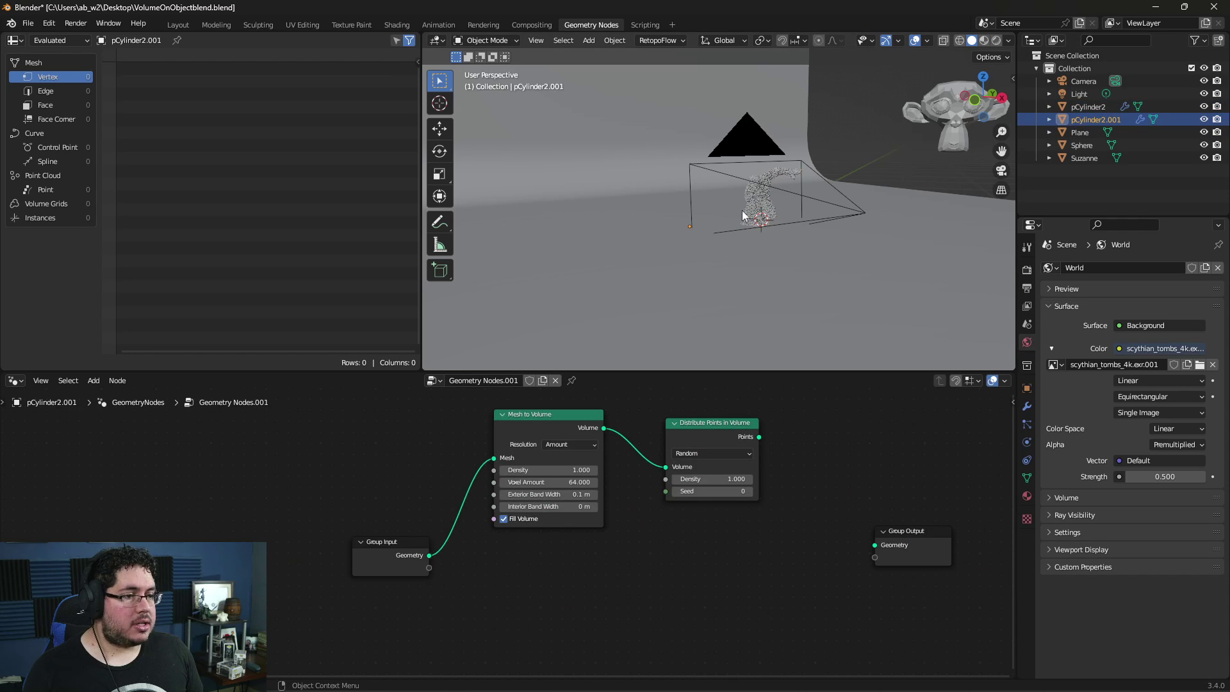
middle_click_drag(718, 552, 664, 534)
left_click_drag(376, 537, 475, 563)
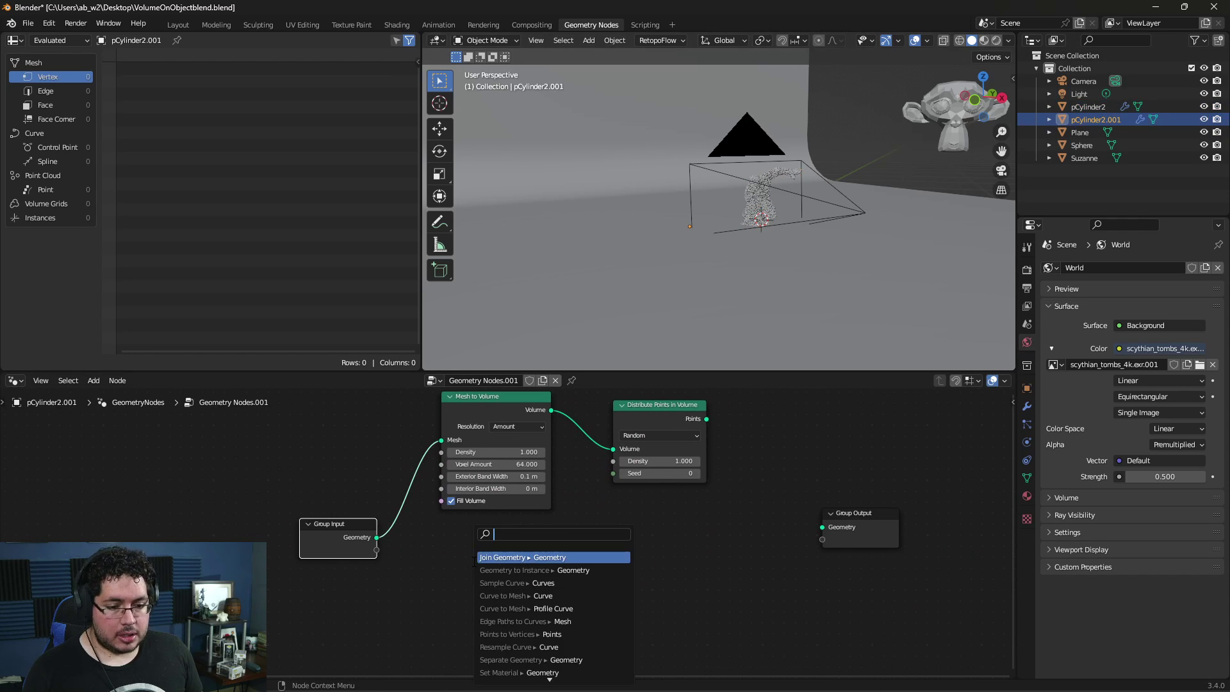
type("join")
key("Return")
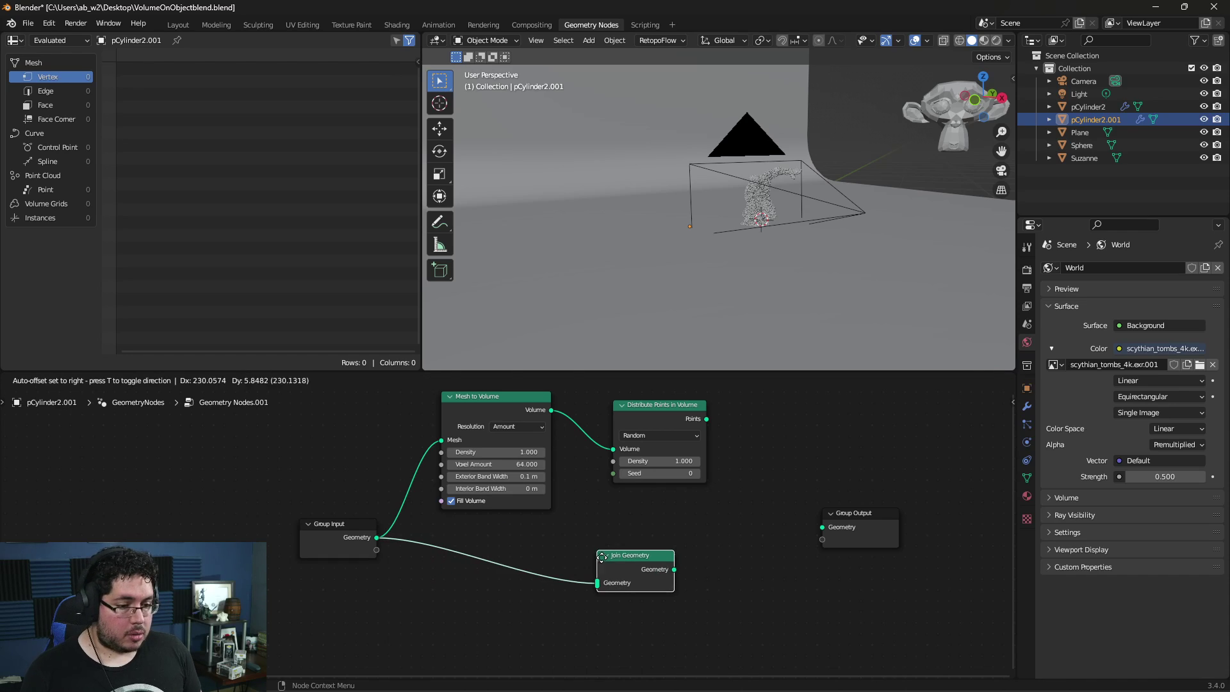
left_click(603, 561)
left_click_drag(706, 419, 606, 580)
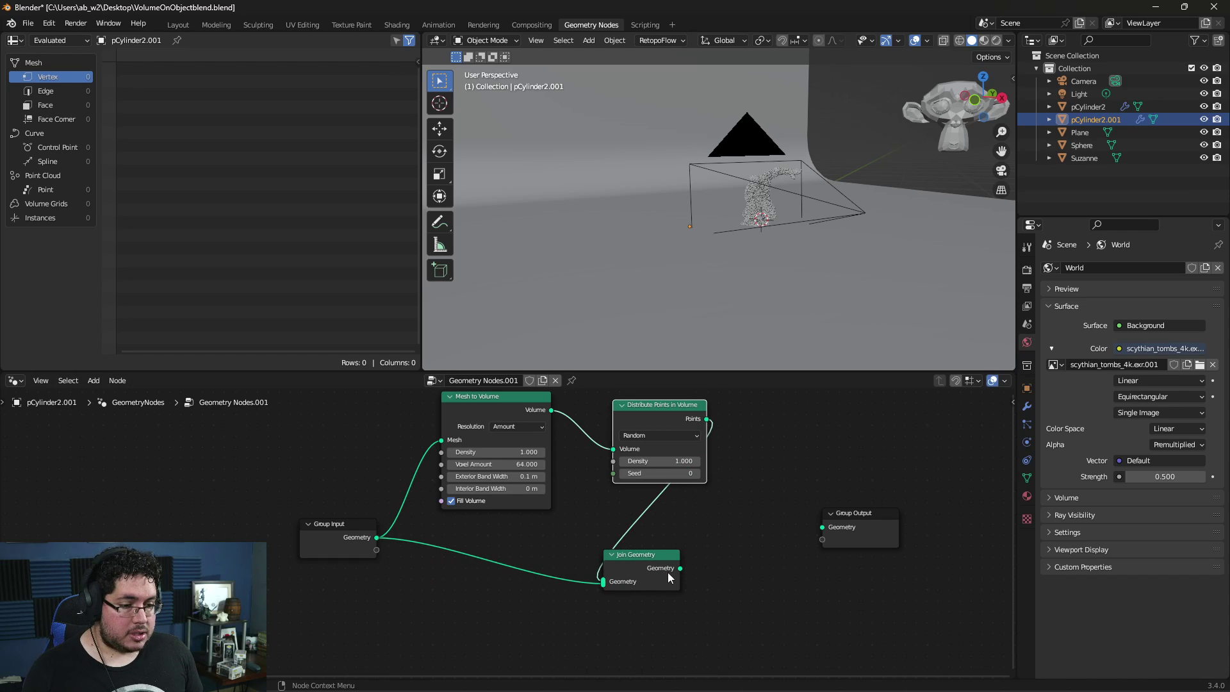
Connect Join Geometry to Group Output, and reposition the Join Geometry and Distribute Points in Volume nodes.
left_click_drag(680, 568, 727, 559)
left_click_drag(819, 531, 822, 528)
left_click_drag(660, 547, 747, 539)
left_click_drag(660, 555, 750, 545)
left_click_drag(650, 406, 613, 408)
scroll(671, 240, "up", 6)
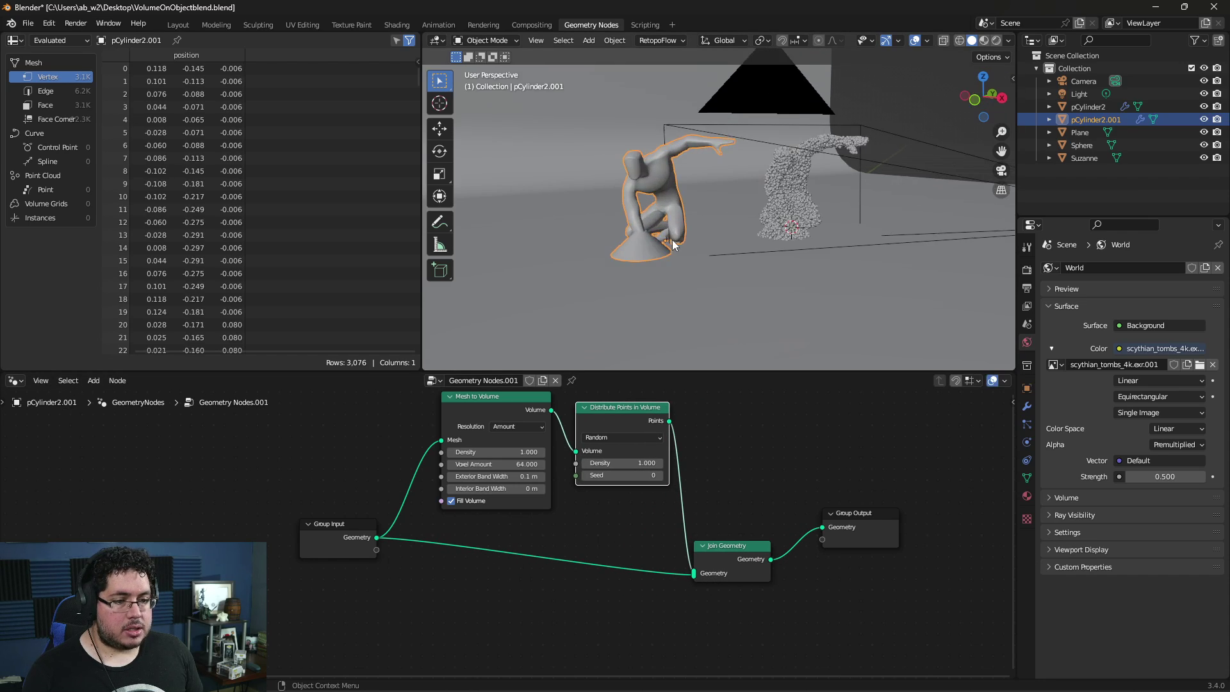
scroll(679, 229, "down", 5)
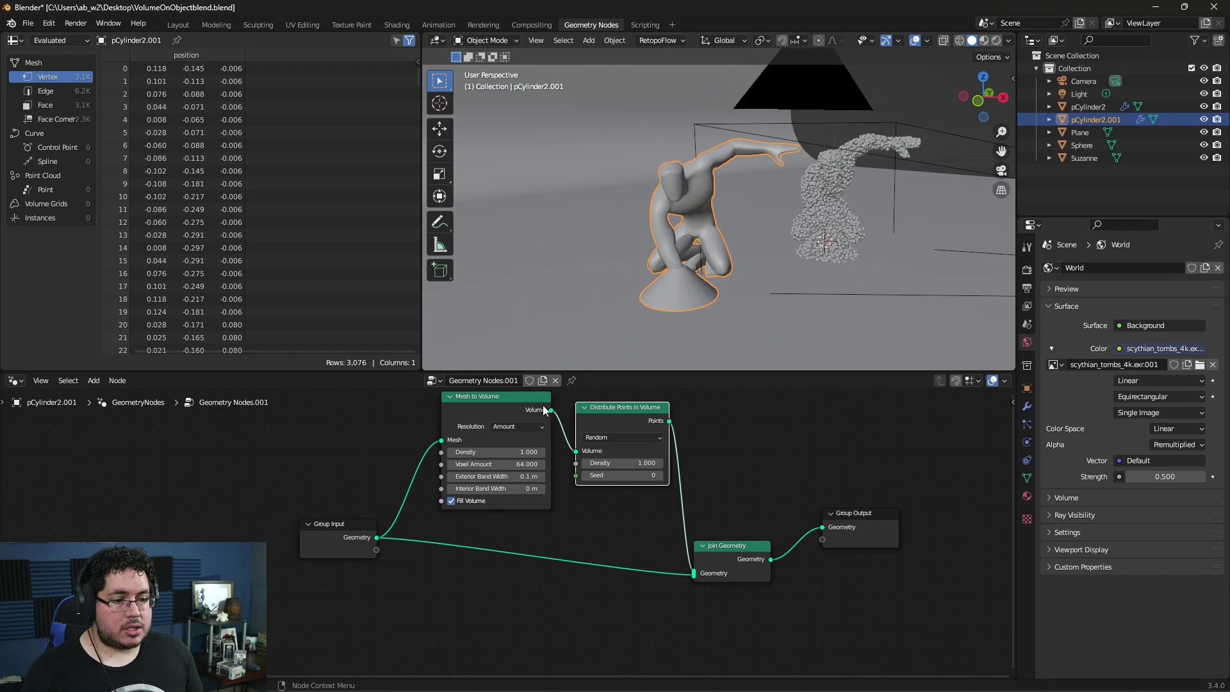
Raise the Mesh to Volume node's Density to about 445.2.
left_click_drag(492, 452, 577, 452)
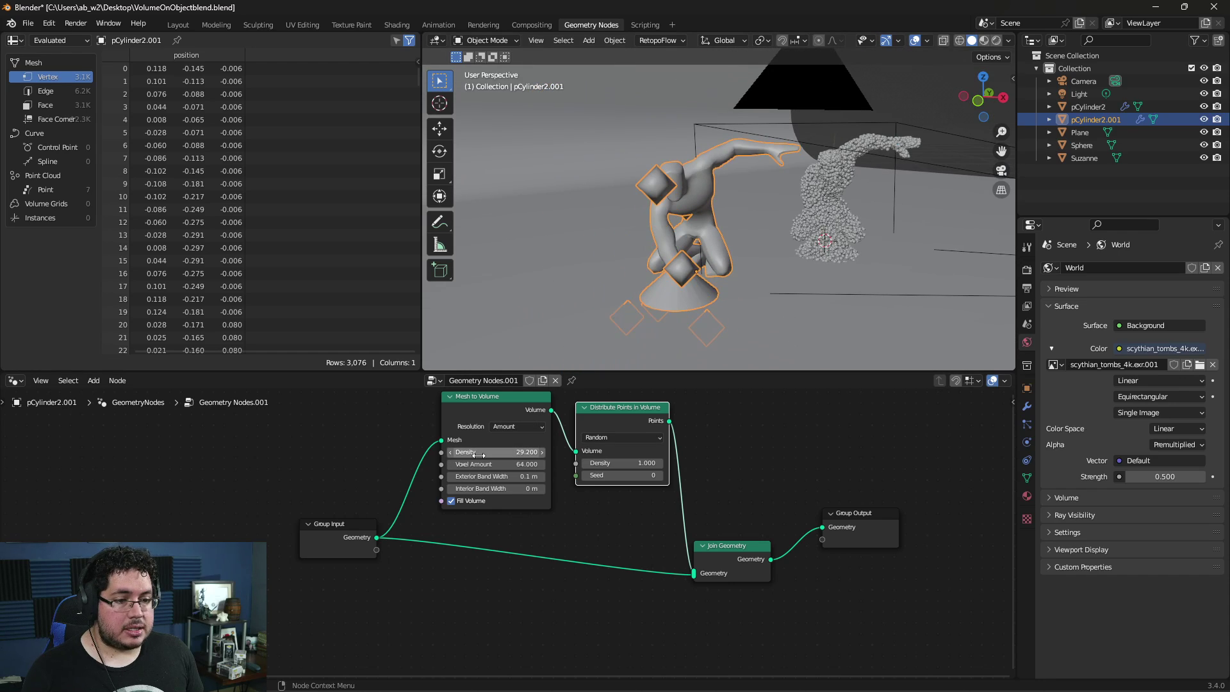
left_click_drag(481, 452, 705, 451)
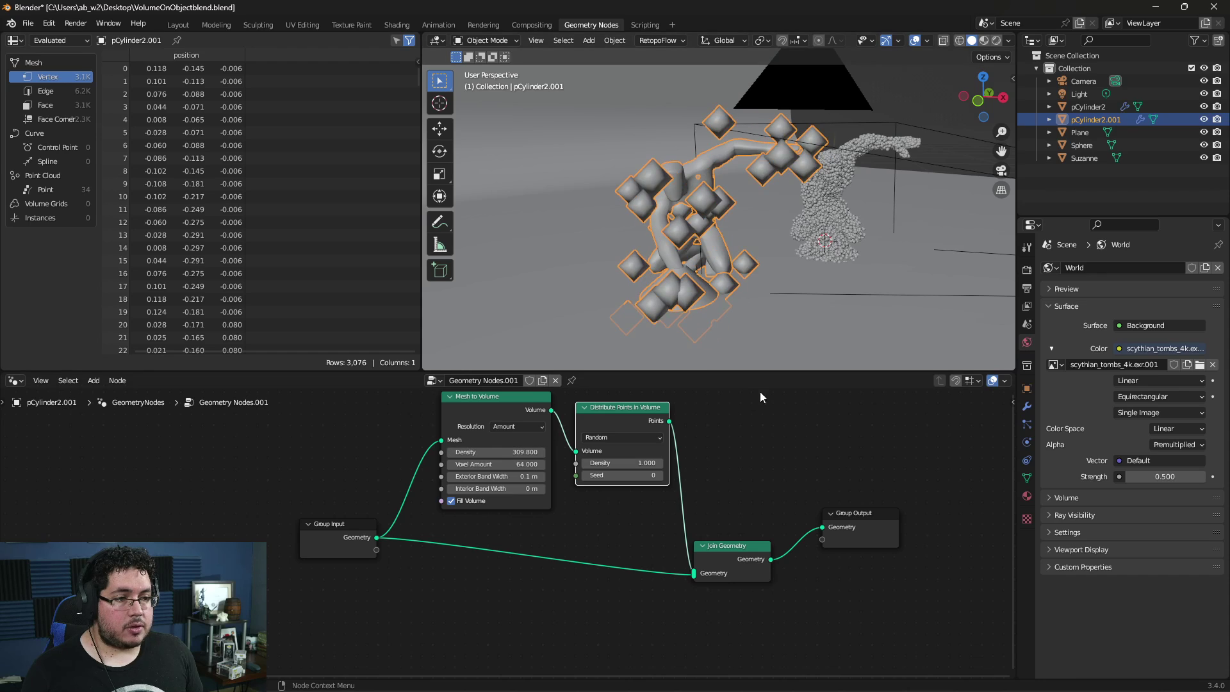
left_click_drag(468, 452, 570, 453)
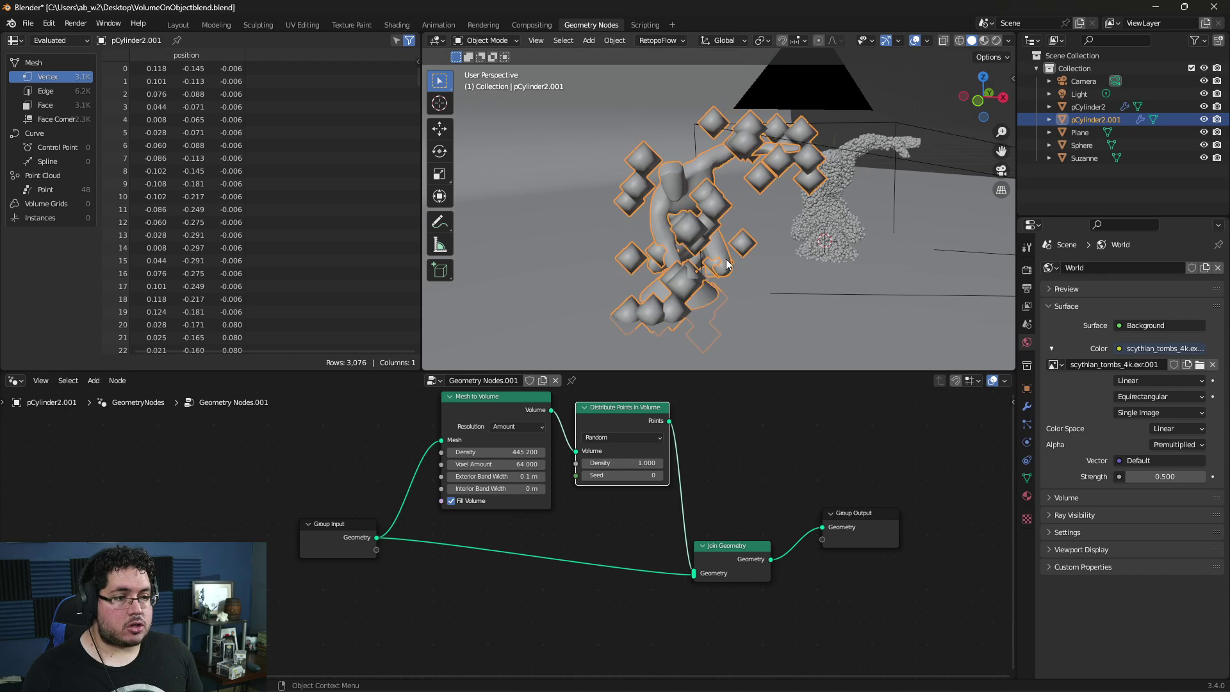
Set Mesh to Volume's Exterior Band Width to 0.01 m and inspect the points around the figure.
middle_click_drag(727, 263, 666, 257)
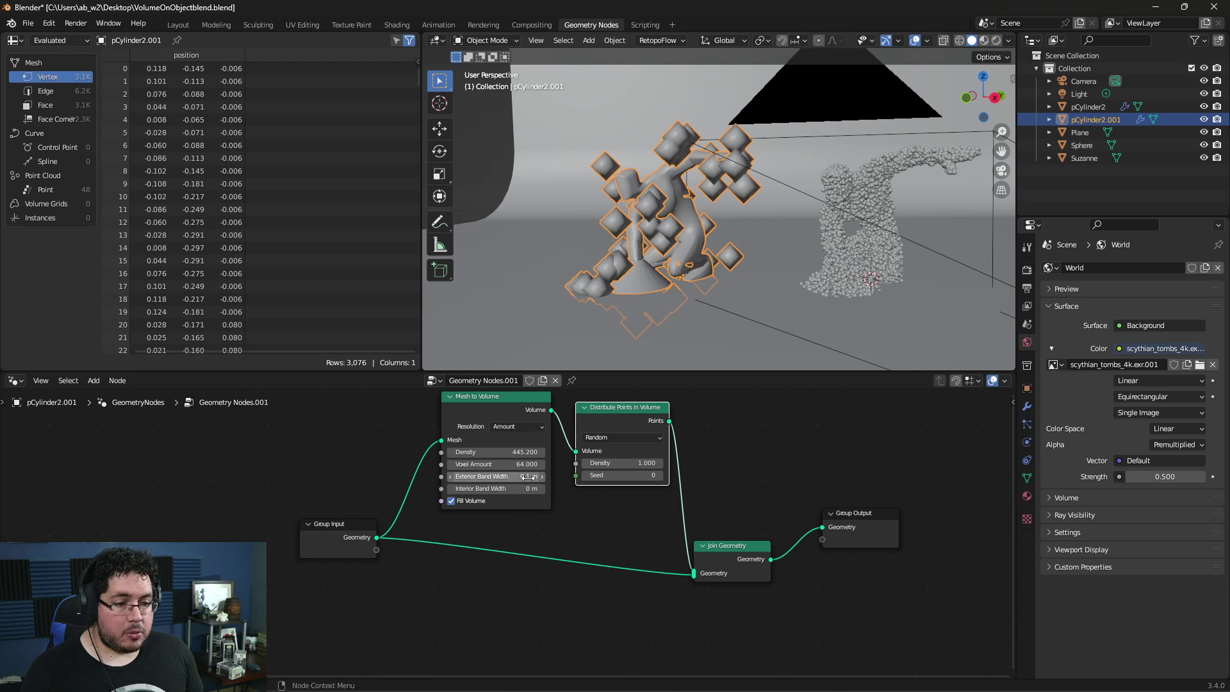
left_click(525, 477)
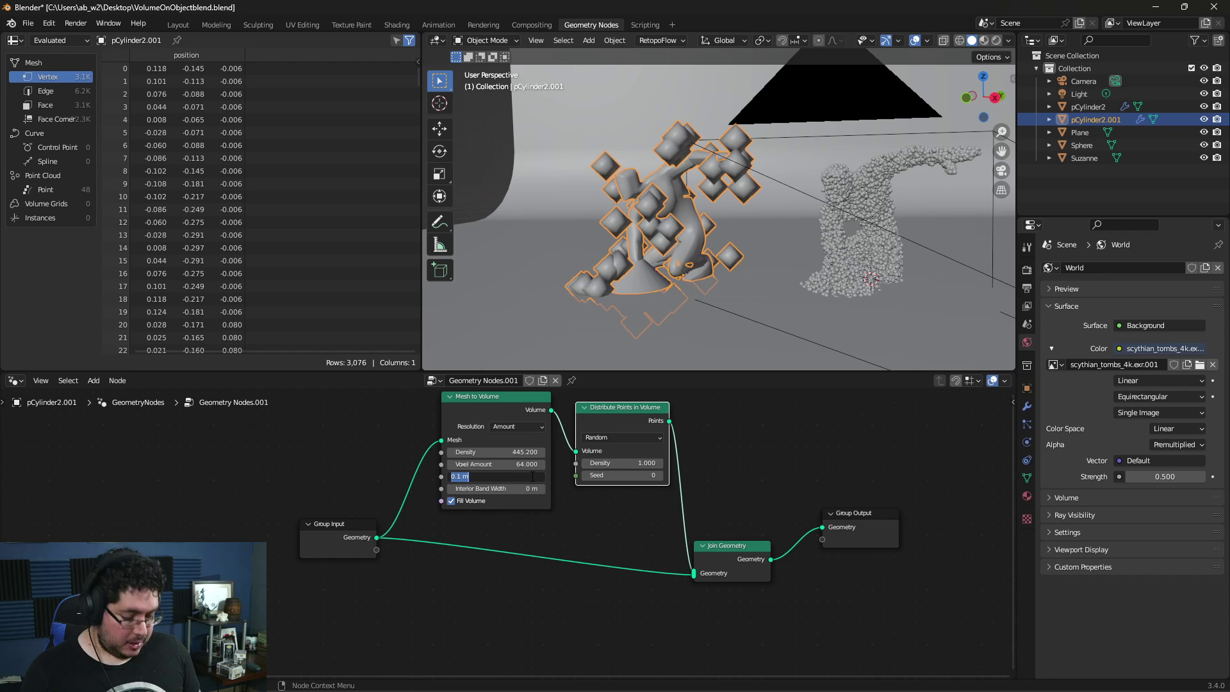
type(".01")
key("Return")
scroll(640, 260, "up", 5)
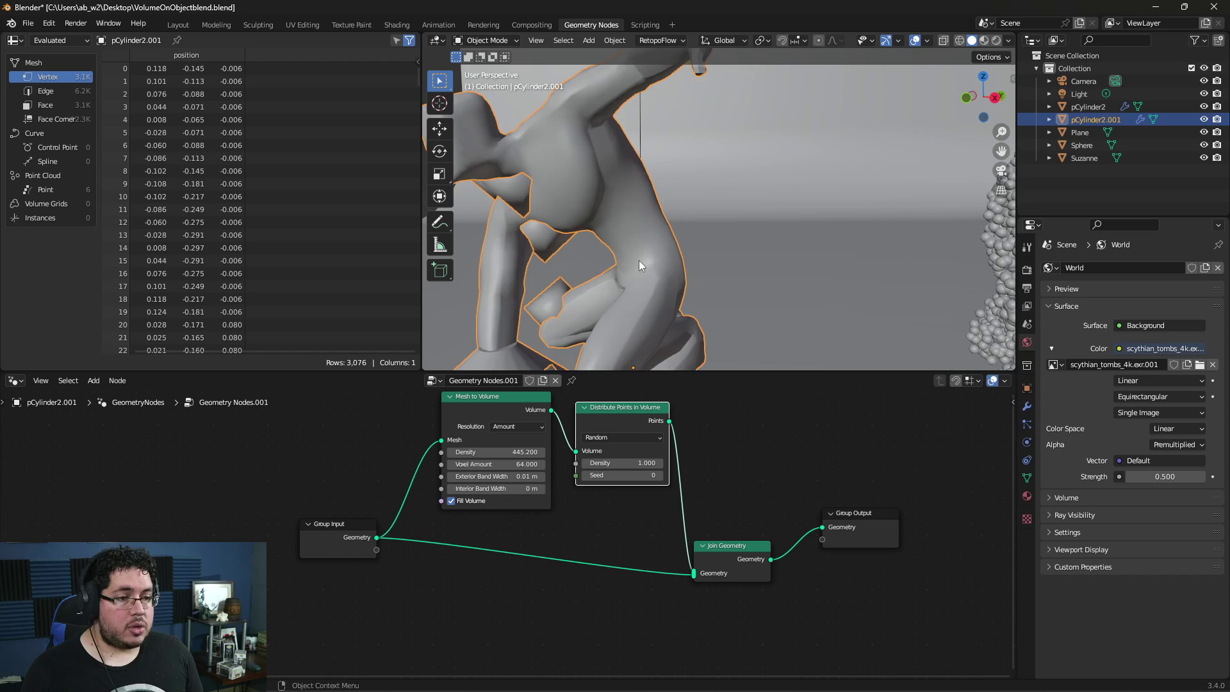
middle_click_drag(690, 265, 616, 213)
scroll(298, 547, "down", 2)
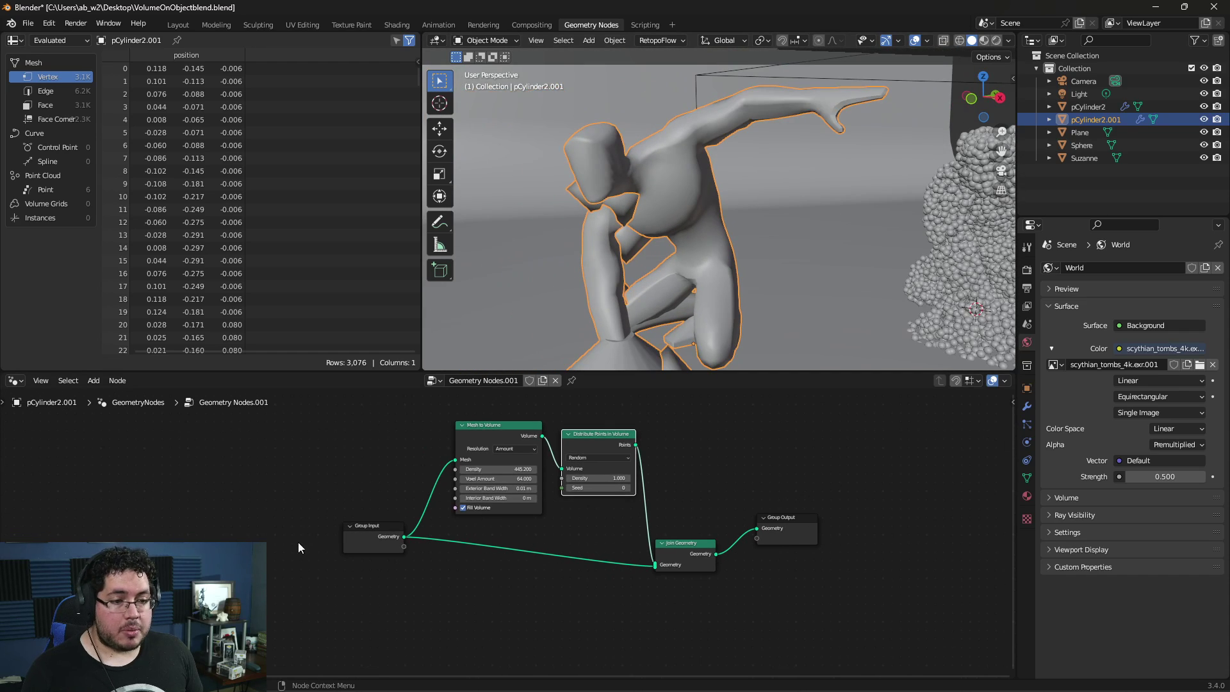
Spread out the Group Input, Mesh to Volume and Distribute Points in Volume nodes for a clearer layout.
left_click_drag(368, 527, 279, 543)
left_click_drag(485, 434, 406, 451)
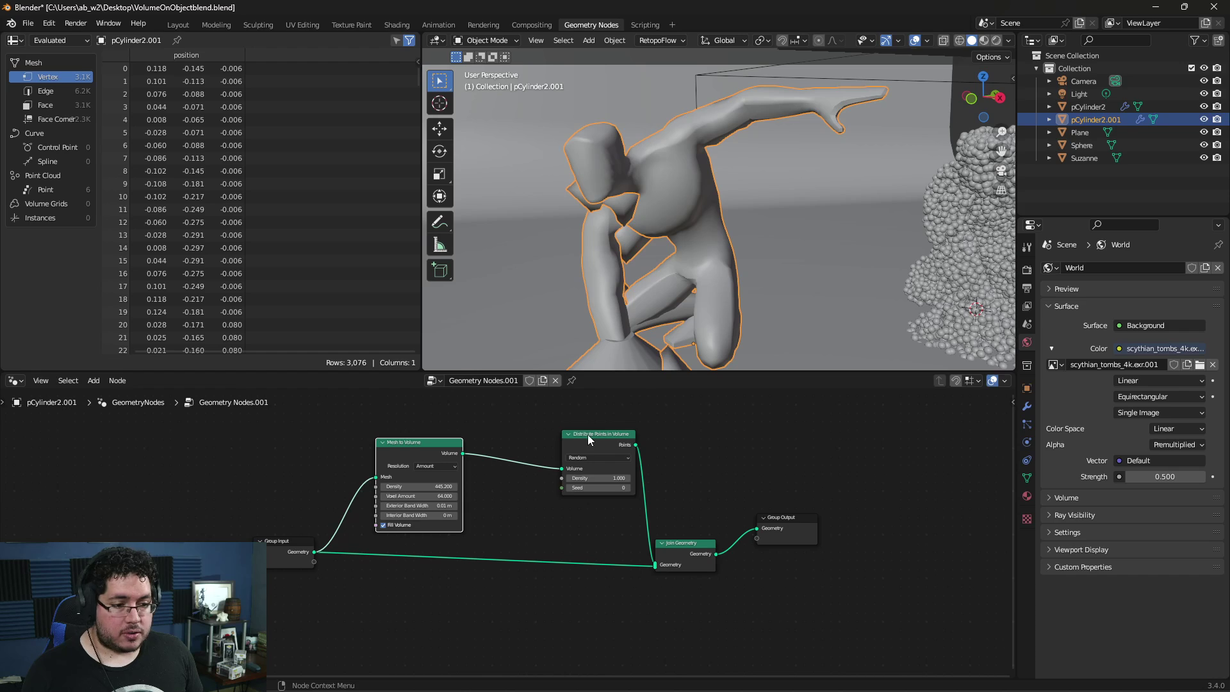
left_click_drag(586, 434, 544, 429)
Raise the Distribute Points in Volume node's Density to about 66.3.
middle_click_drag(640, 276, 550, 208)
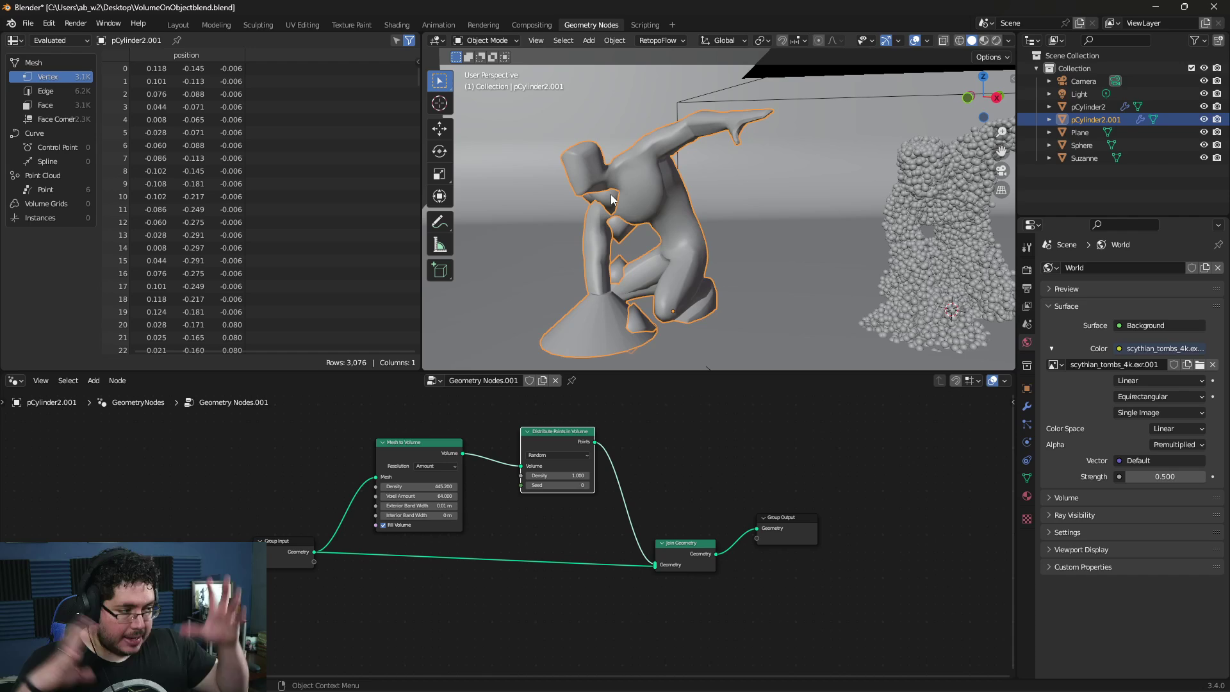
scroll(499, 537, "up", 2)
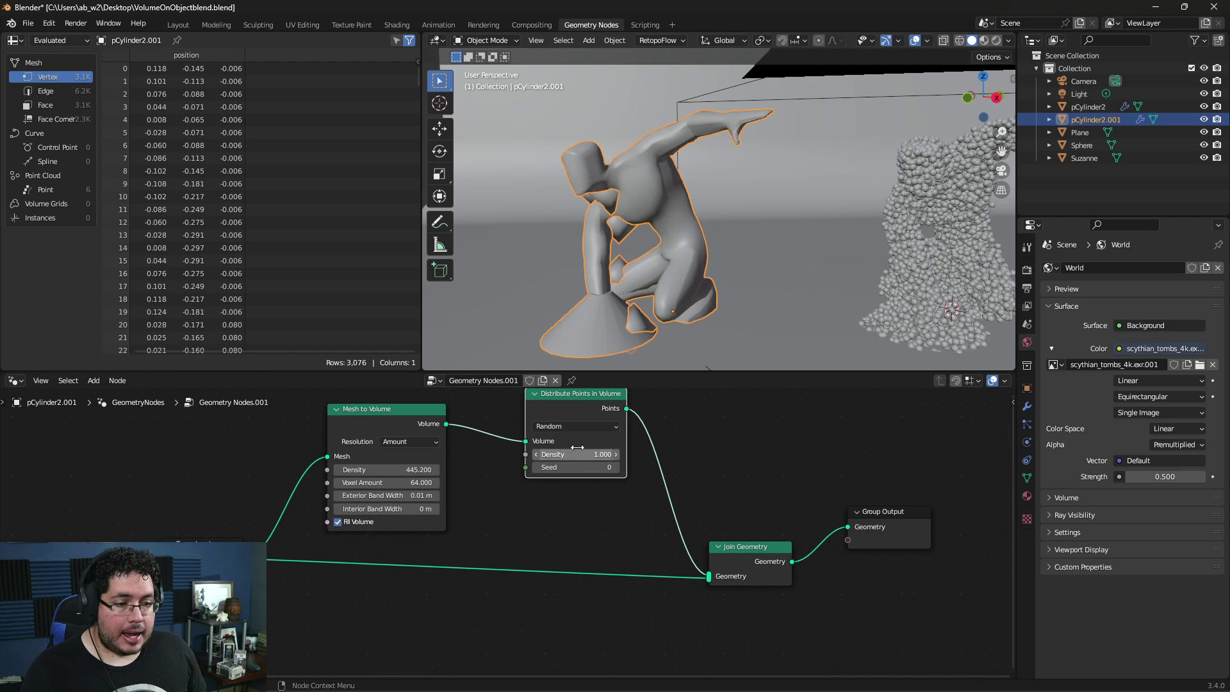
left_click_drag(576, 454, 679, 454)
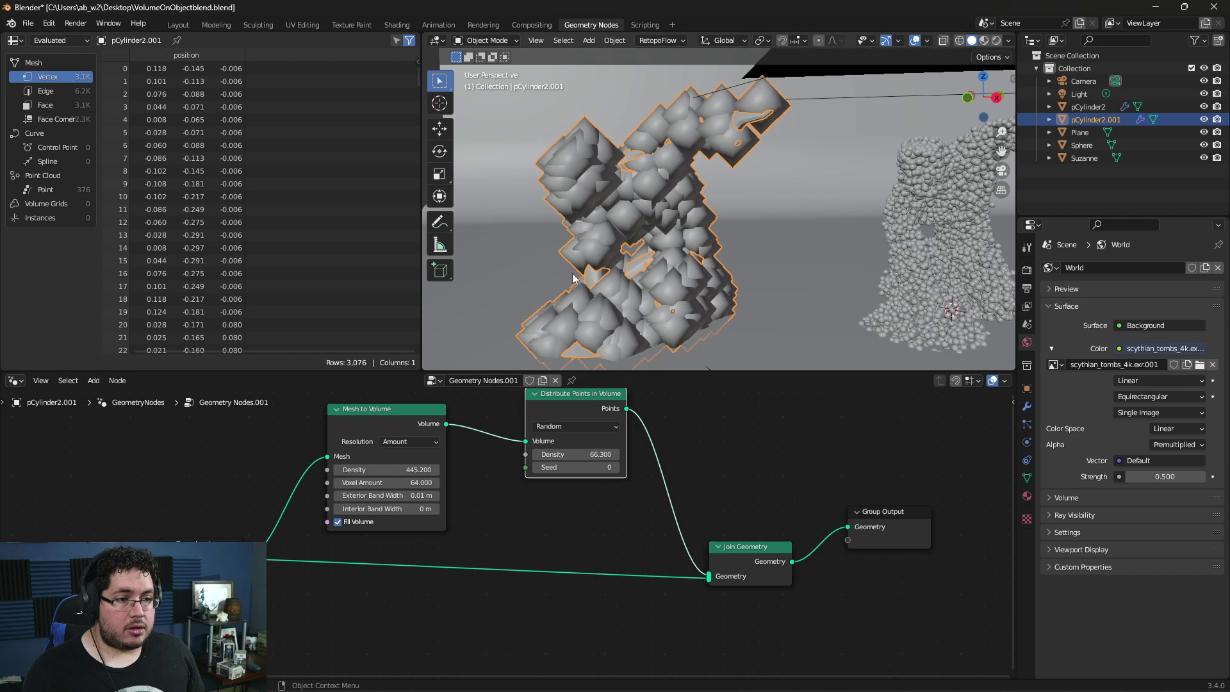
Set the Distribute Points in Volume Density on pCylinder2.001 to 900, using the reference figure's node tree as a guide, and inspect the points.
left_click(961, 179)
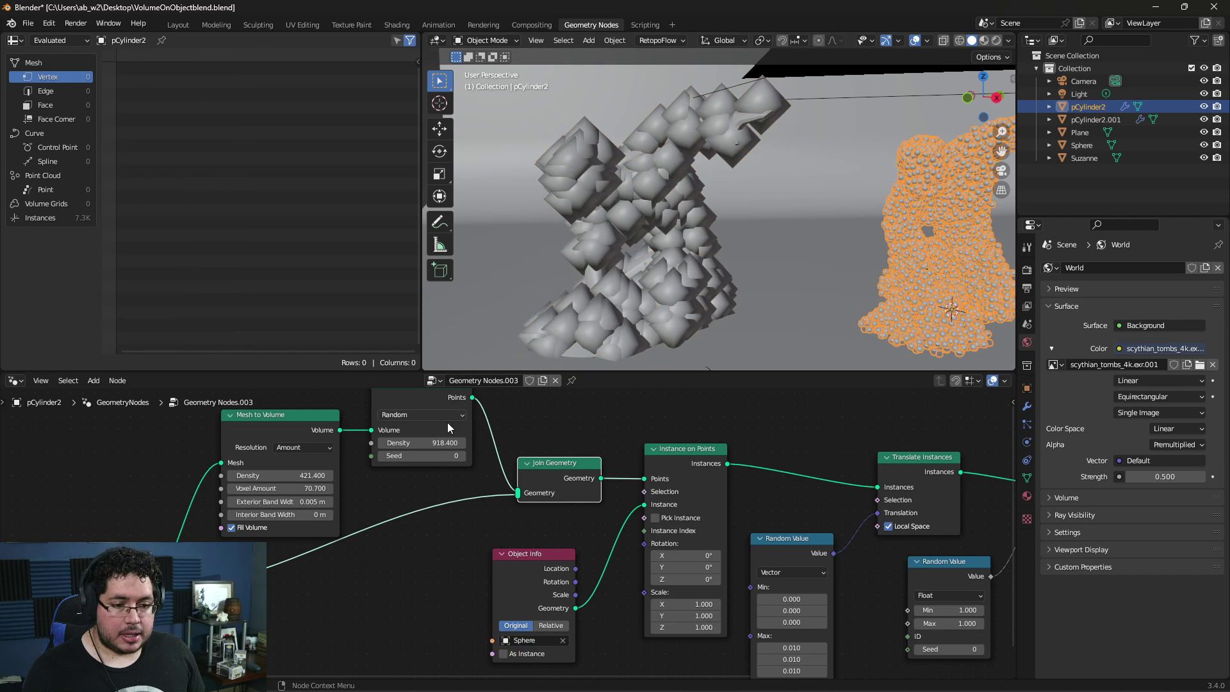
left_click(639, 219)
left_click(374, 470)
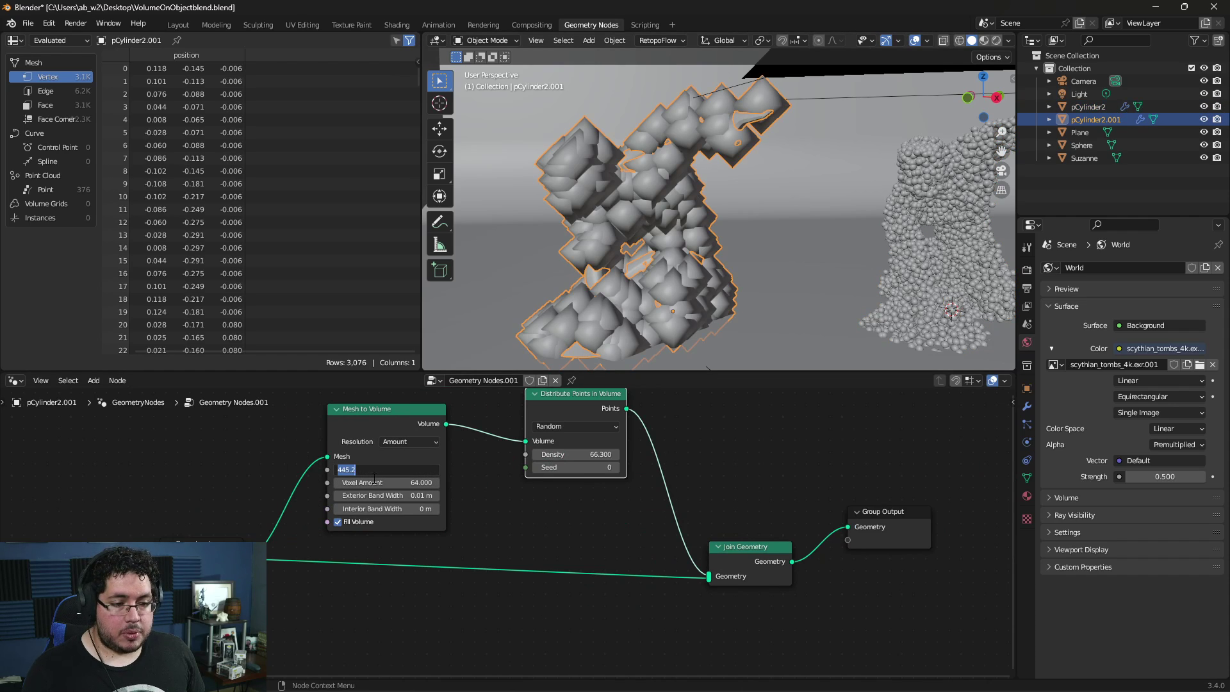
left_click(615, 454)
left_click(606, 454)
key("Return")
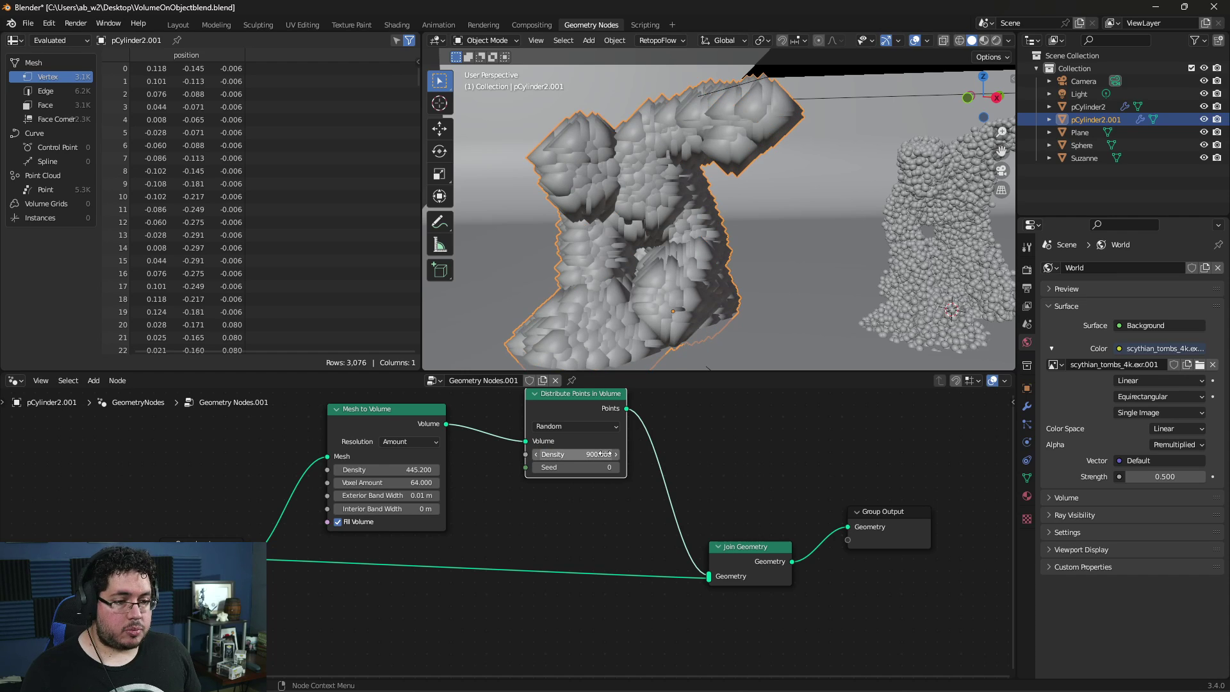
middle_click_drag(615, 201, 678, 258)
scroll(675, 236, "up", 4)
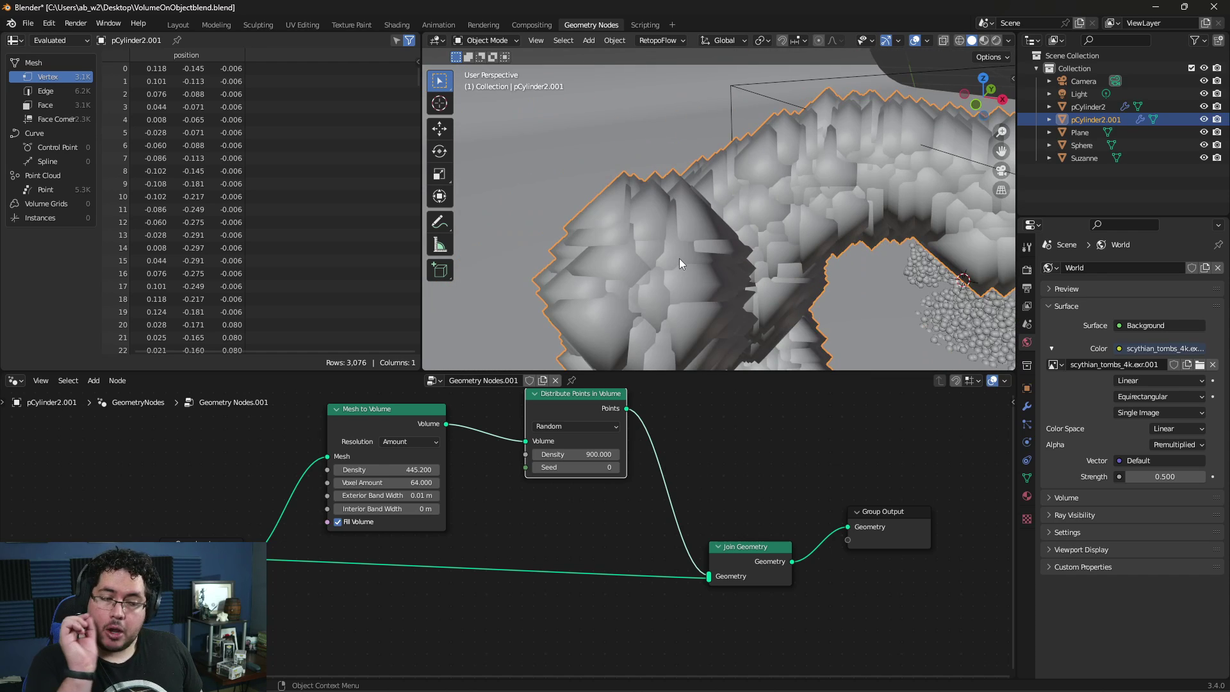
scroll(679, 259, "down", 3)
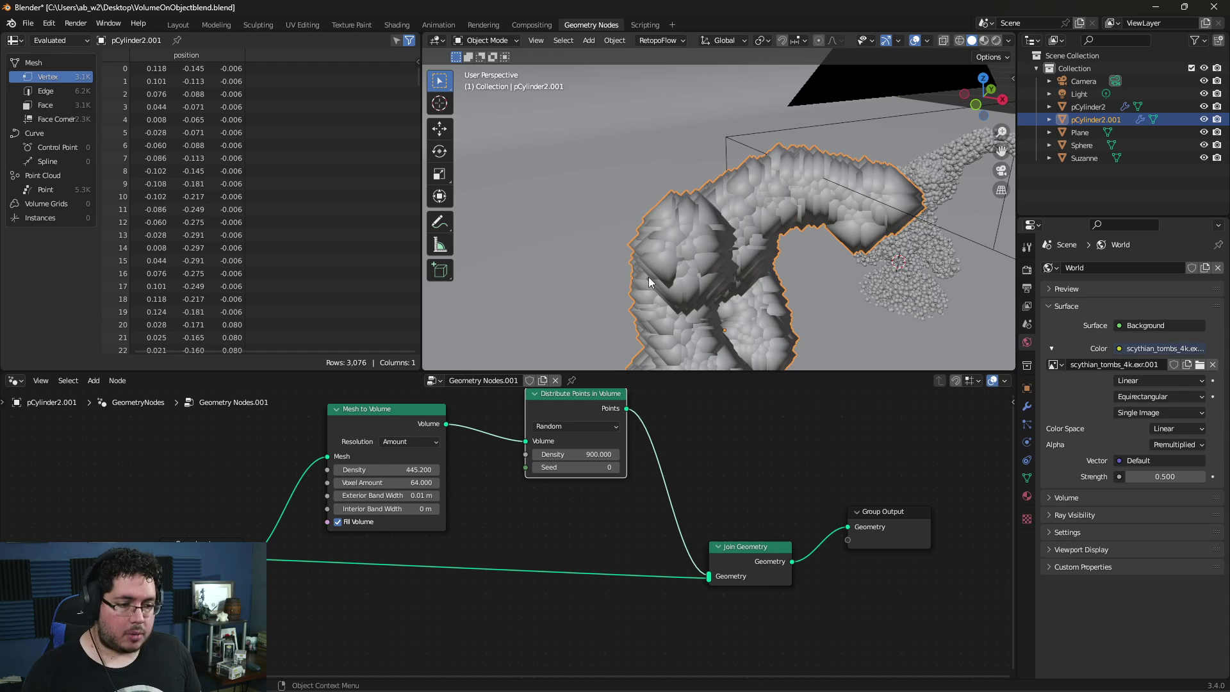
scroll(701, 444, "down", 1)
middle_click_drag(700, 444, 601, 479)
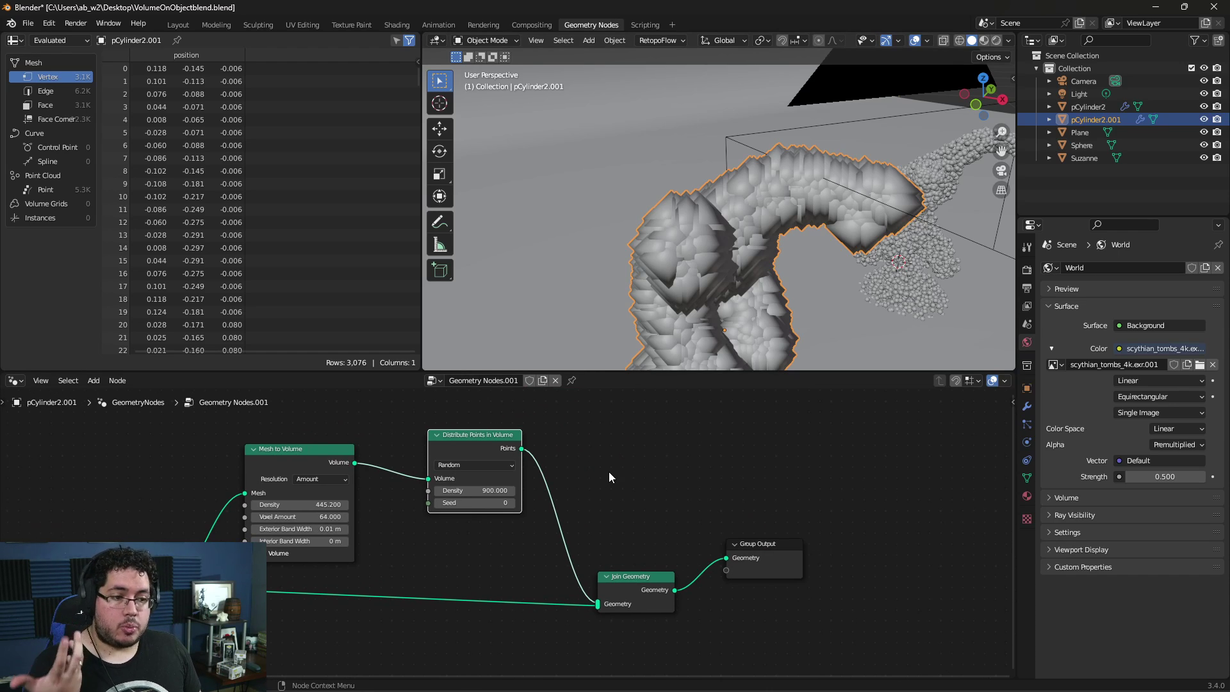
scroll(698, 237, "down", 4)
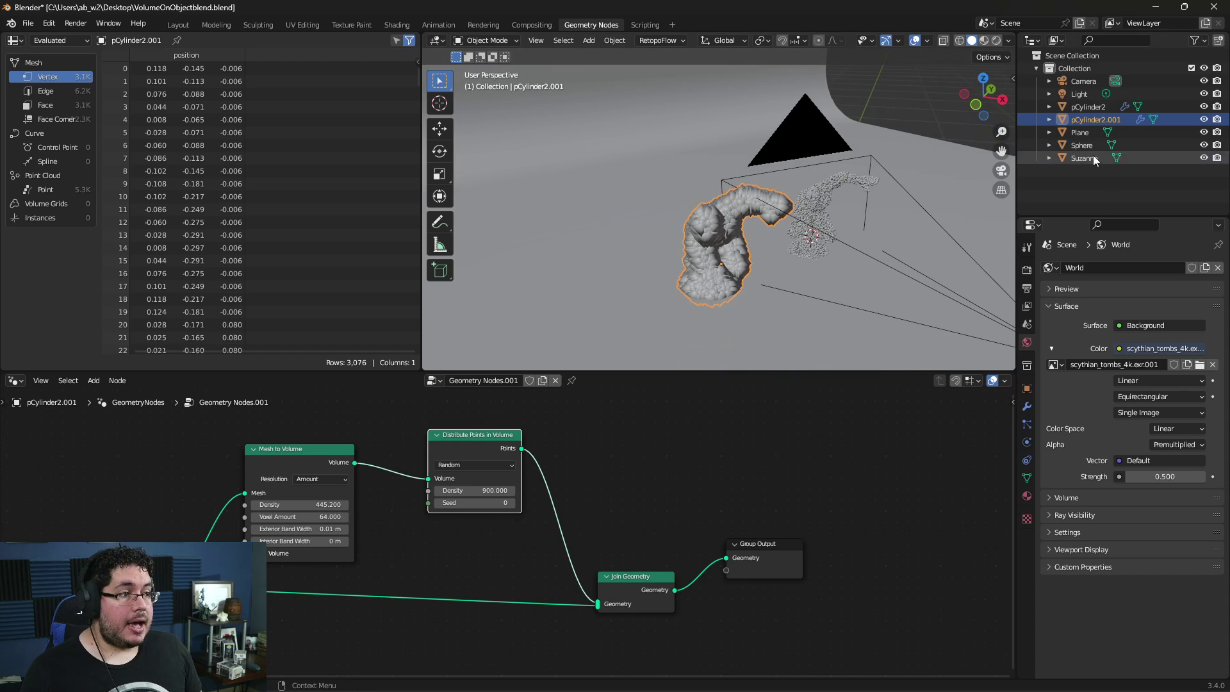
Select the Sphere object, examine where it sits in the scene, and compare the two figures.
left_click(1076, 146)
key("KP_Divide")
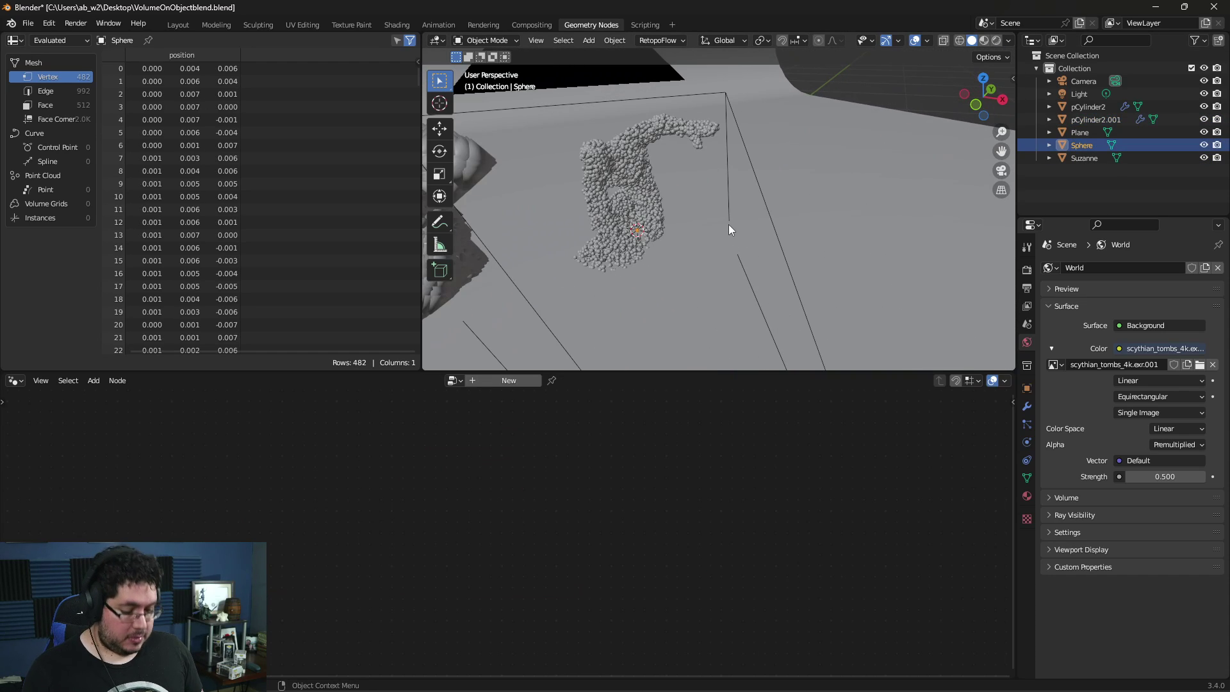
key("KP_Divide")
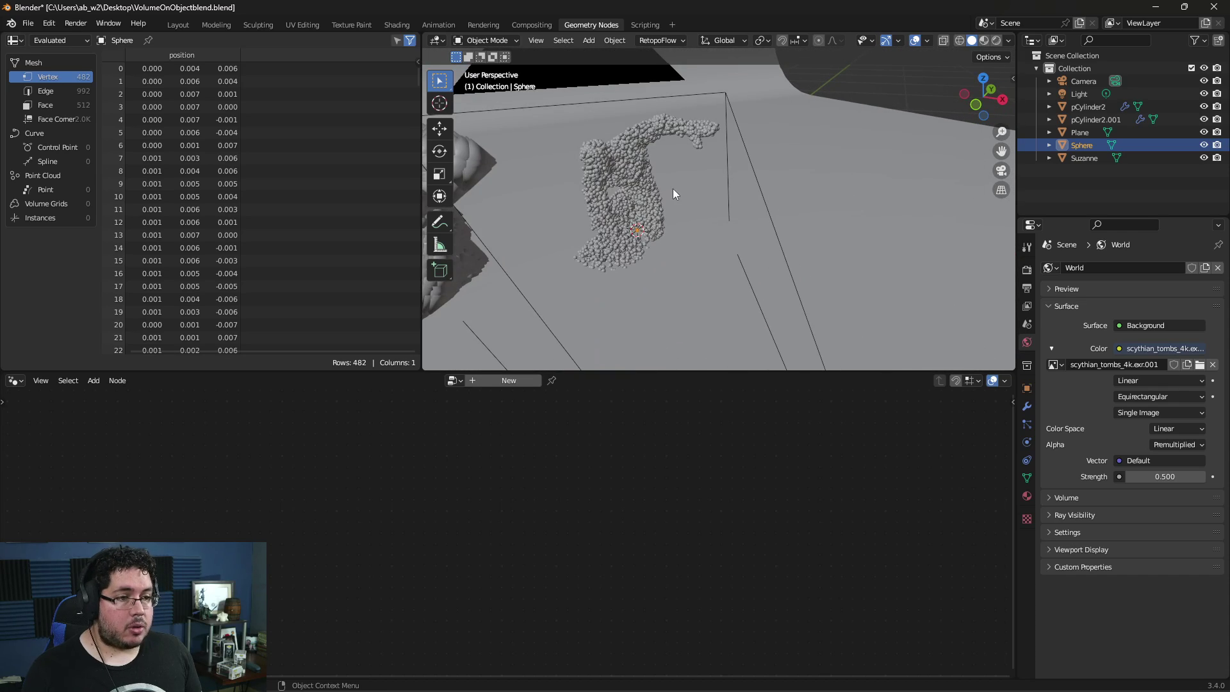
scroll(640, 225, "up", 3)
middle_click_drag(640, 226, 615, 211)
scroll(632, 269, "down", 3)
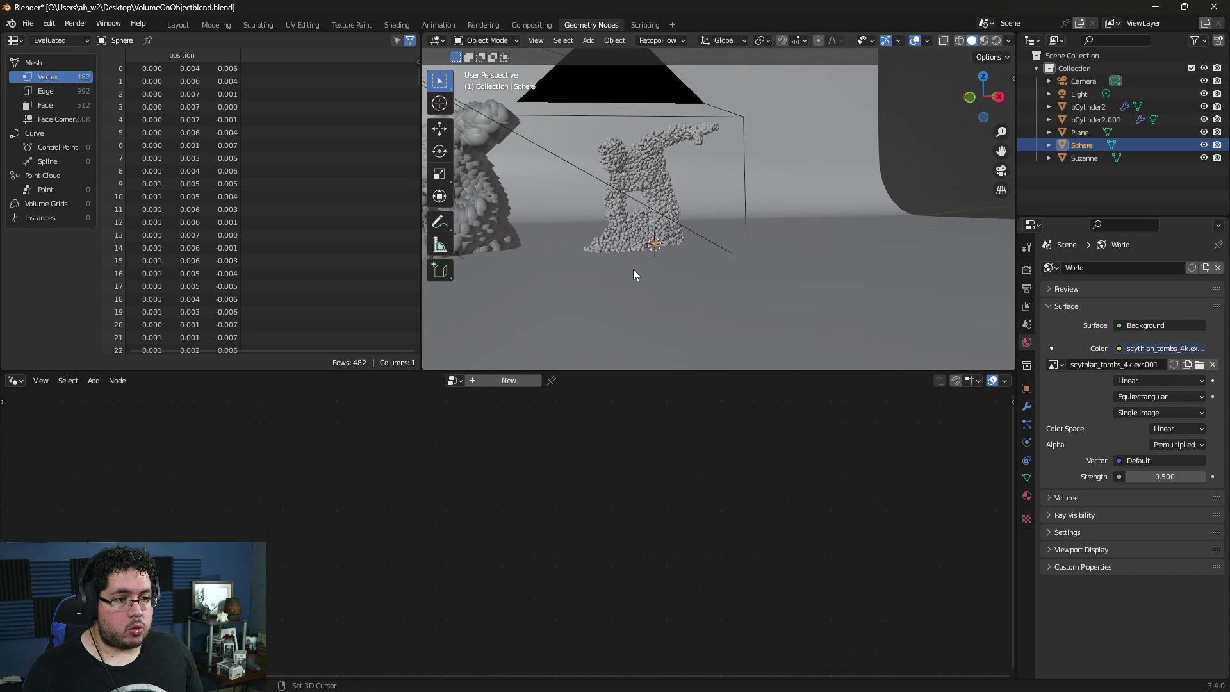
middle_click_drag(633, 269, 802, 288, "shift")
scroll(803, 282, "up", 1)
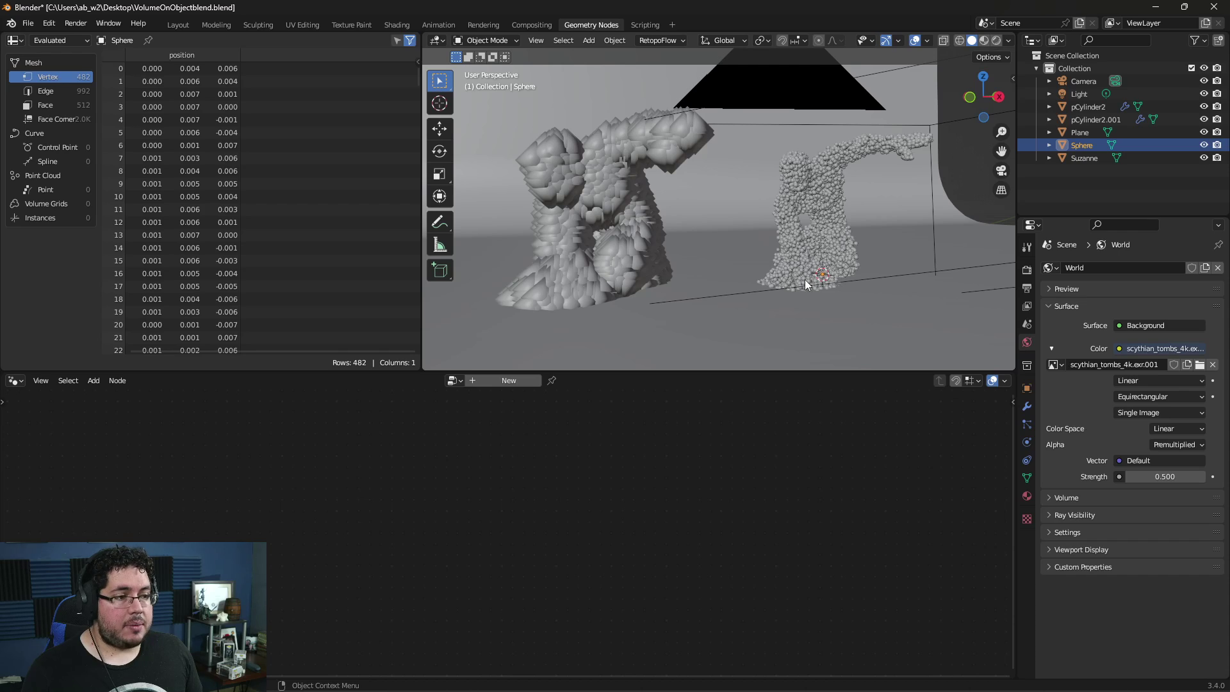
Add the Sphere object to pCylinder2.001's node tree as an Object Info node, placed above the Distribute Points in Volume node.
left_click(567, 163)
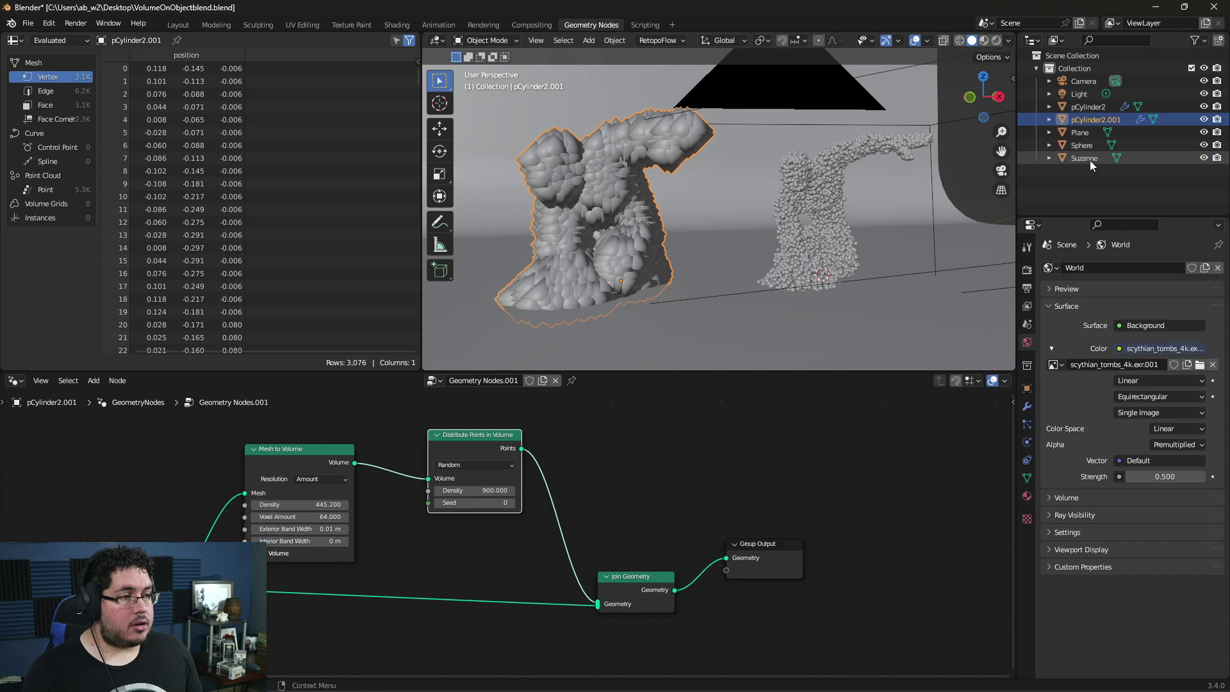
left_click_drag(1088, 147, 610, 483)
scroll(687, 475, "down", 3)
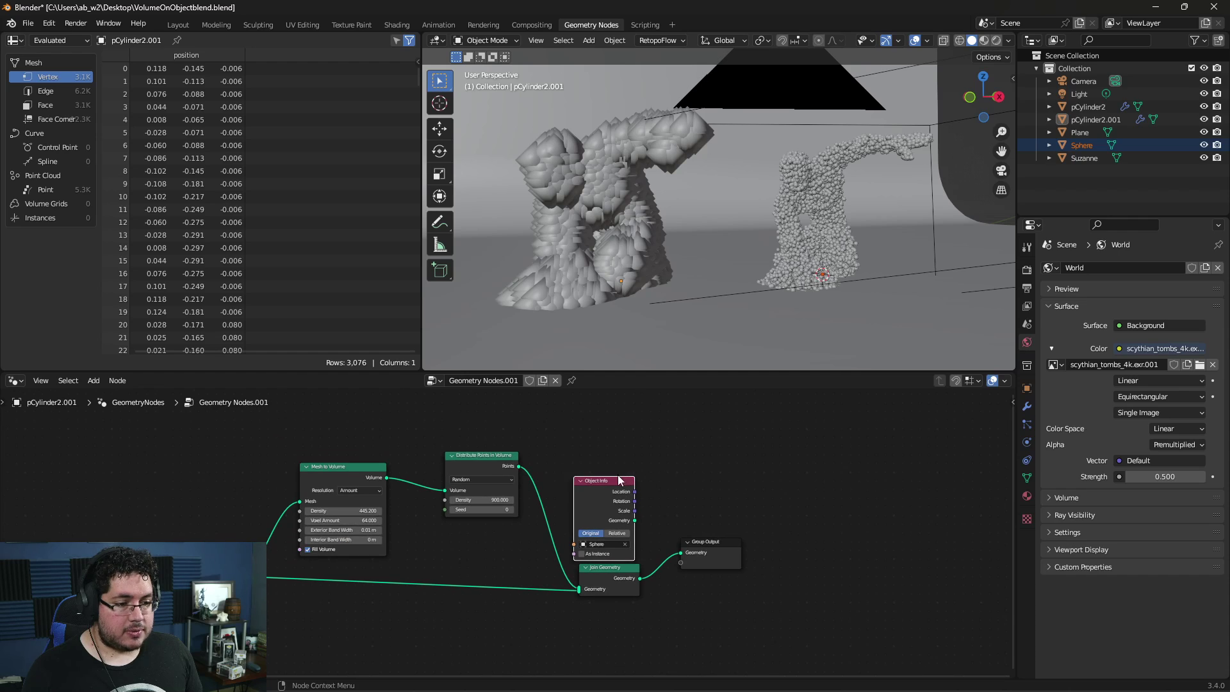
left_click_drag(615, 476, 550, 390)
middle_click_drag(629, 467, 706, 524)
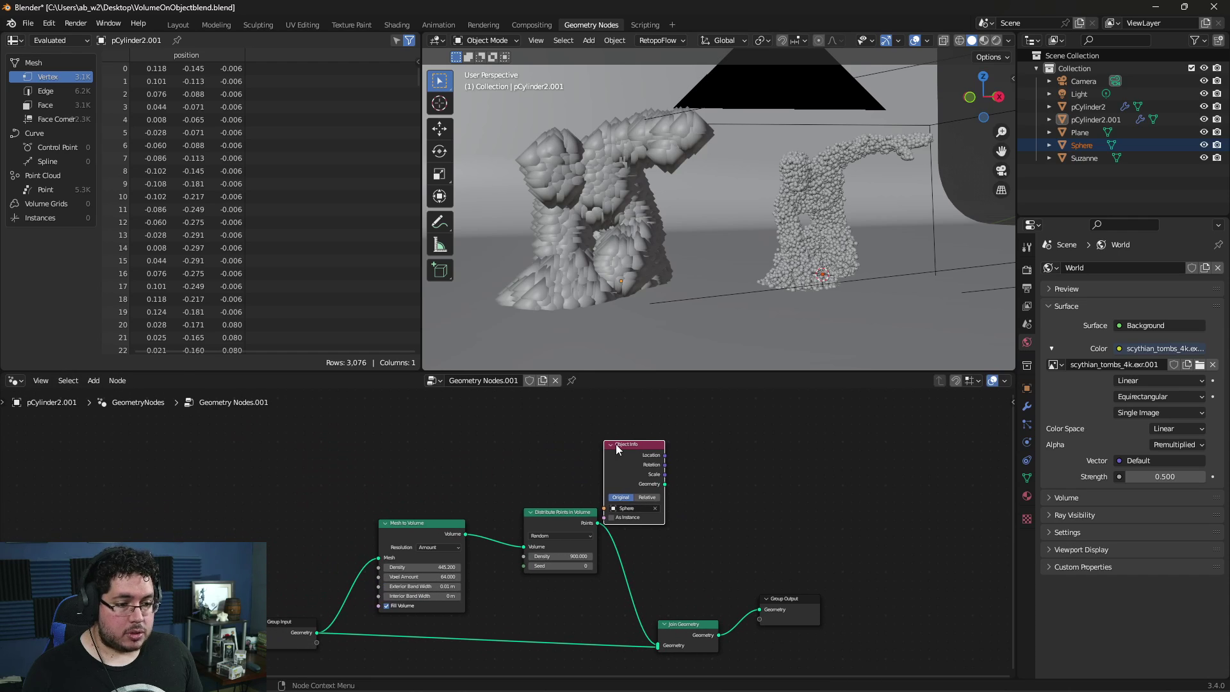
left_click_drag(634, 461, 528, 433)
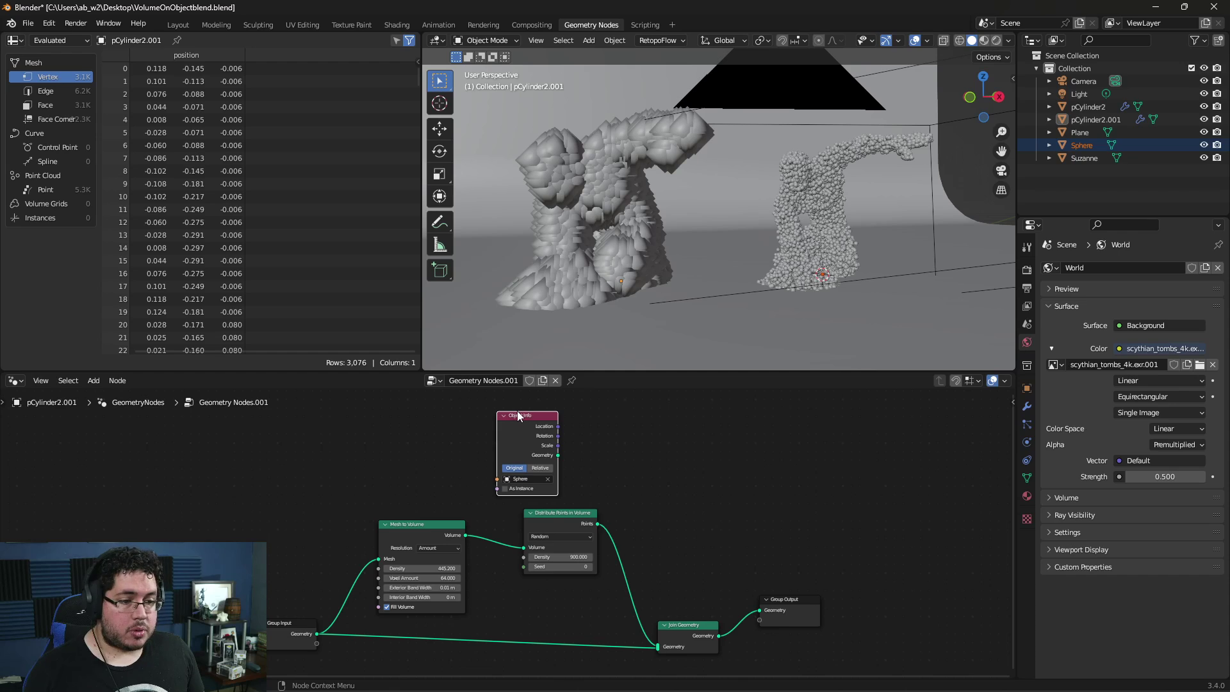
left_click_drag(518, 412, 480, 401)
Add an Instance on Points node from the Object Info node's Geometry output.
scroll(531, 438, "up", 2)
middle_click_drag(546, 452, 488, 468)
scroll(489, 469, "down", 1)
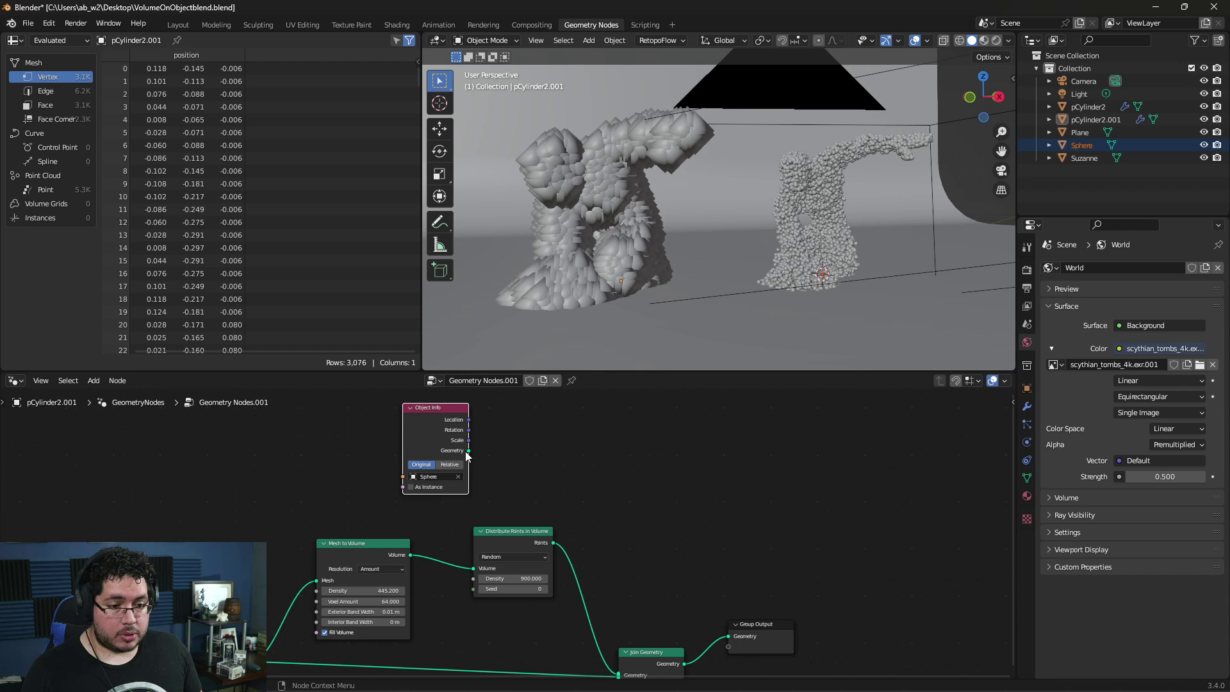
left_click_drag(520, 451, 534, 447)
type("in")
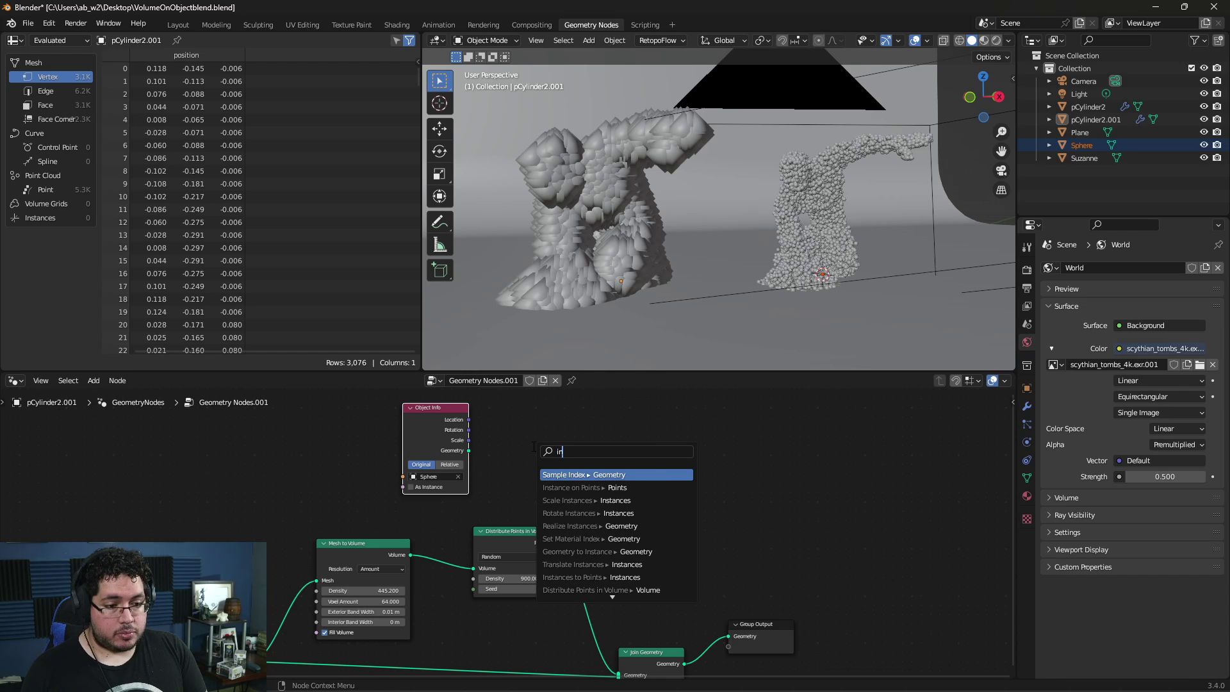
type("stna")
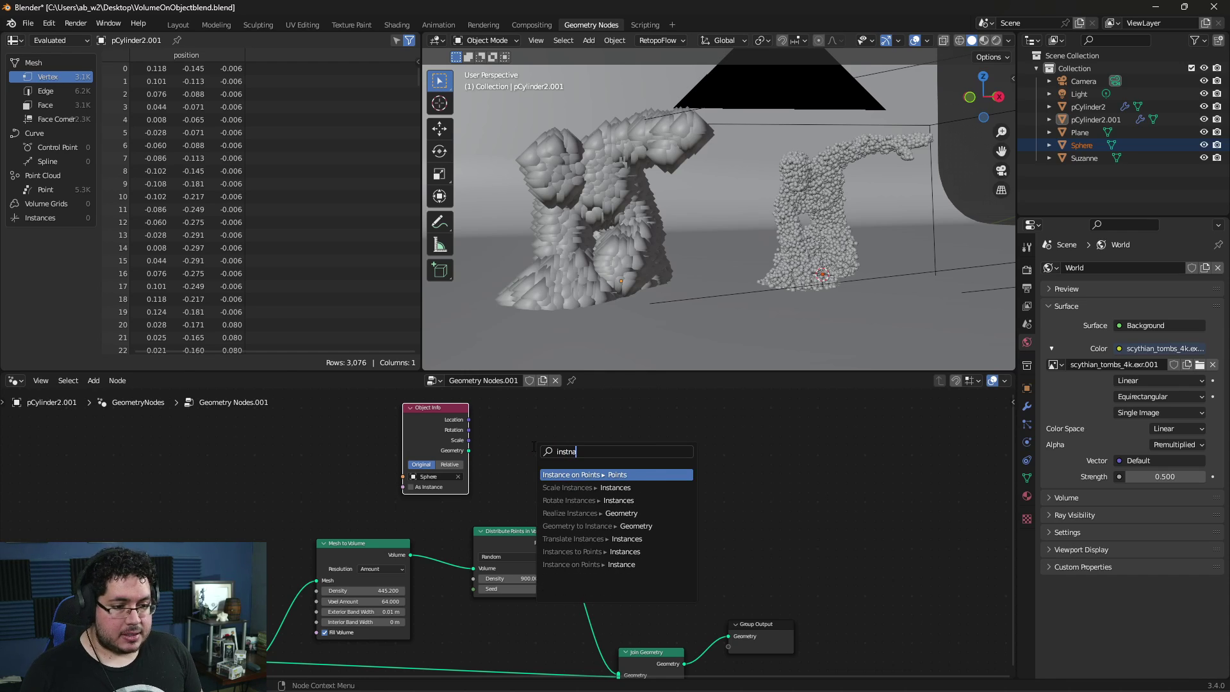
key("Return")
left_click(649, 411)
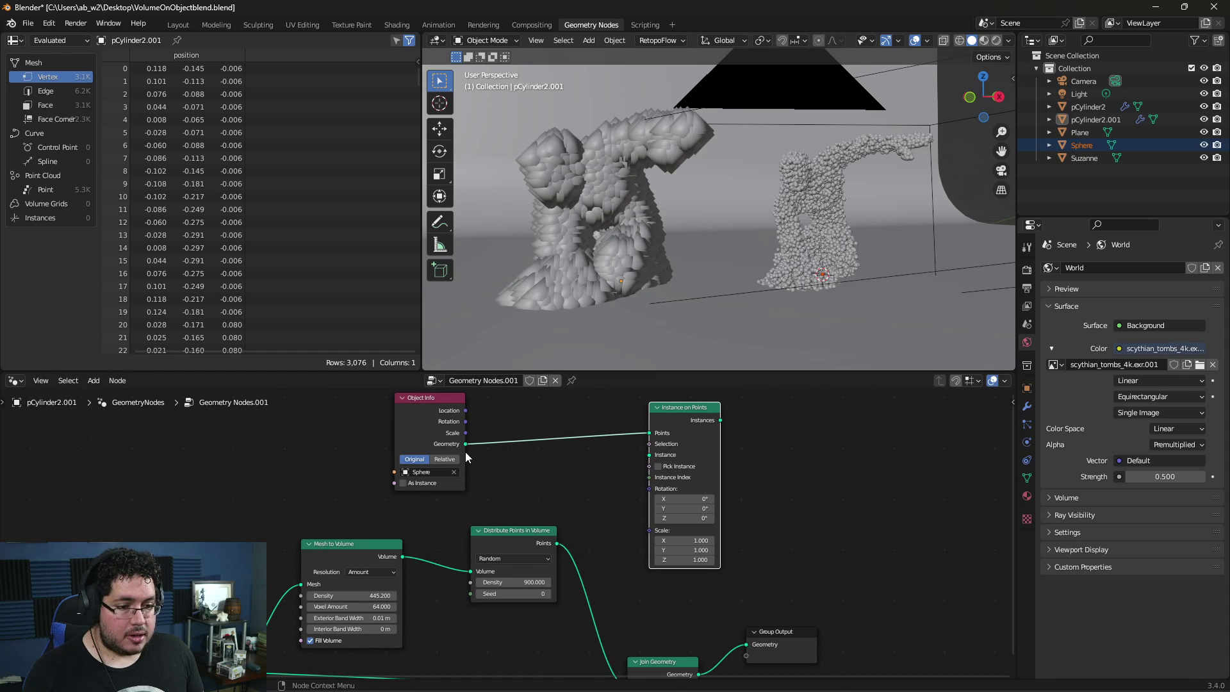
Reconnect Object Info's Geometry to the Instance input and link Distribute Points in Volume's Points to the Points input of Instance on Points.
left_click_drag(465, 444, 505, 442)
left_click_drag(640, 438, 649, 462)
middle_click_drag(617, 503, 569, 504)
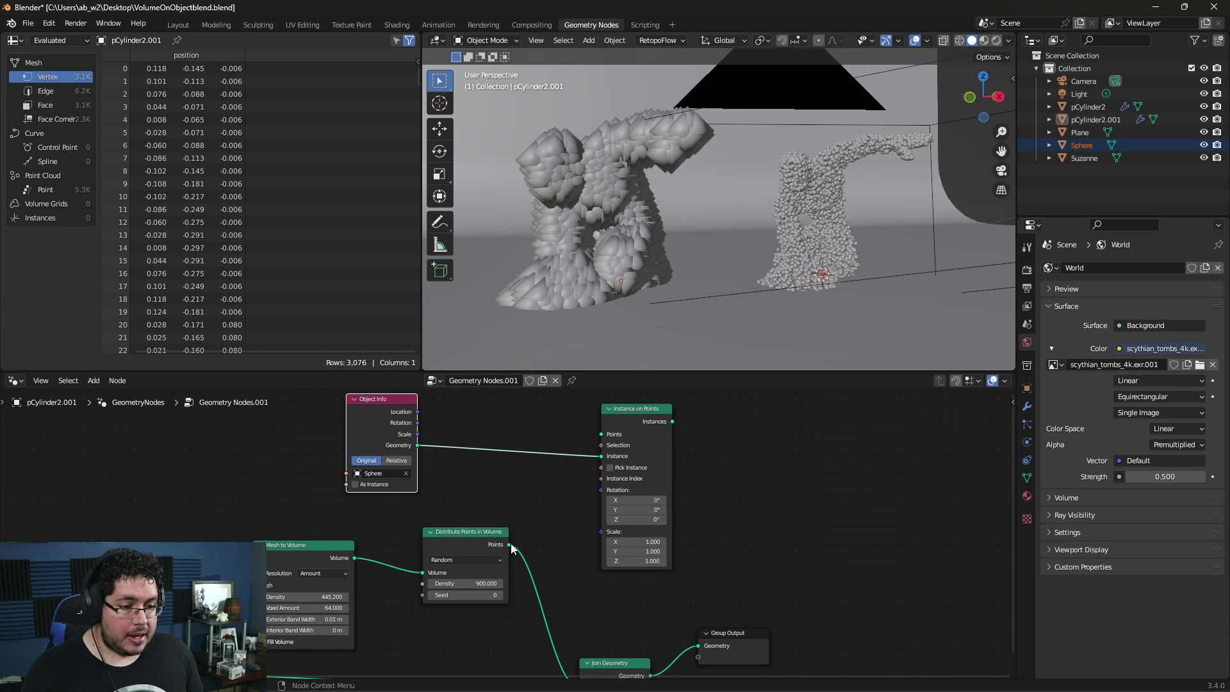
left_click_drag(508, 545, 602, 434)
scroll(605, 446, "down", 2)
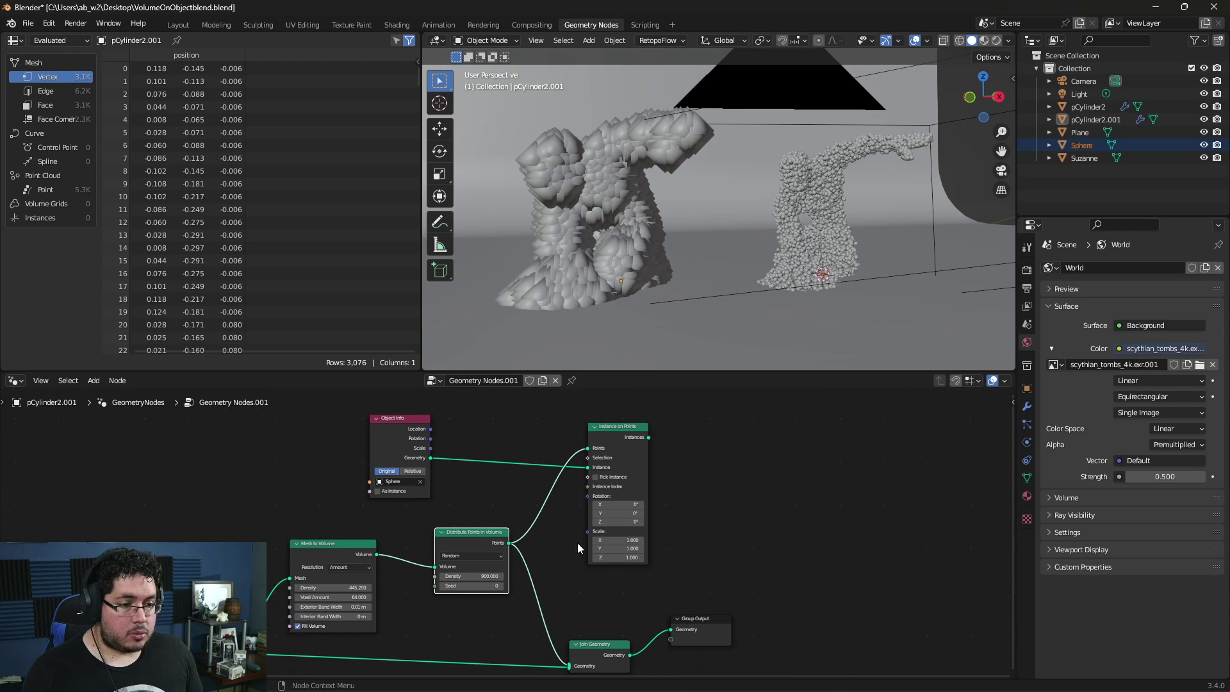
Connect Instance on Points' Instances to Join Geometry in place of the direct points link, and inspect the spheres on the figure.
left_click_drag(654, 398, 541, 574)
left_click_drag(573, 627, 555, 610)
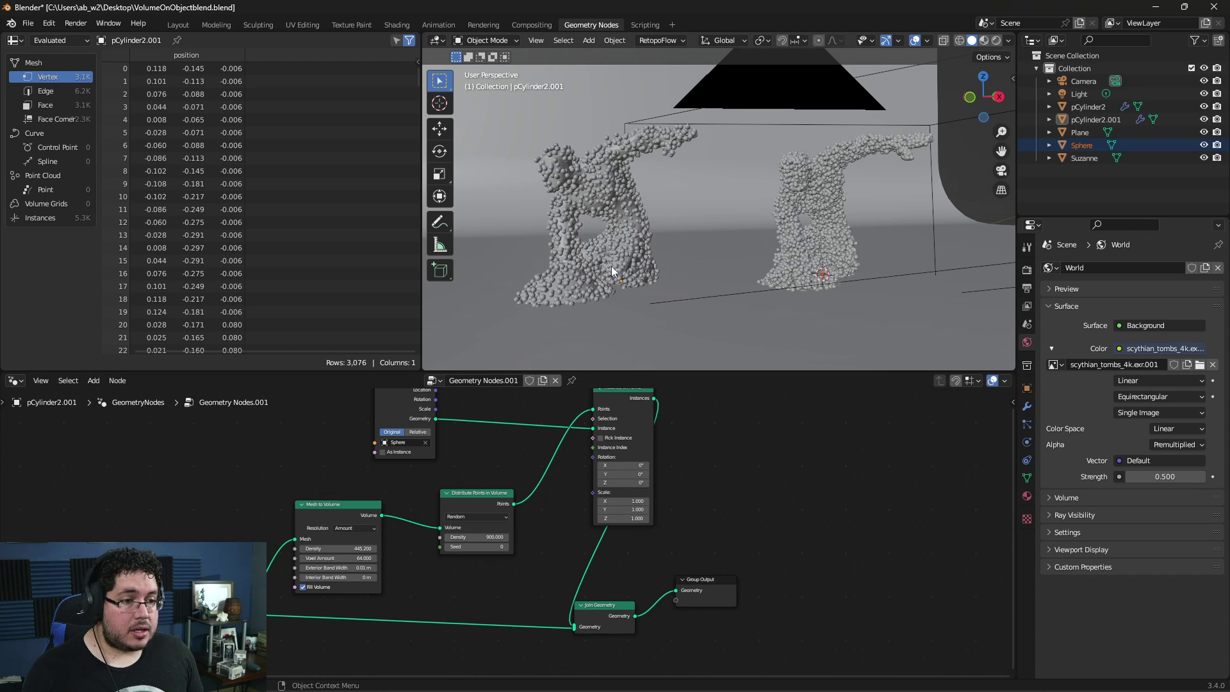
scroll(586, 216, "up", 2)
mouse_move(586, 217)
middle_mouse_down()
mouse_move(666, 268)
mouse_move(712, 270)
mouse_move(596, 269)
mouse_move(581, 221)
mouse_move(710, 251)
mouse_move(662, 237)
mouse_move(605, 190)
middle_mouse_up()
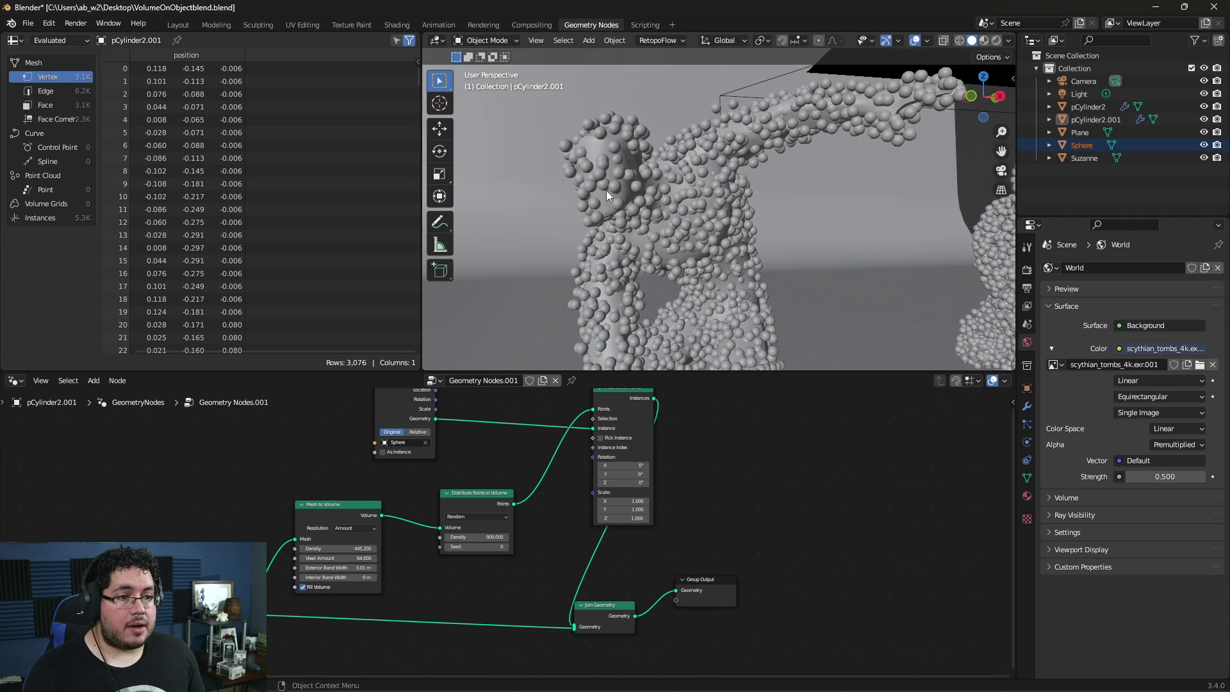
mouse_move(651, 235)
middle_mouse_down()
mouse_move(629, 163)
mouse_move(609, 173)
middle_mouse_up()
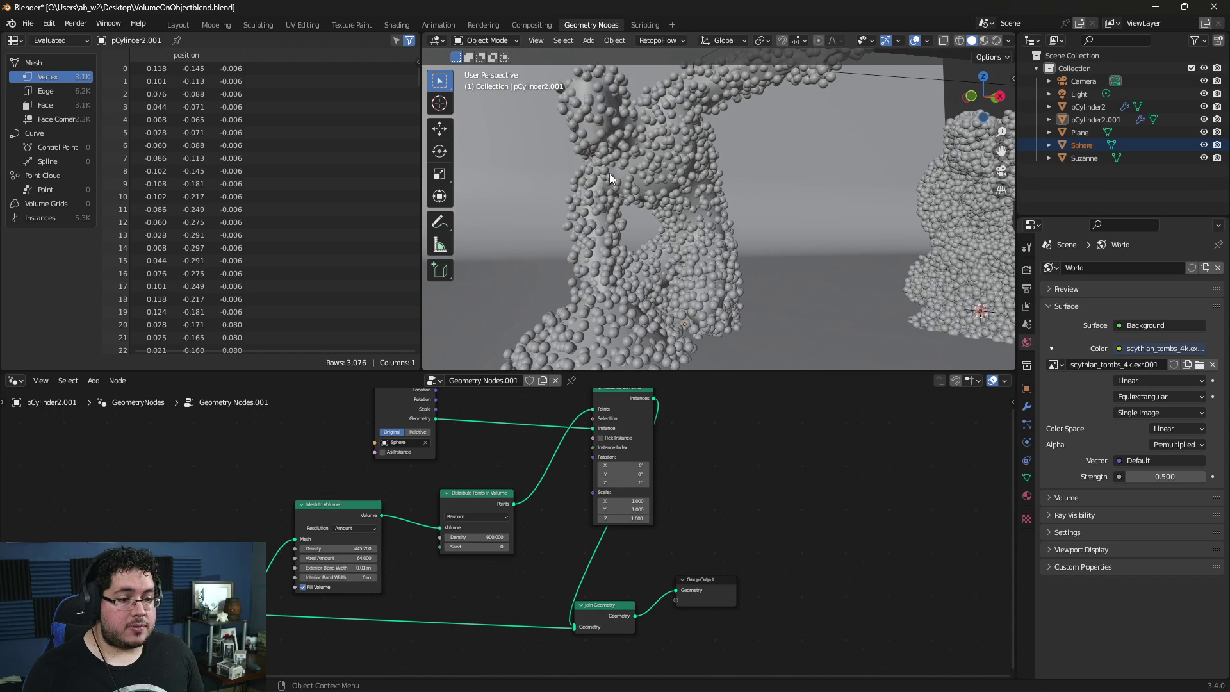
scroll(663, 219, "down", 1)
middle_click_drag(664, 219, 640, 229)
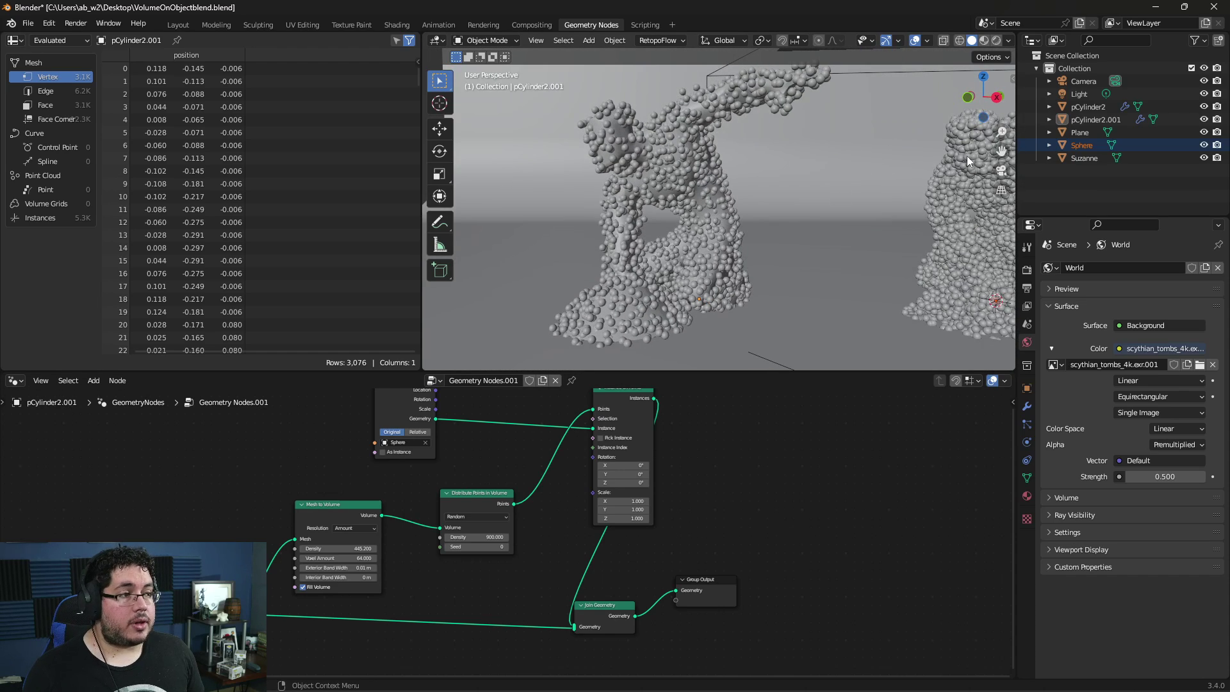
left_click(1102, 121)
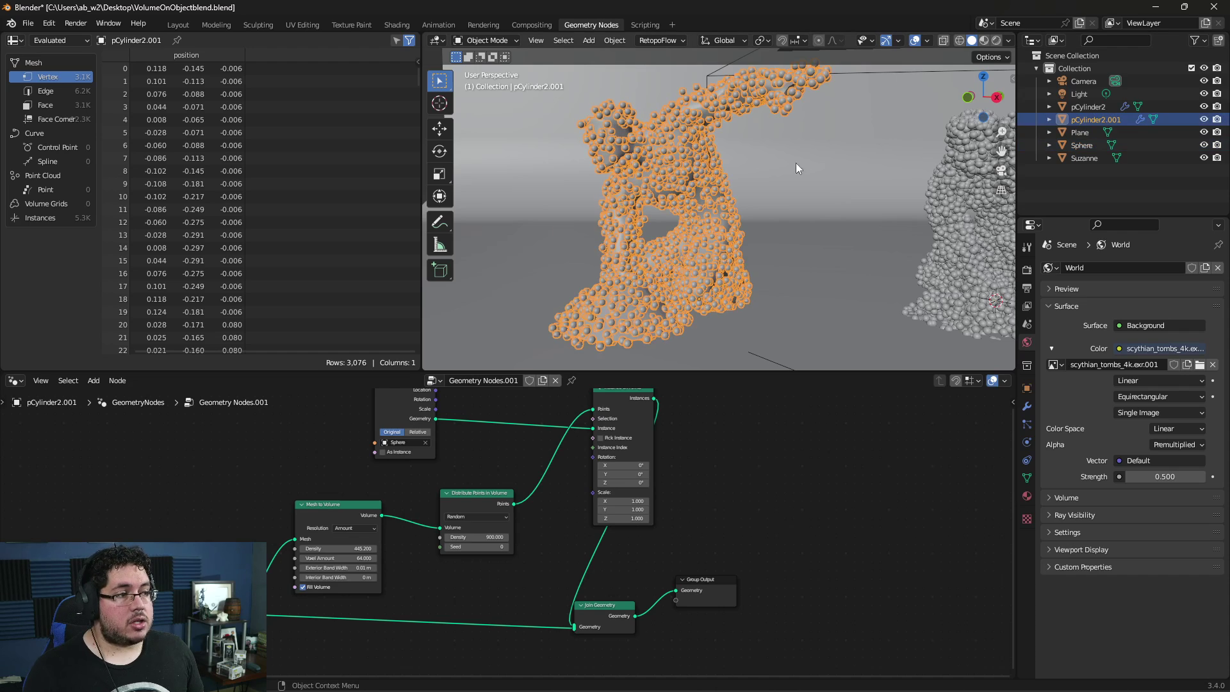
key("h")
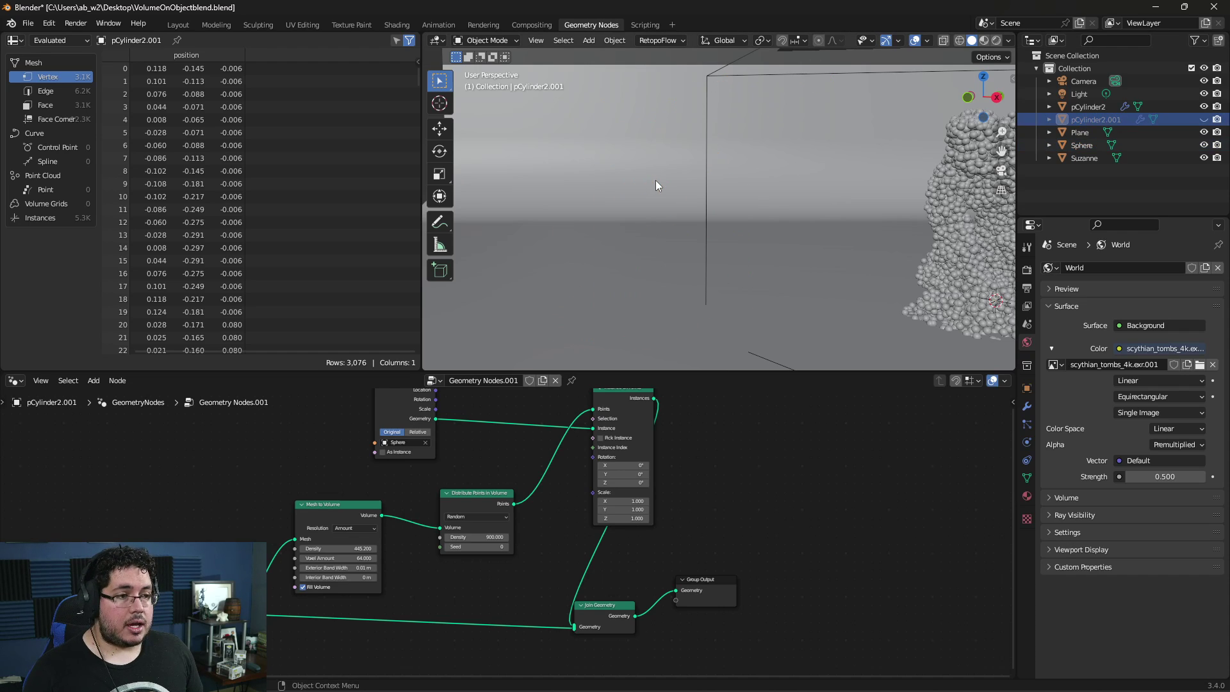
left_click(1204, 120)
middle_click_drag(671, 246, 680, 250)
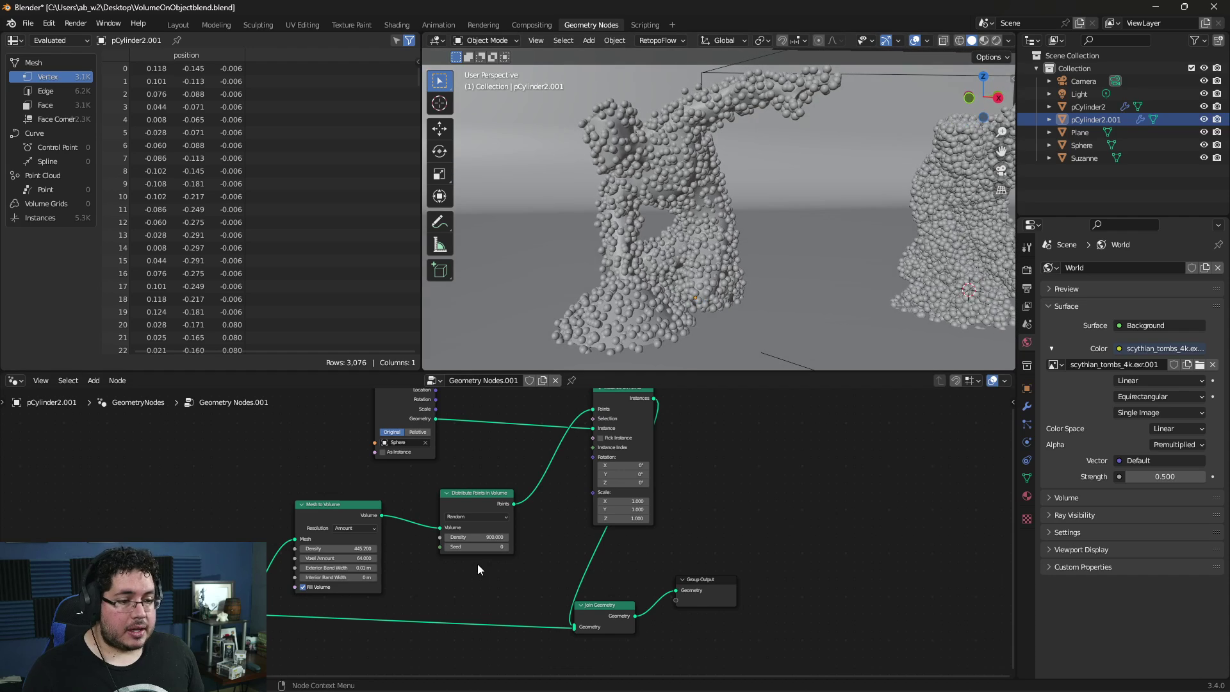
Disconnect the Group Input geometry from Join Geometry so only the instanced spheres are output.
left_click_drag(570, 627, 544, 629)
mouse_move(667, 167)
middle_mouse_down()
mouse_move(639, 187)
mouse_move(798, 198)
mouse_move(692, 236)
mouse_move(678, 183)
mouse_move(645, 182)
mouse_move(674, 214)
mouse_move(672, 244)
middle_mouse_up()
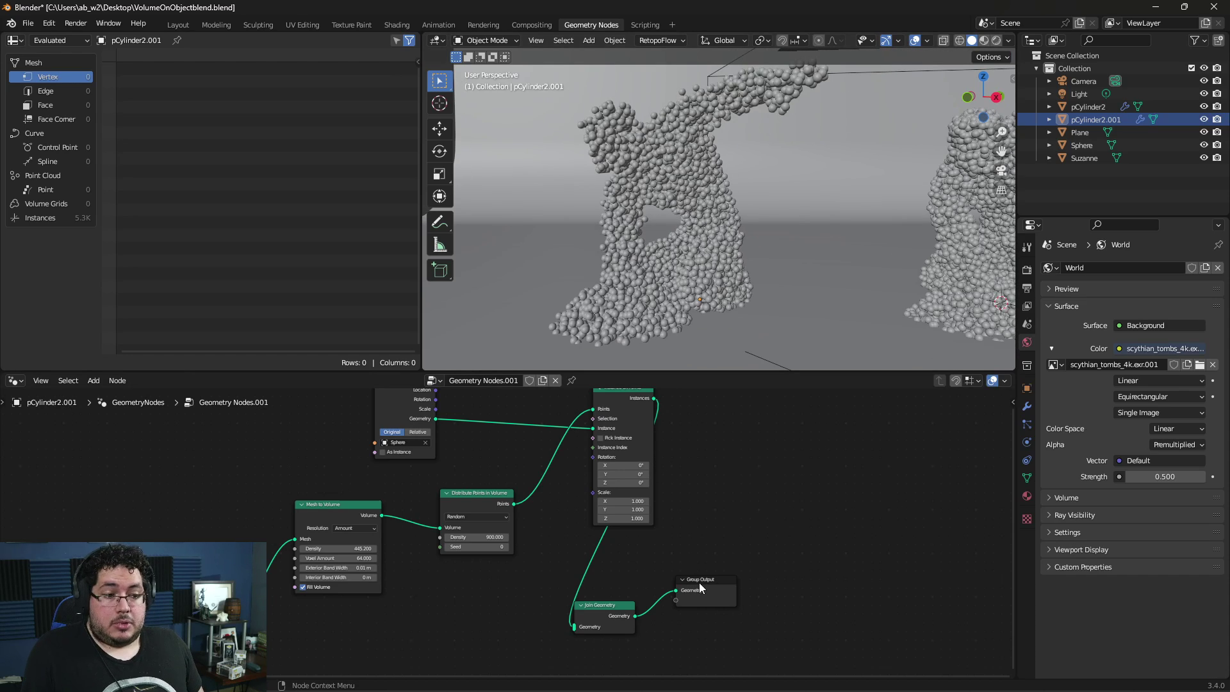
Rearrange the Group Output, Join Geometry, Instance on Points, Object Info and Distribute Points in Volume nodes into a clearer layout.
left_click_drag(699, 587, 774, 570)
left_click_drag(605, 607, 691, 580)
middle_click_drag(651, 408, 659, 454)
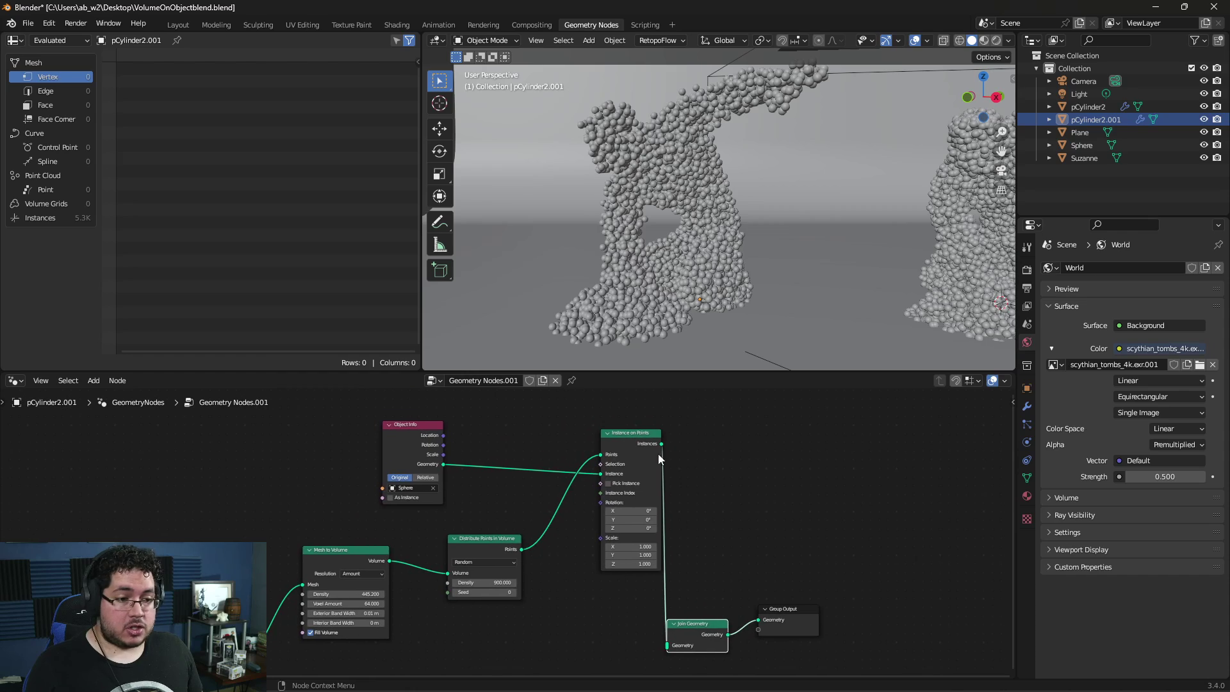
left_click_drag(599, 431, 572, 435)
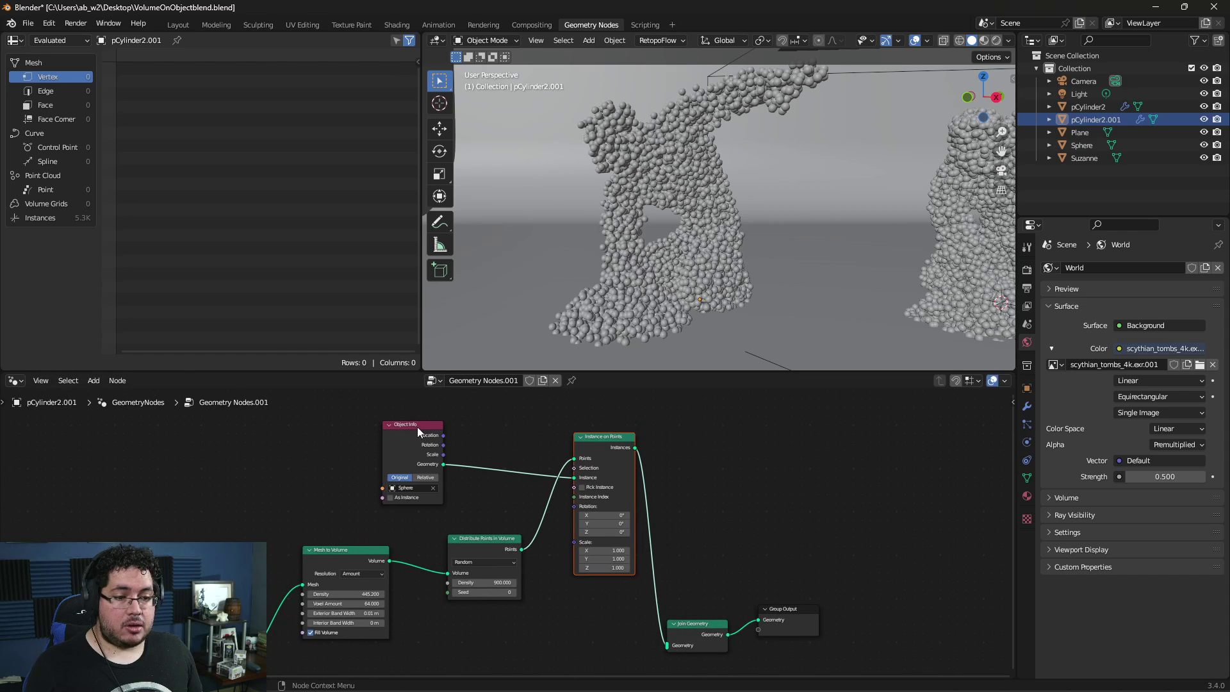
left_click_drag(417, 427, 372, 438)
left_click_drag(488, 539, 483, 537)
mouse_move(608, 436)
left_mouse_down()
mouse_move(584, 444)
mouse_move(597, 450)
left_mouse_up()
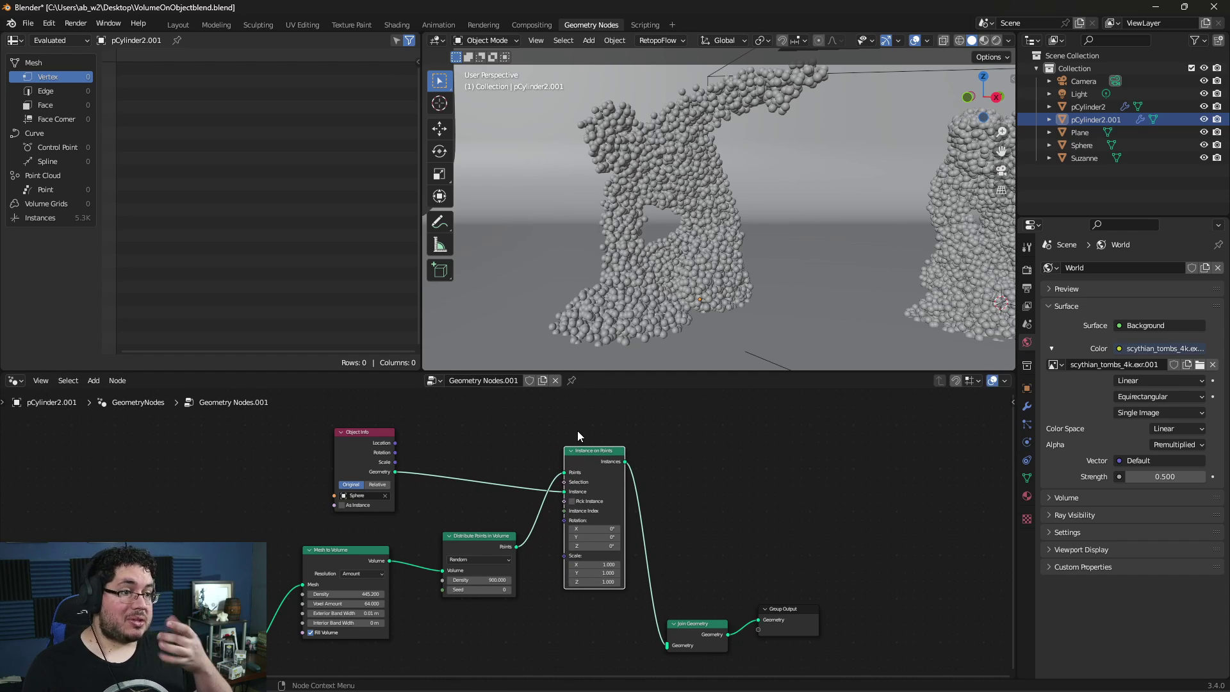
scroll(743, 636, "up", 2)
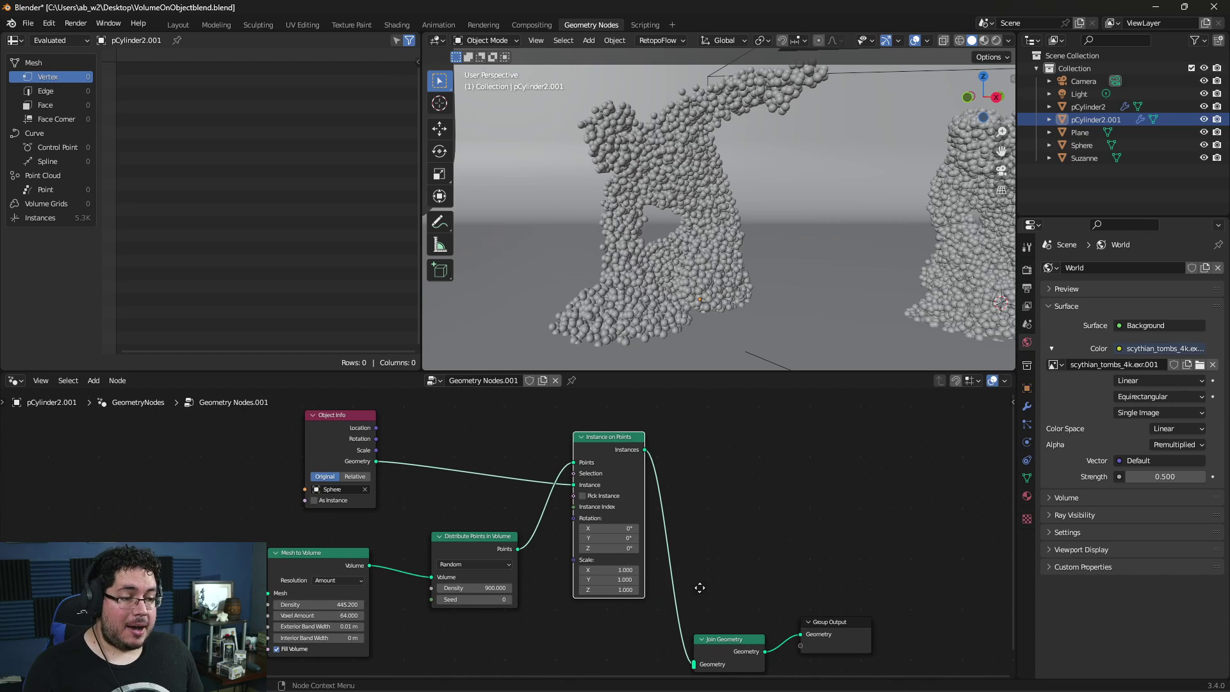
middle_click_drag(697, 589, 607, 537)
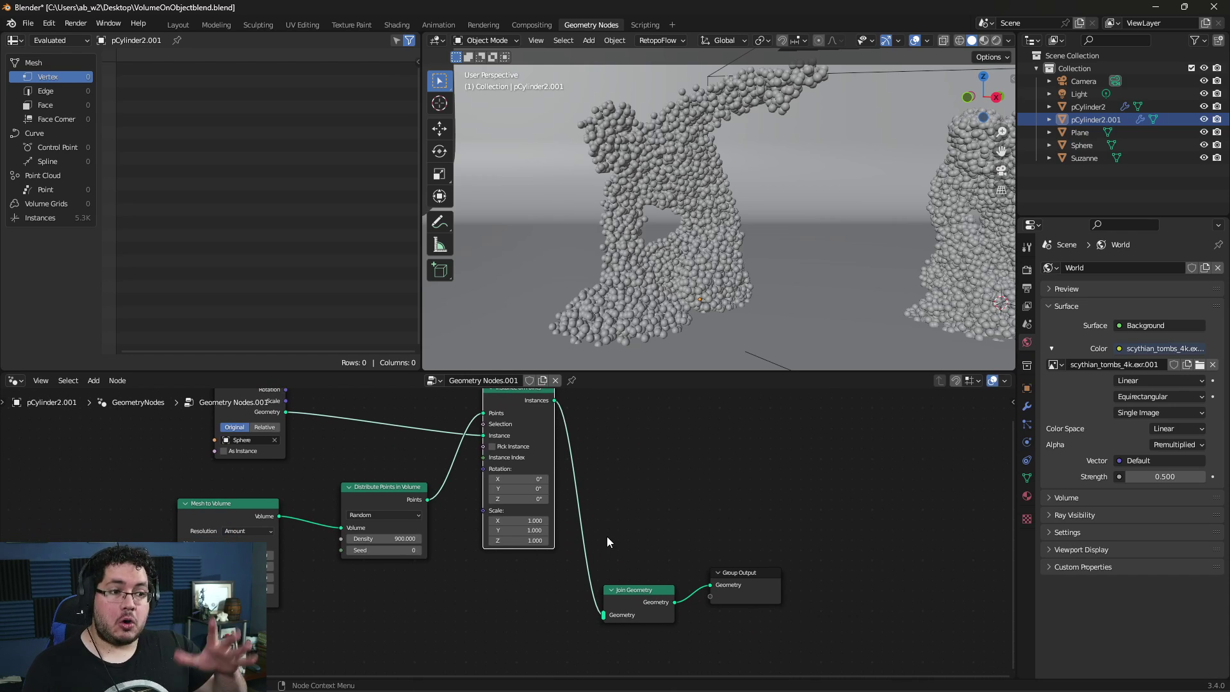
scroll(513, 409, "up", 2)
scroll(639, 240, "up", 1)
scroll(639, 244, "up", 6)
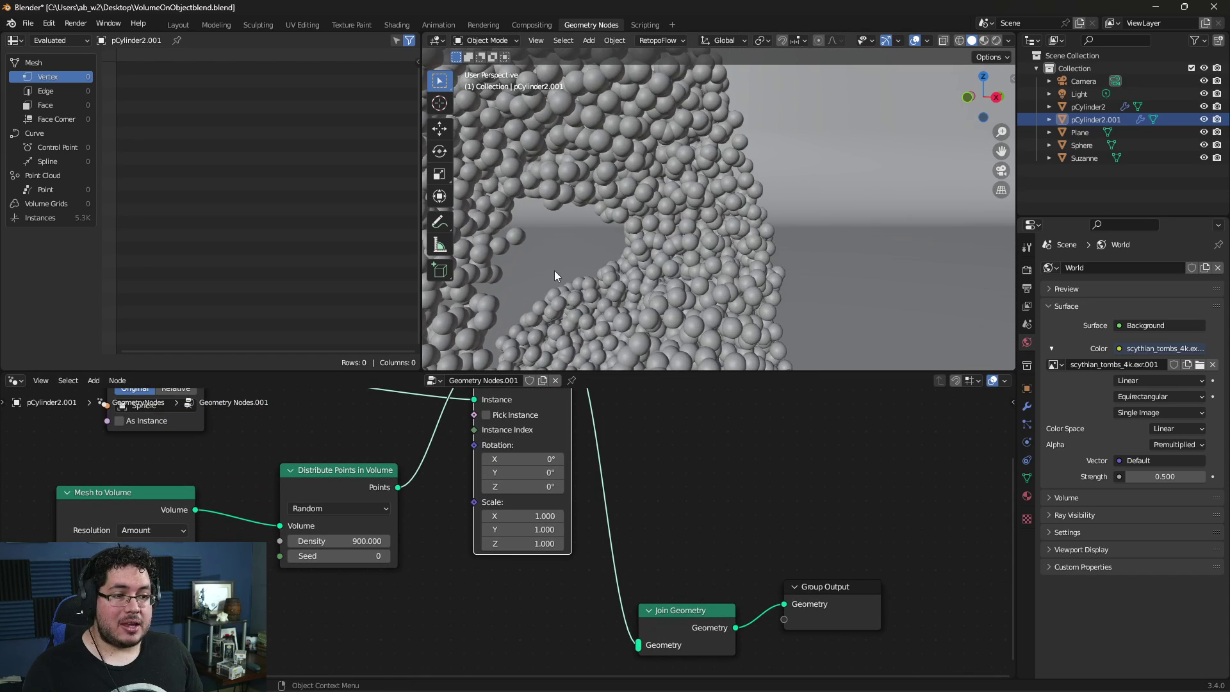
Try the Grid distribution method on the Distribute Points in Volume node and view its effect on the scene.
mouse_move(617, 199)
middle_mouse_down()
mouse_move(586, 207)
mouse_move(613, 225)
mouse_move(602, 167)
mouse_move(712, 248)
mouse_move(713, 268)
mouse_move(708, 209)
mouse_move(743, 259)
mouse_move(769, 224)
mouse_move(802, 252)
middle_mouse_up()
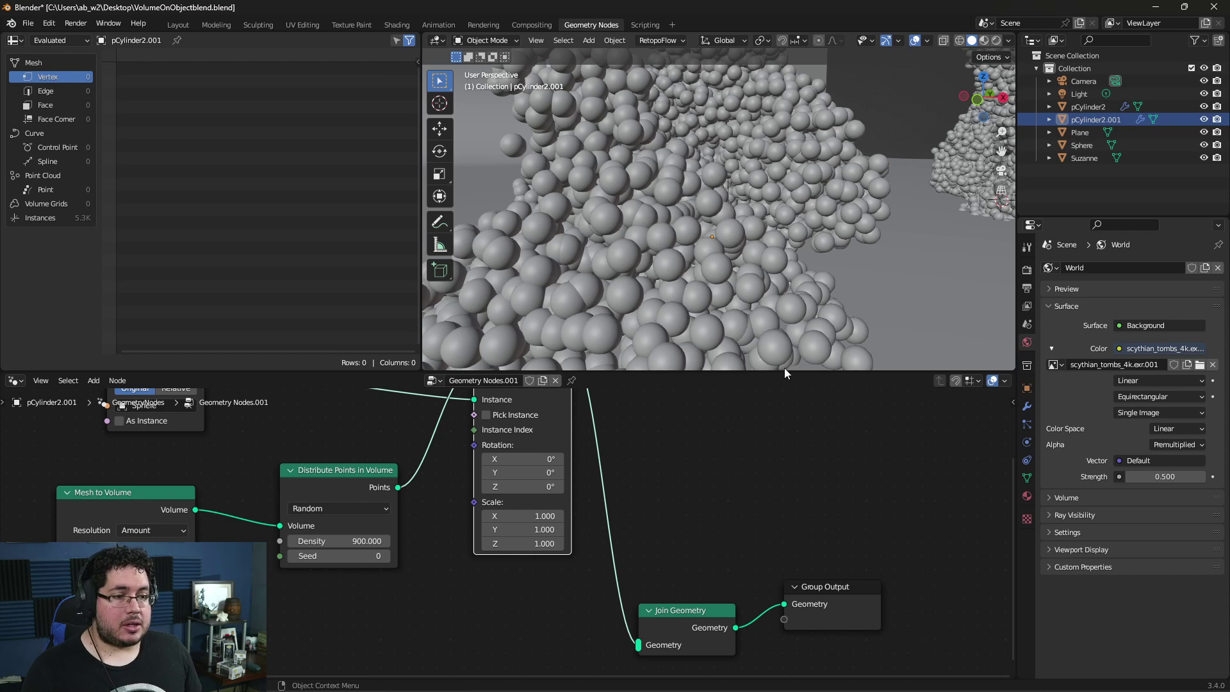
scroll(604, 442, "down", 2)
middle_click_drag(604, 442, 682, 520)
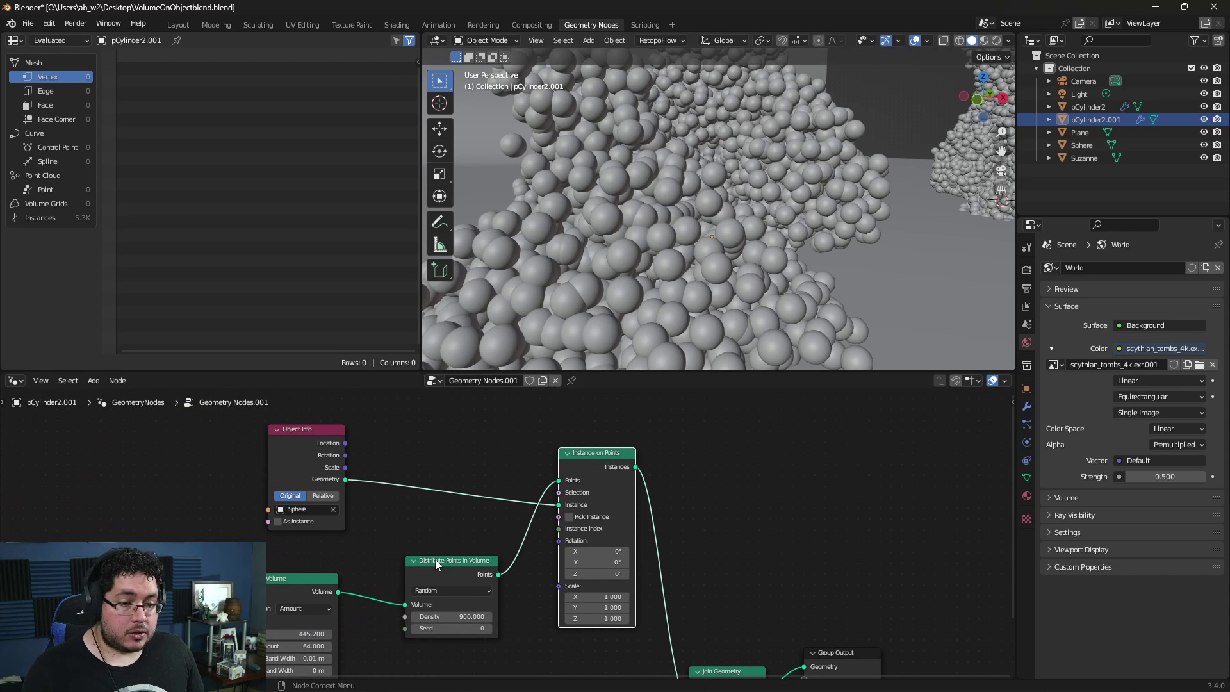
left_click(484, 590)
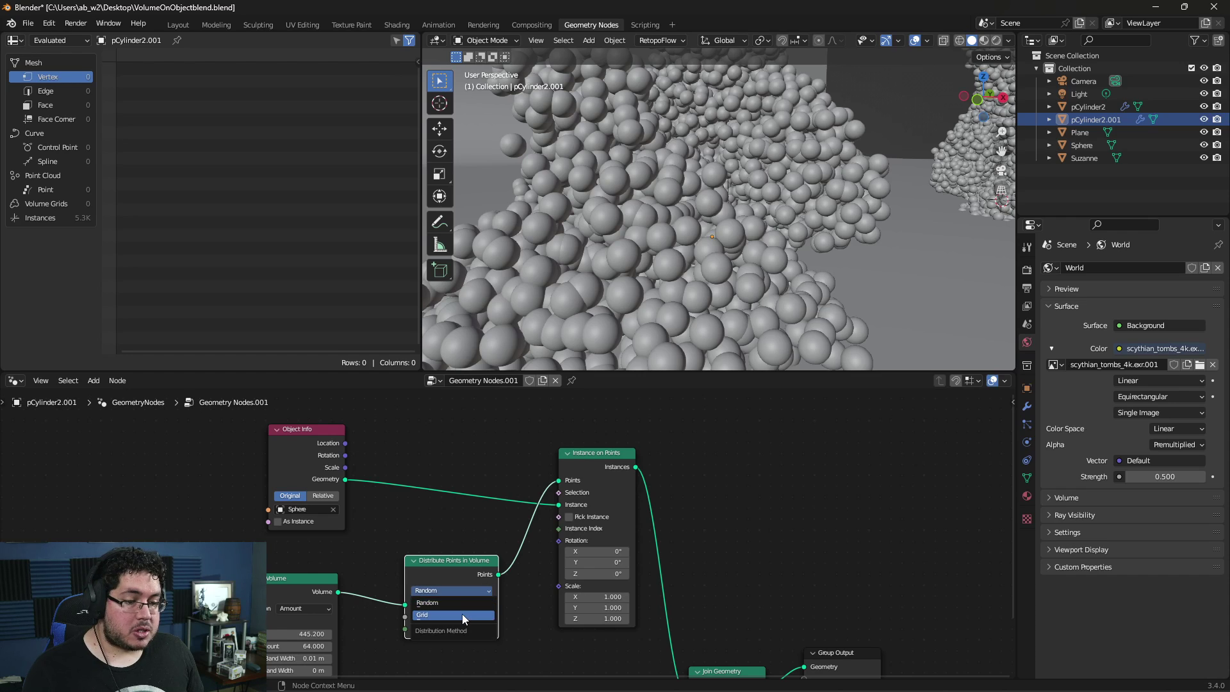
left_click(463, 614)
scroll(594, 222, "down", 8)
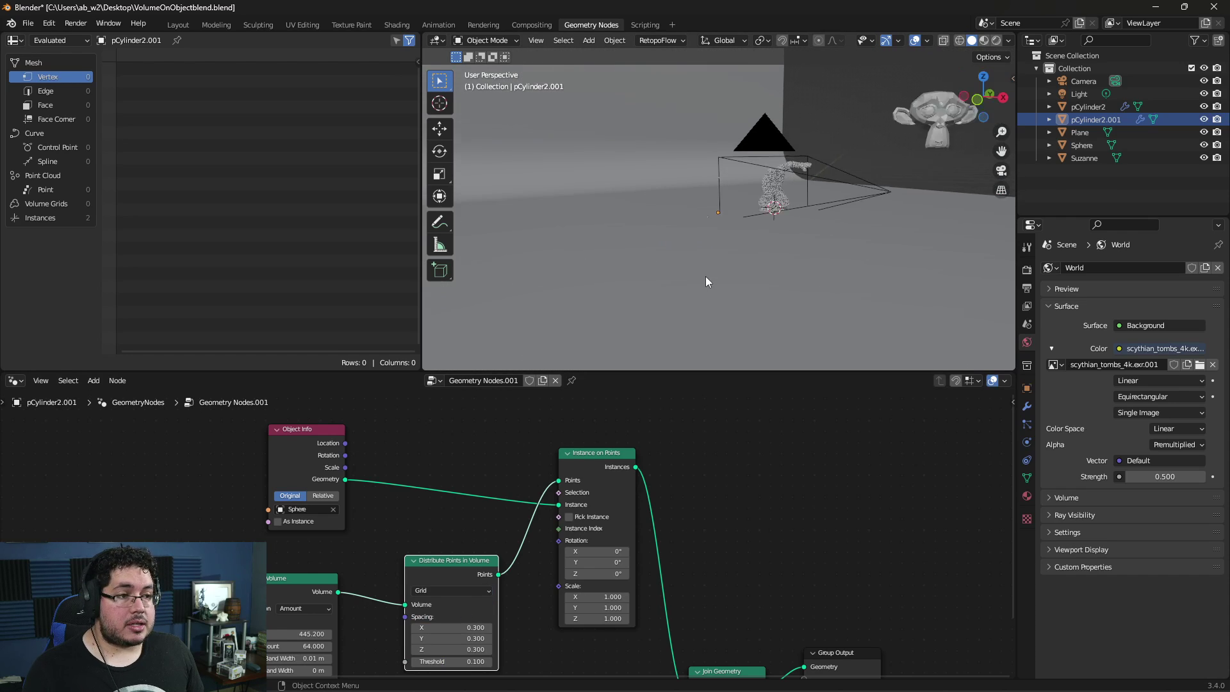
middle_click_drag(705, 275, 692, 333)
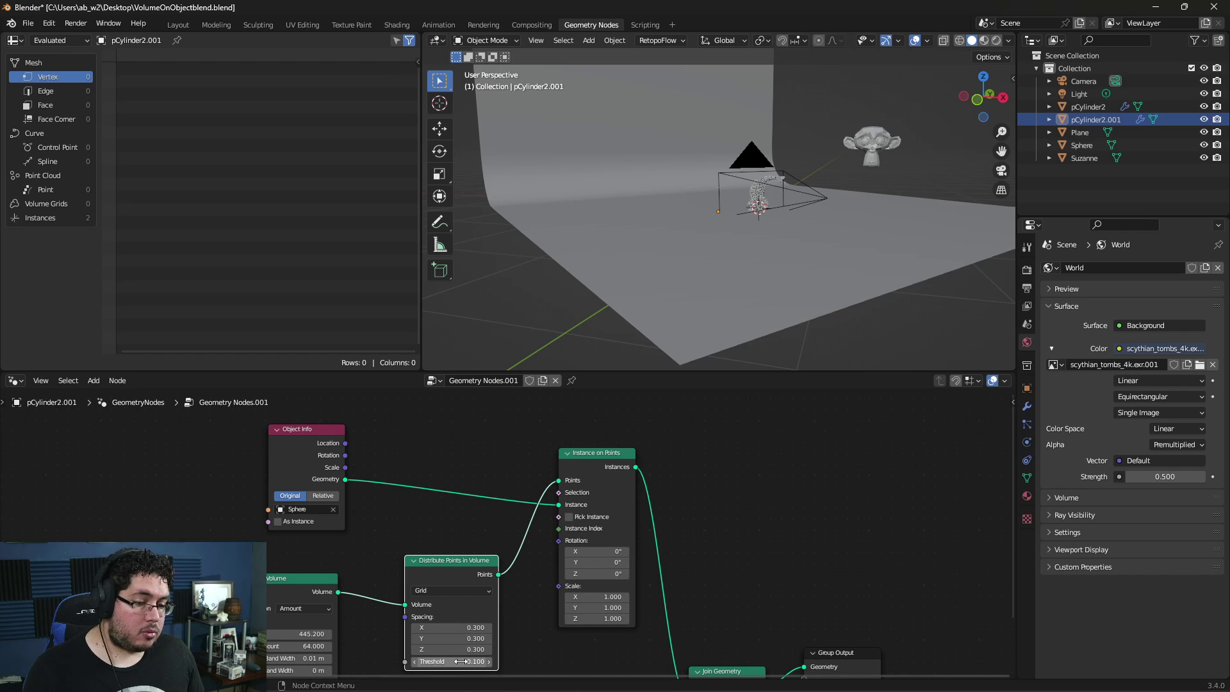
Set the grid distribution's Threshold to 16.8, its X and Y spacing to 0.001 and its Z spacing to 4.5.
left_click_drag(440, 661, 547, 661)
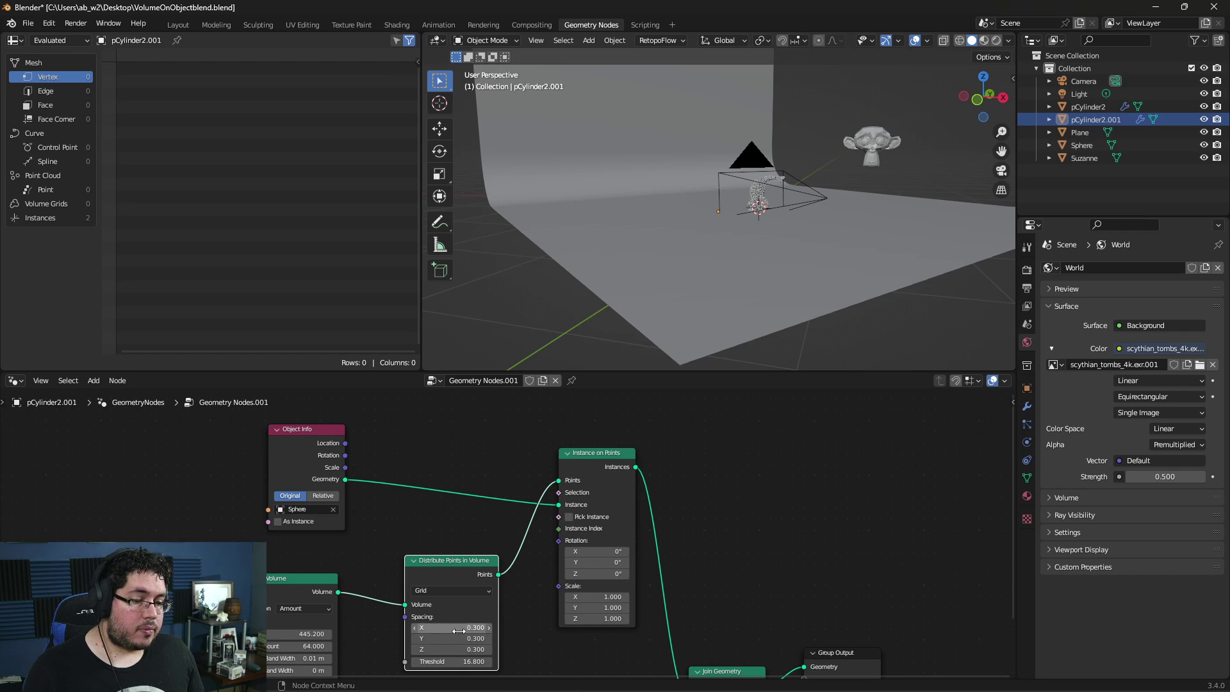
left_click_drag(448, 627, 576, 628)
left_click_drag(424, 645, 449, 647)
left_click(446, 628)
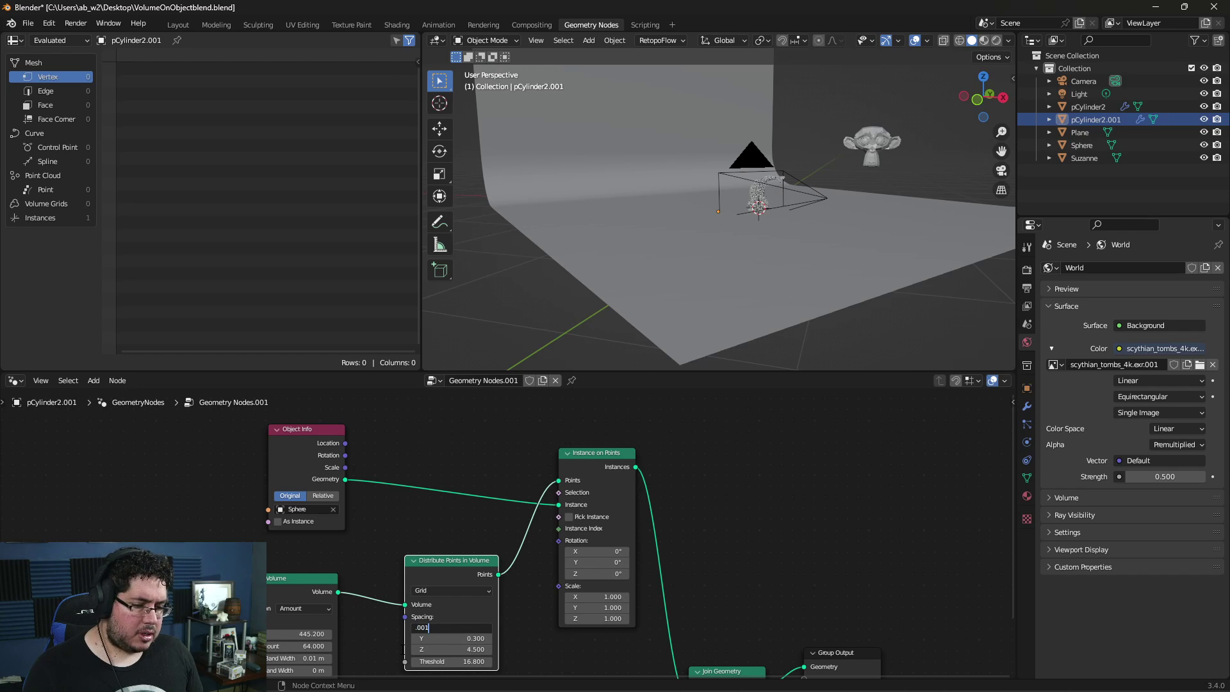
type(".001")
key("Tab")
key("BackSpace")
type(".001")
key("Tab")
key("BackSpace")
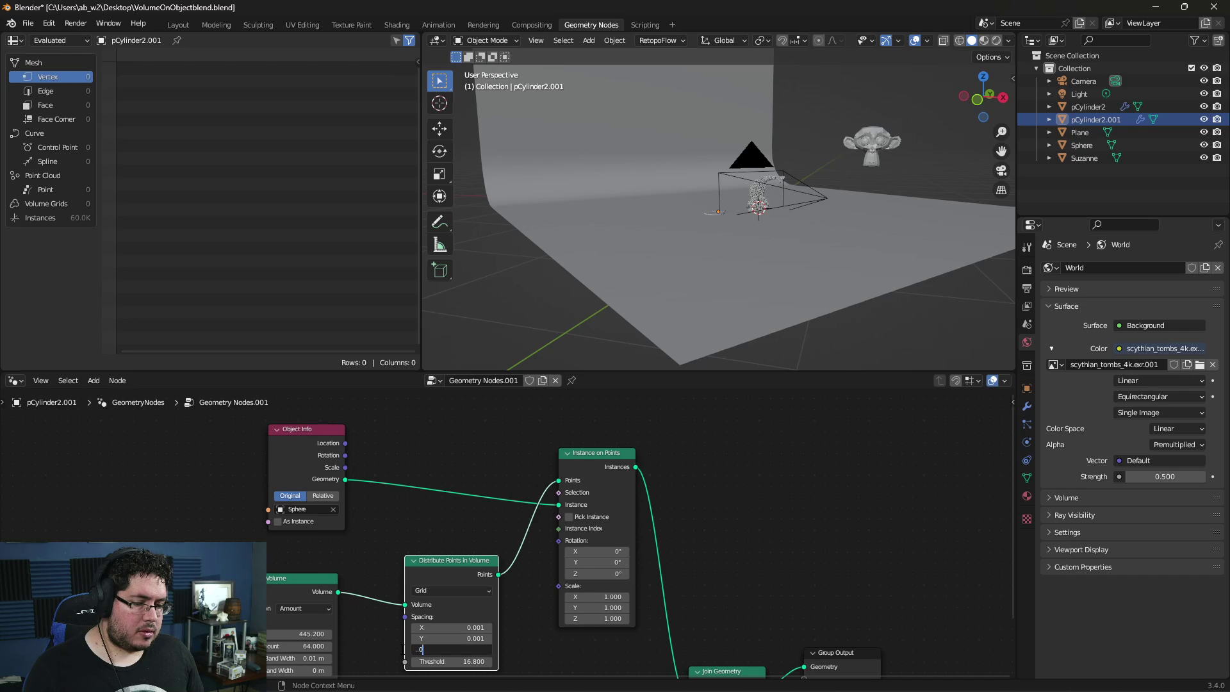
key("Return")
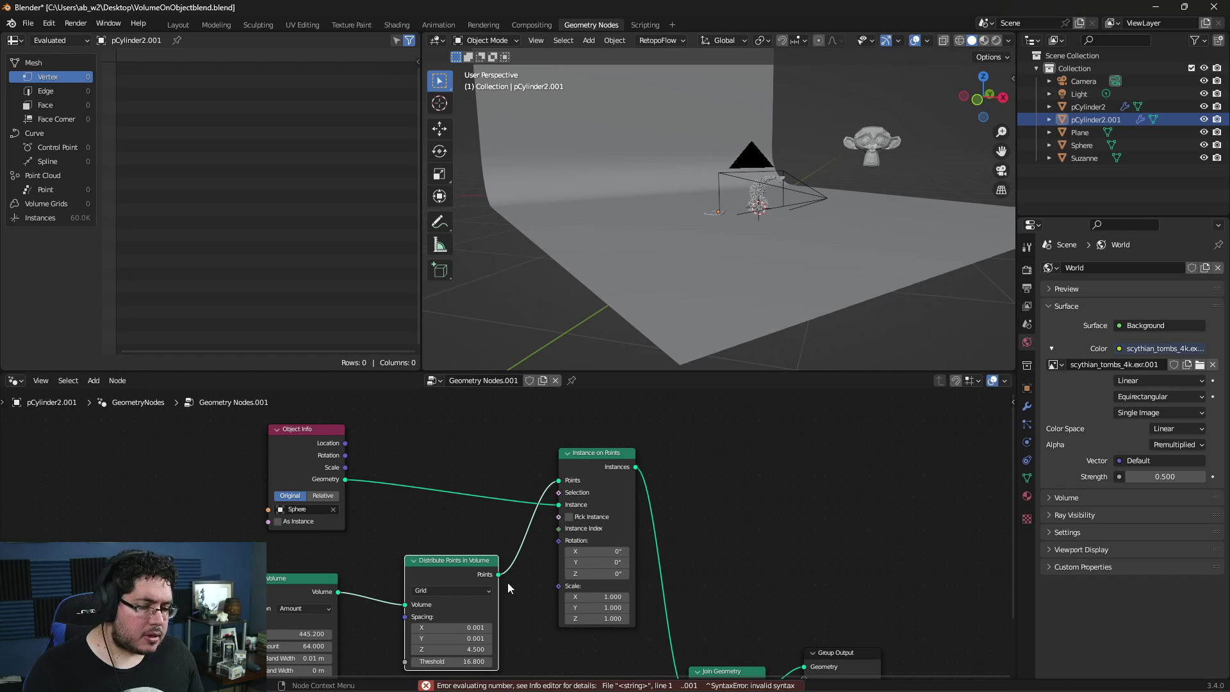
Return Distribute Points in Volume to the Random method and shift the node slightly closer to Mesh to Volume.
left_click(471, 590)
left_click(453, 600)
scroll(737, 183, "up", 5)
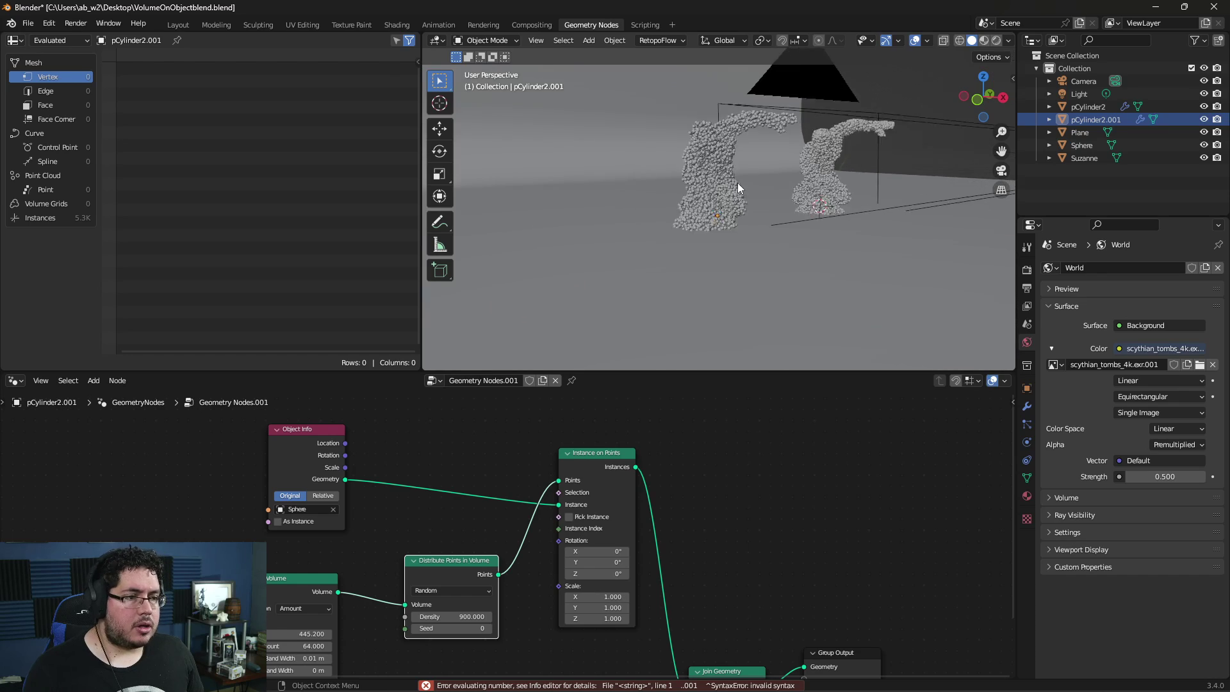
middle_click_drag(740, 202, 625, 231)
left_click_drag(458, 566, 440, 569)
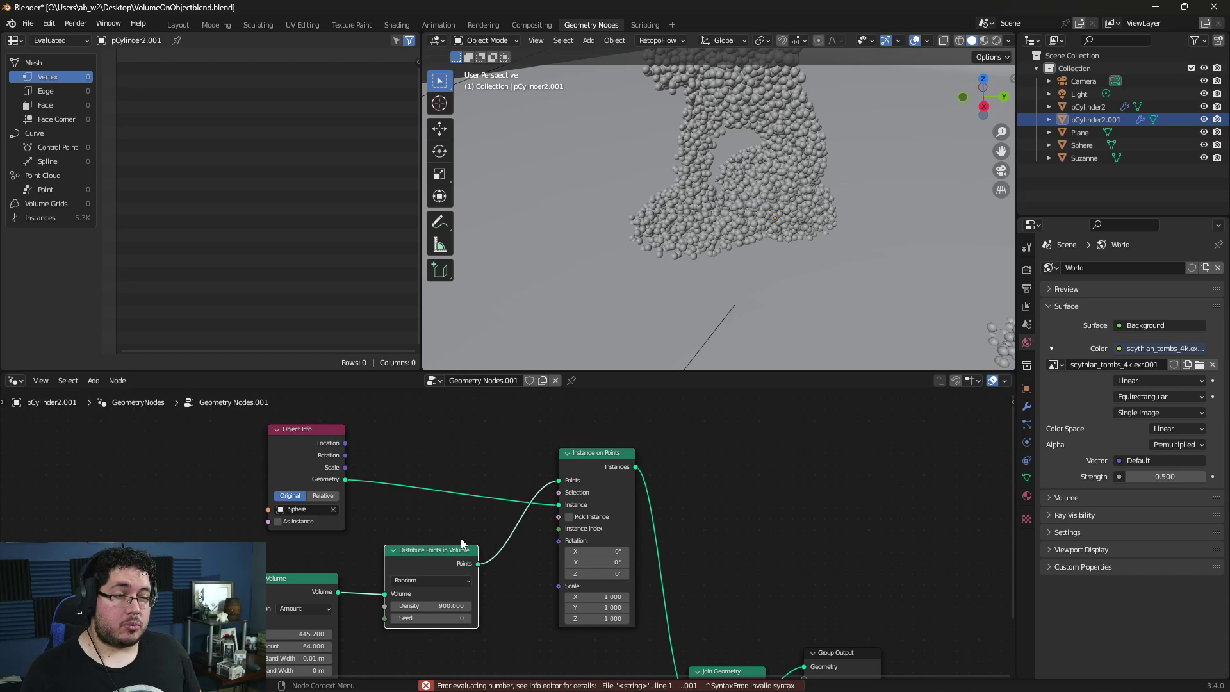
middle_click_drag(670, 275, 696, 224)
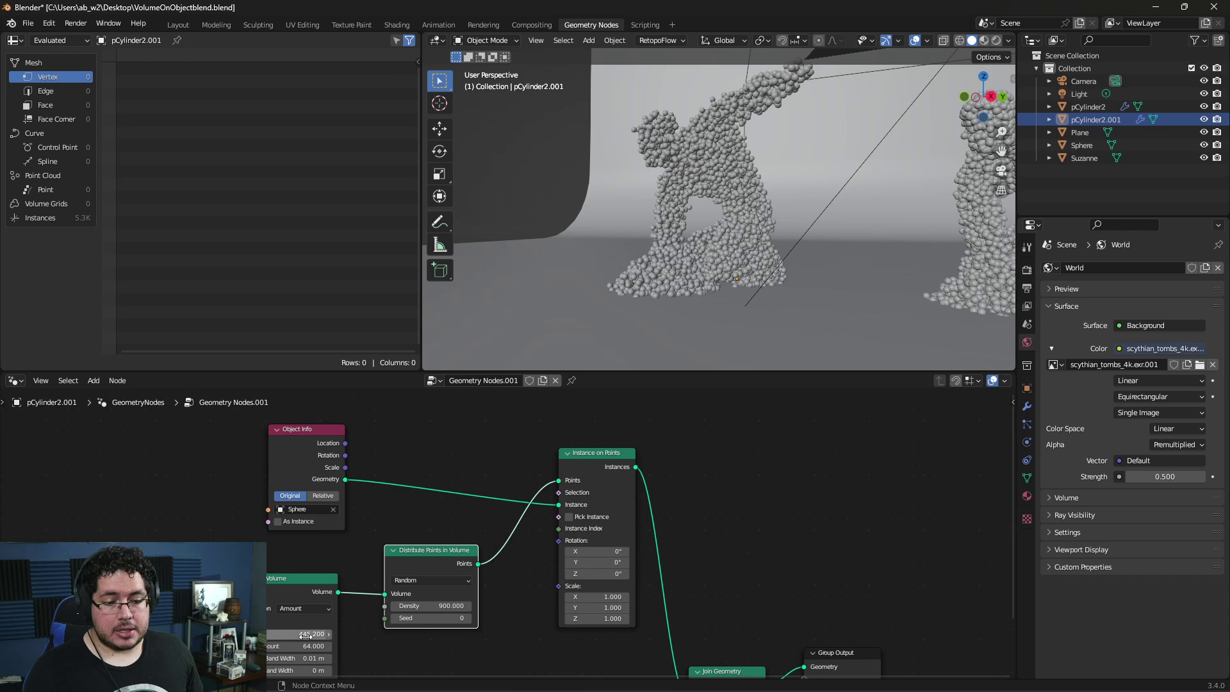
Raise the Mesh to Volume density to 453.4 and the Distribute Points in Volume density to 922.4, and inspect the spheres.
left_click_drag(305, 636, 309, 635)
left_click_drag(422, 607, 433, 607)
scroll(633, 232, "up", 5)
middle_click_drag(609, 253, 629, 225)
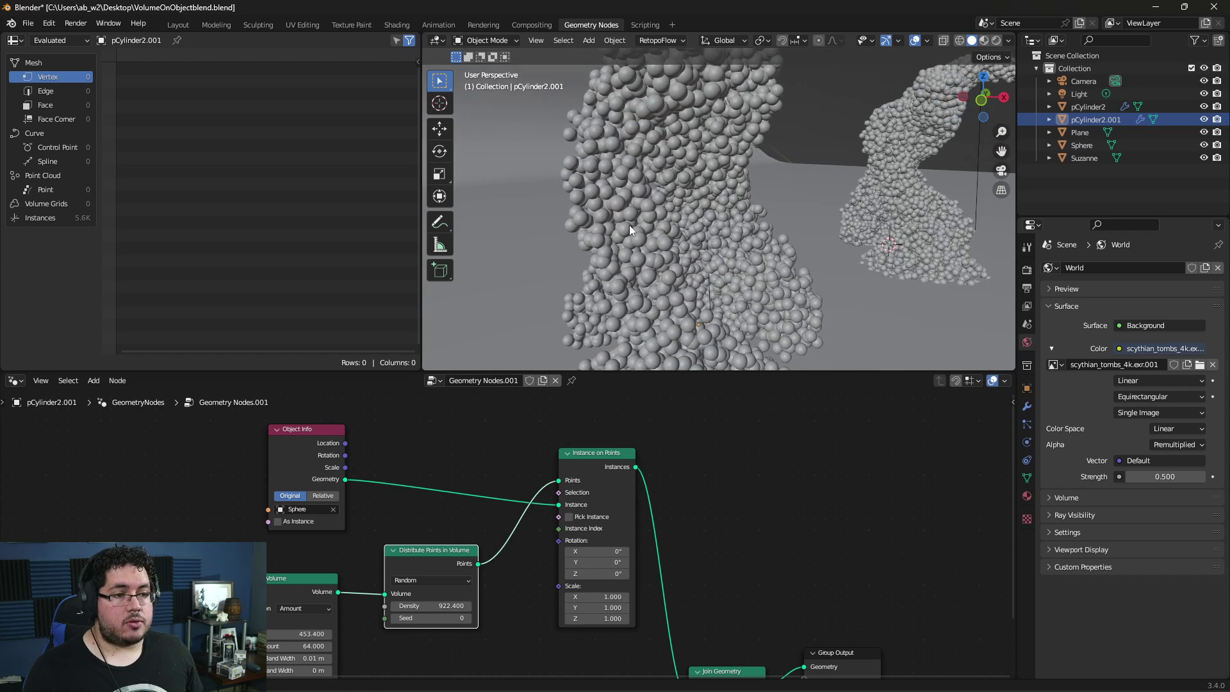
scroll(647, 269, "down", 4)
scroll(691, 479, "down", 2)
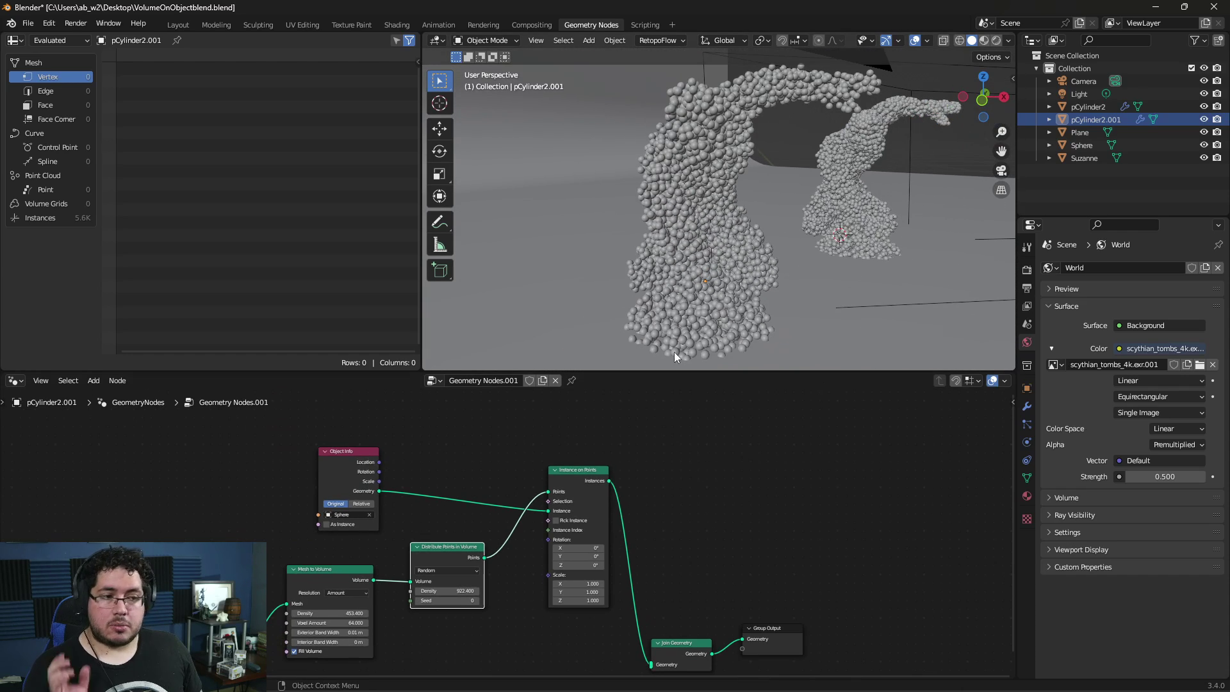
Delete the figure copy pCylinder2.001 and select the original pCylinder2 to bring up its finished node tree.
left_click(698, 141)
key("x")
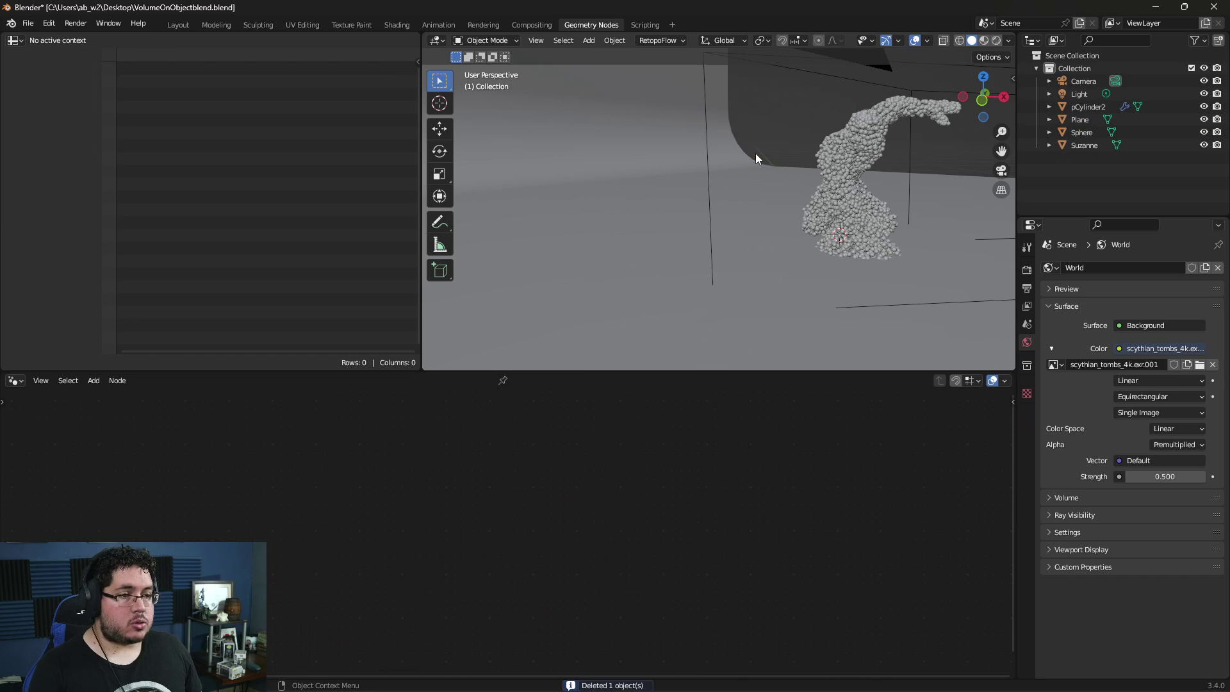
left_click(897, 153)
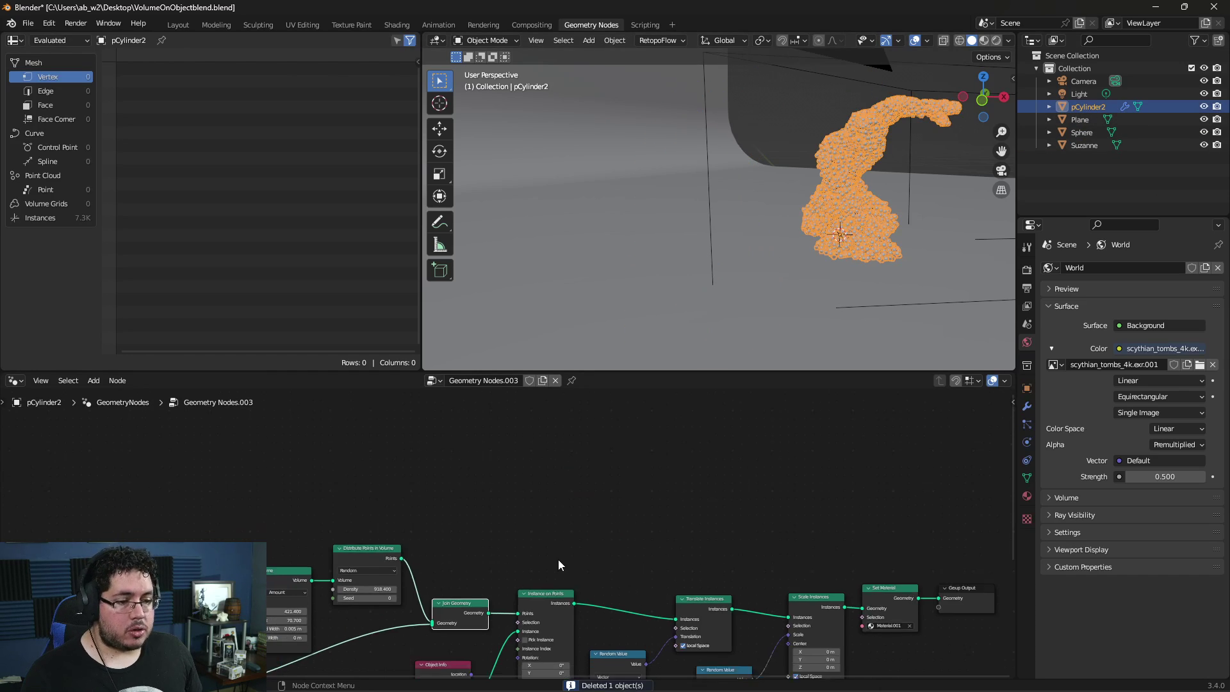
middle_click_drag(559, 559, 810, 546)
scroll(625, 445, "up", 3)
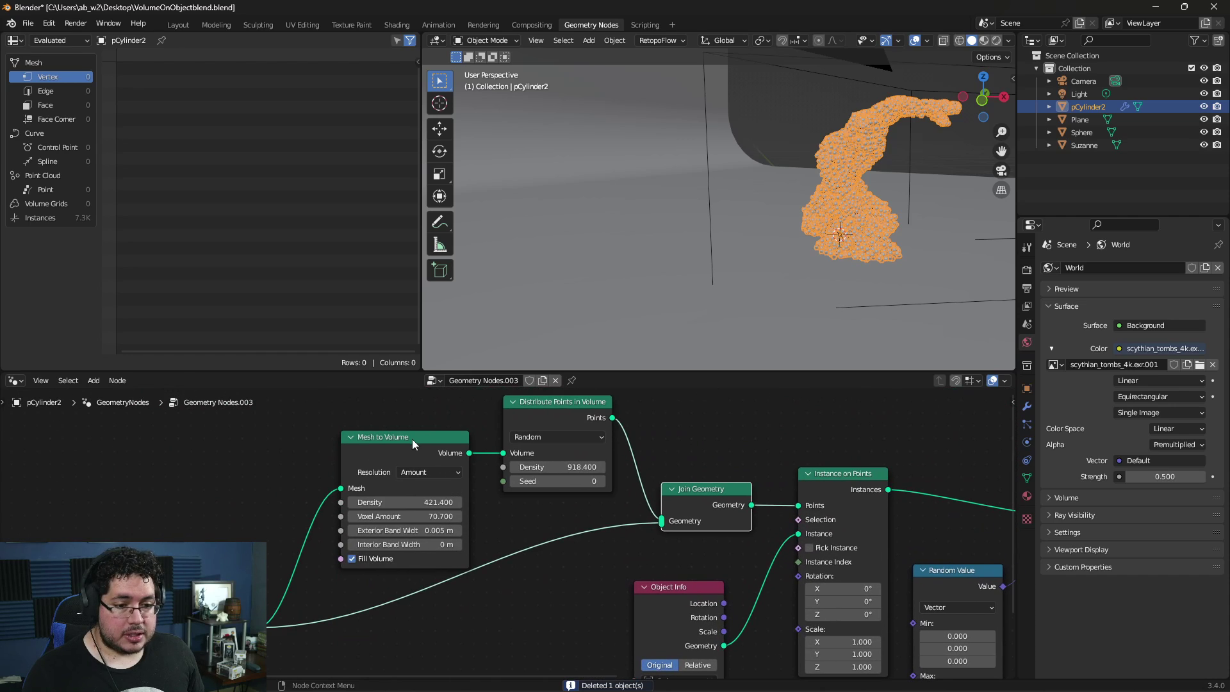
Reposition the Mesh to Volume, Distribute Points in Volume, Join Geometry, Instance on Points and Object Info nodes while reviewing the finished tree.
left_click_drag(412, 439, 389, 425)
left_click_drag(558, 414, 536, 424)
middle_click_drag(708, 500, 618, 493)
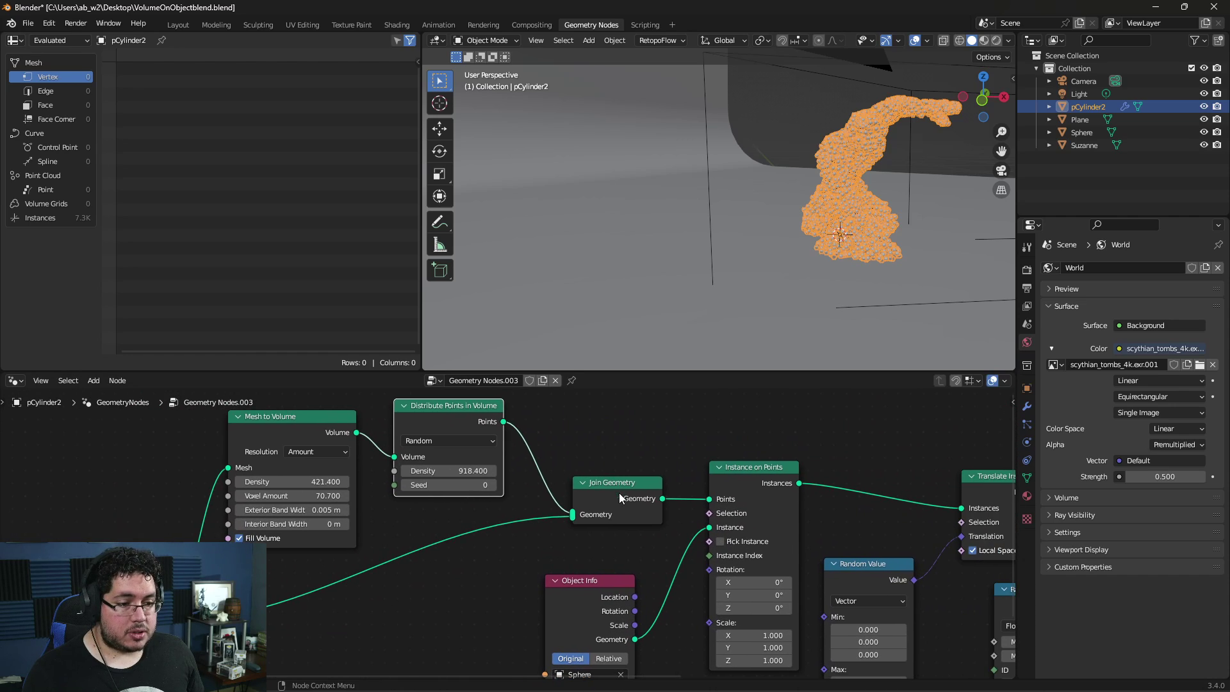
left_click_drag(619, 493, 576, 521)
middle_click_drag(484, 533, 405, 510)
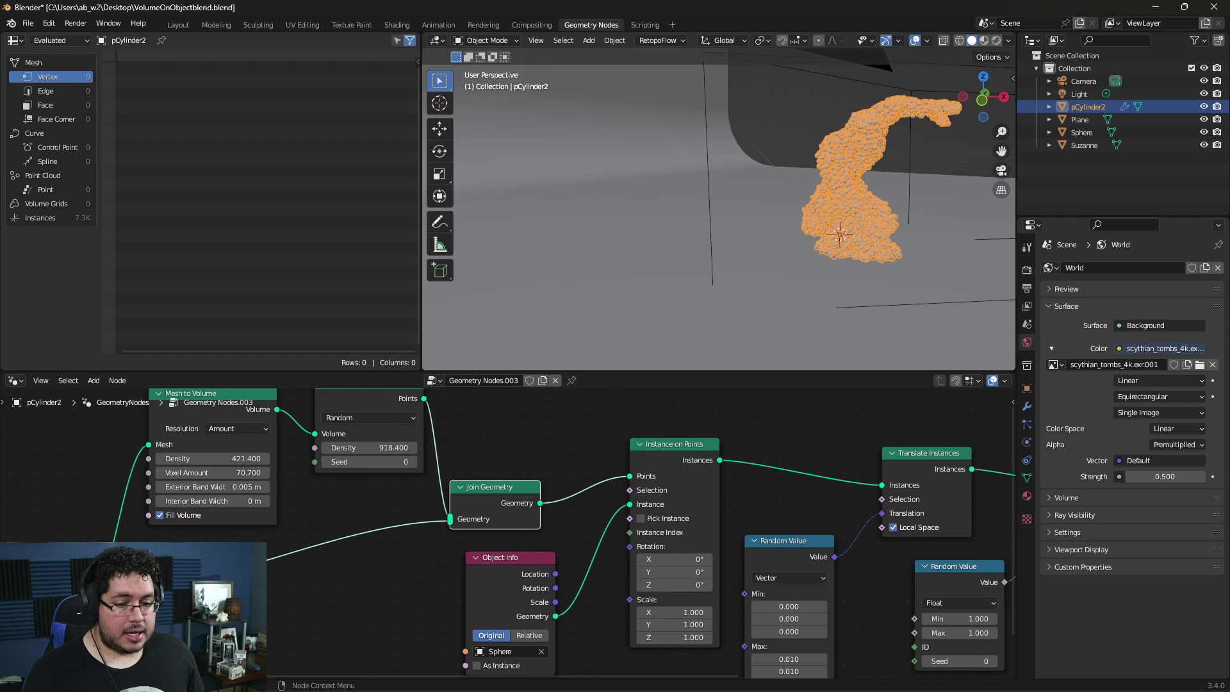
mouse_move(682, 443)
left_mouse_down()
mouse_move(651, 429)
mouse_move(660, 436)
left_mouse_up()
middle_click_drag(754, 421, 718, 417)
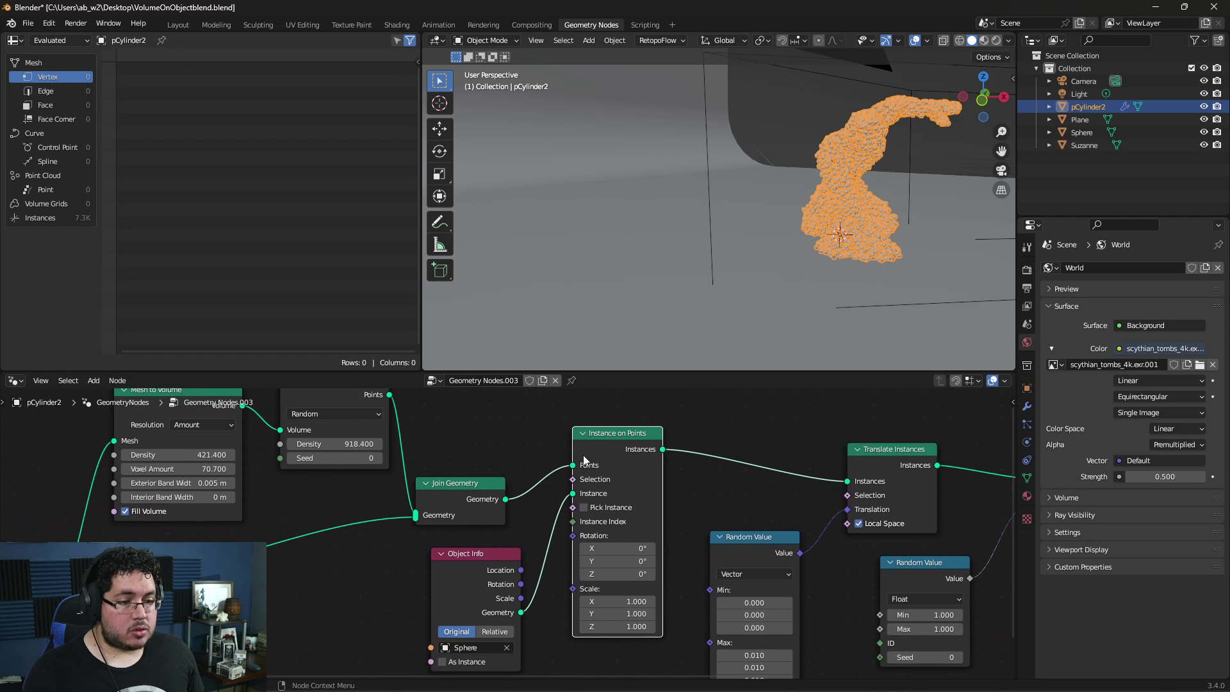
left_click_drag(492, 554, 447, 545)
Move the Translate Instances node and its vector Random Value node into a tidier arrangement beside Instance on Points.
middle_click_drag(689, 505, 553, 490)
scroll(577, 487, "down", 1)
middle_click_drag(655, 472, 515, 477)
left_click_drag(631, 444, 603, 432)
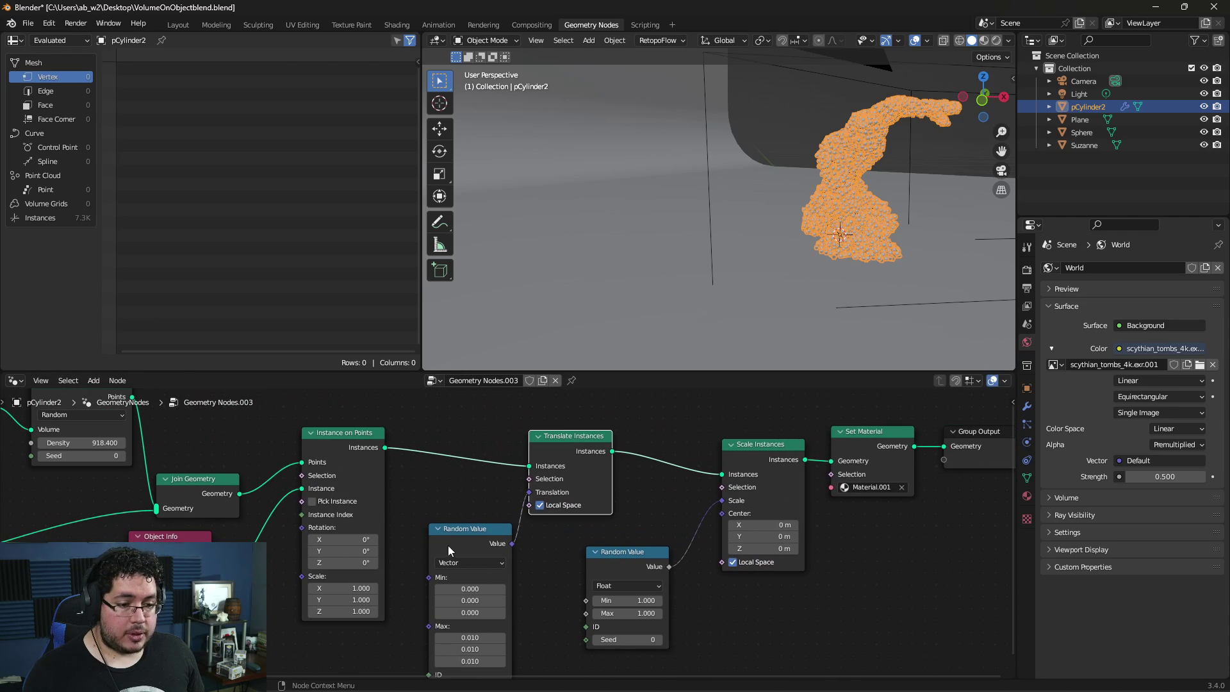
left_click_drag(465, 531, 454, 493)
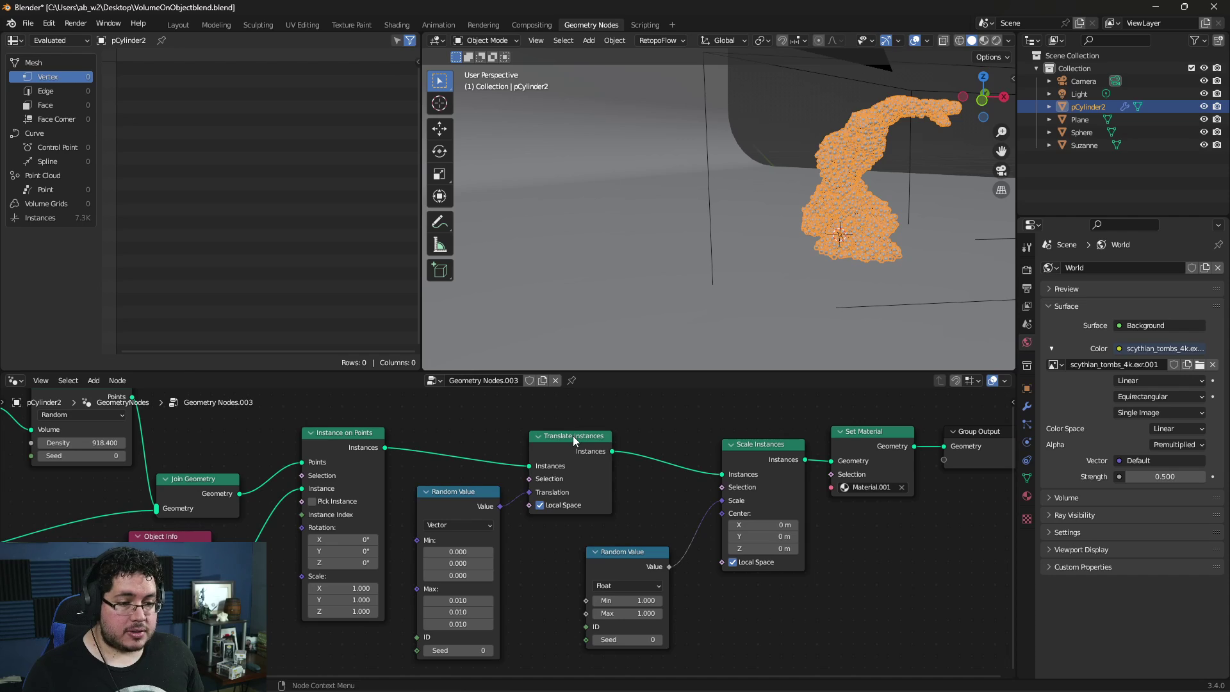
left_click_drag(572, 436, 566, 422)
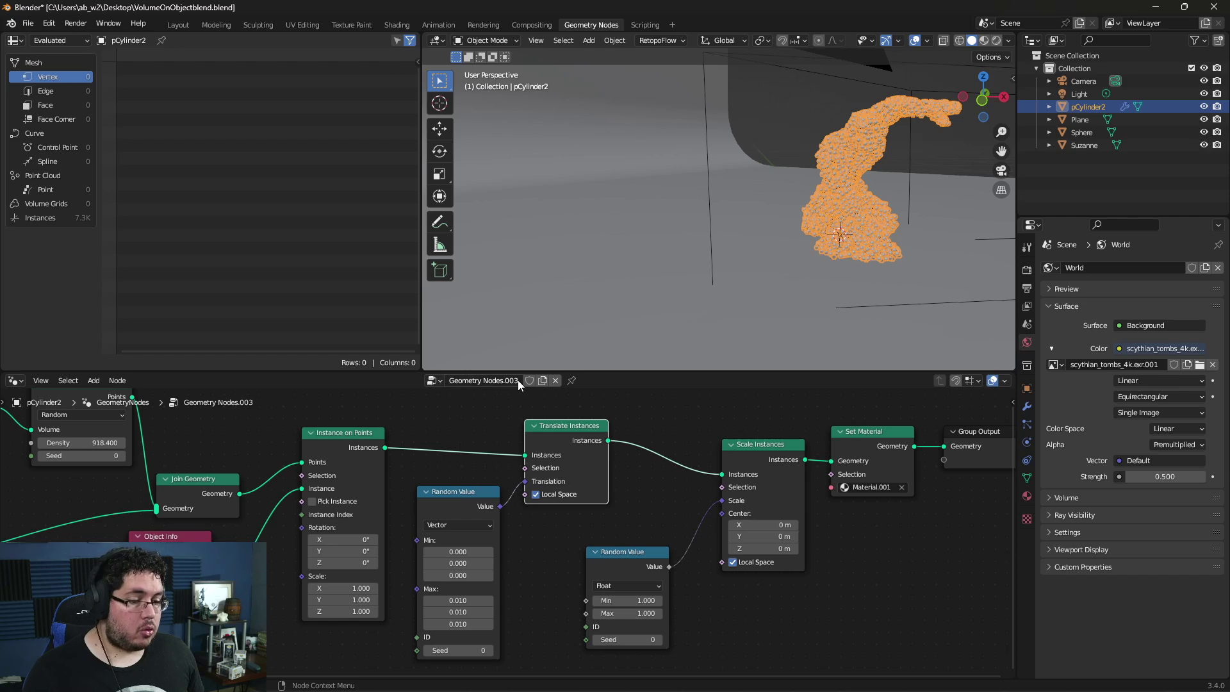
Disconnect the vector Random Value from the Translation input of Translate Instances and view the figure's spheres.
key("KP_Decimal")
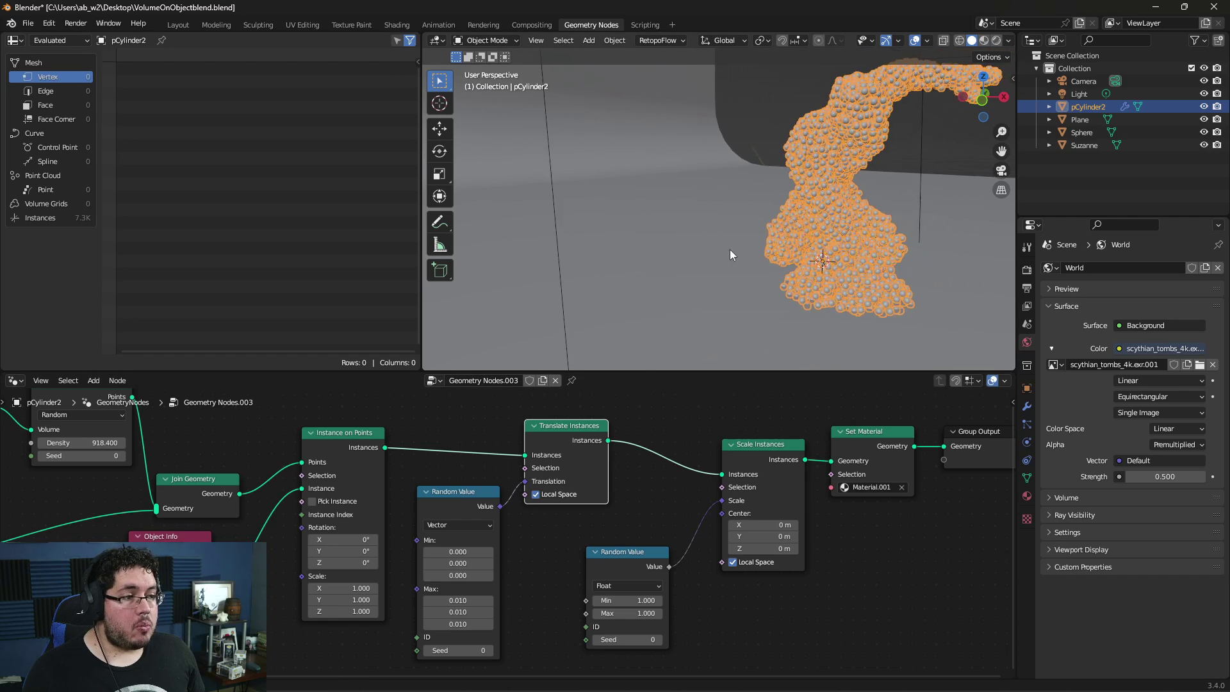
mouse_move(515, 491)
left_mouse_down()
mouse_move(514, 504)
mouse_move(501, 477)
left_mouse_up()
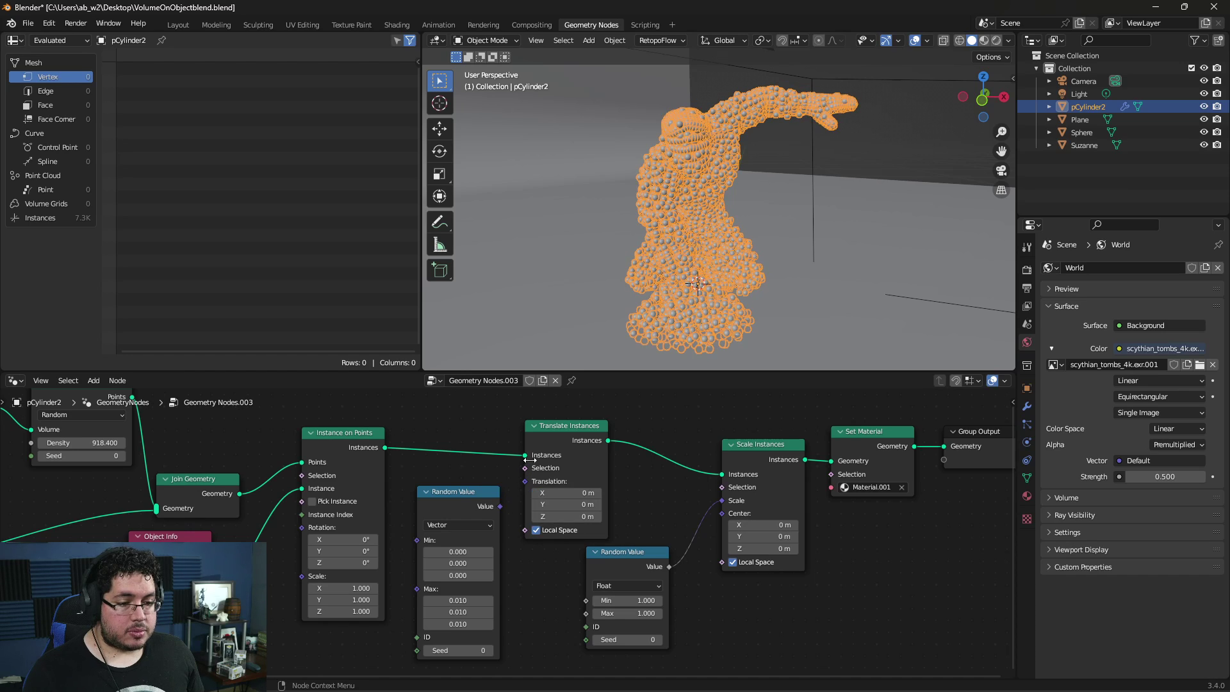
scroll(709, 237, "up", 2)
middle_click_drag(710, 236, 636, 225)
scroll(635, 226, "down", 2)
Take the selection highlight off the figure and examine the sphere arrangement on its head and torso up close.
left_click(641, 183)
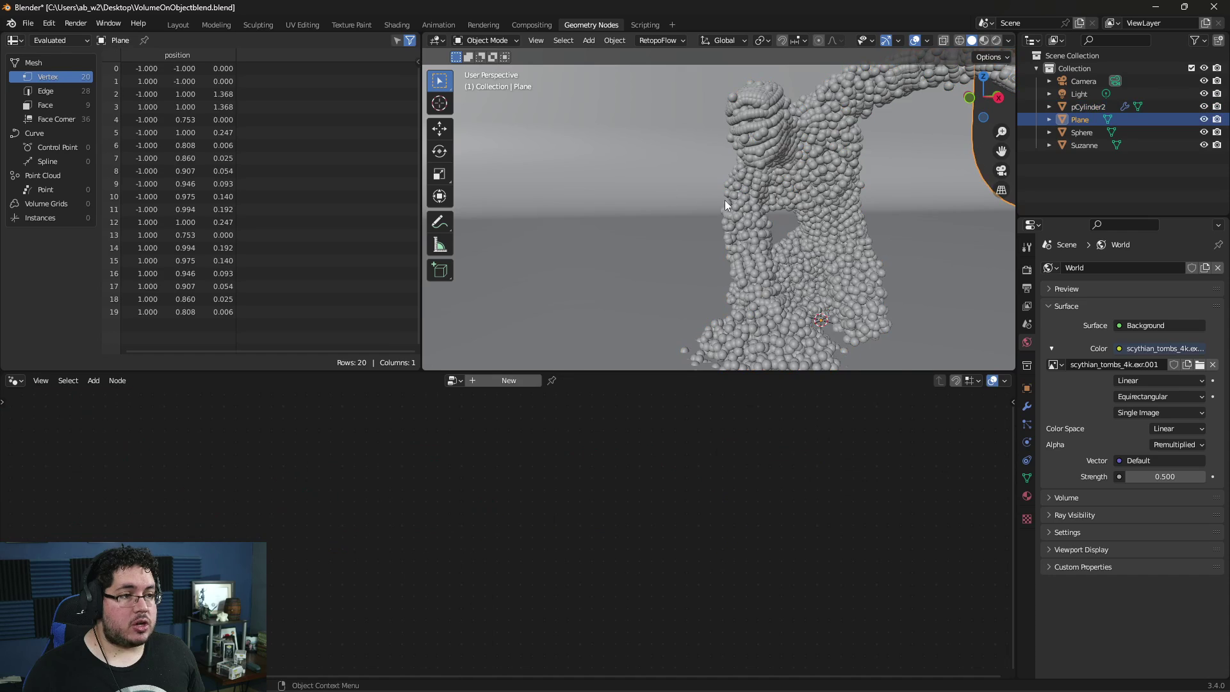
scroll(743, 200, "up", 3)
scroll(789, 197, "down", 4)
middle_click_drag(813, 193, 657, 202, "shift")
scroll(657, 203, "up", 4)
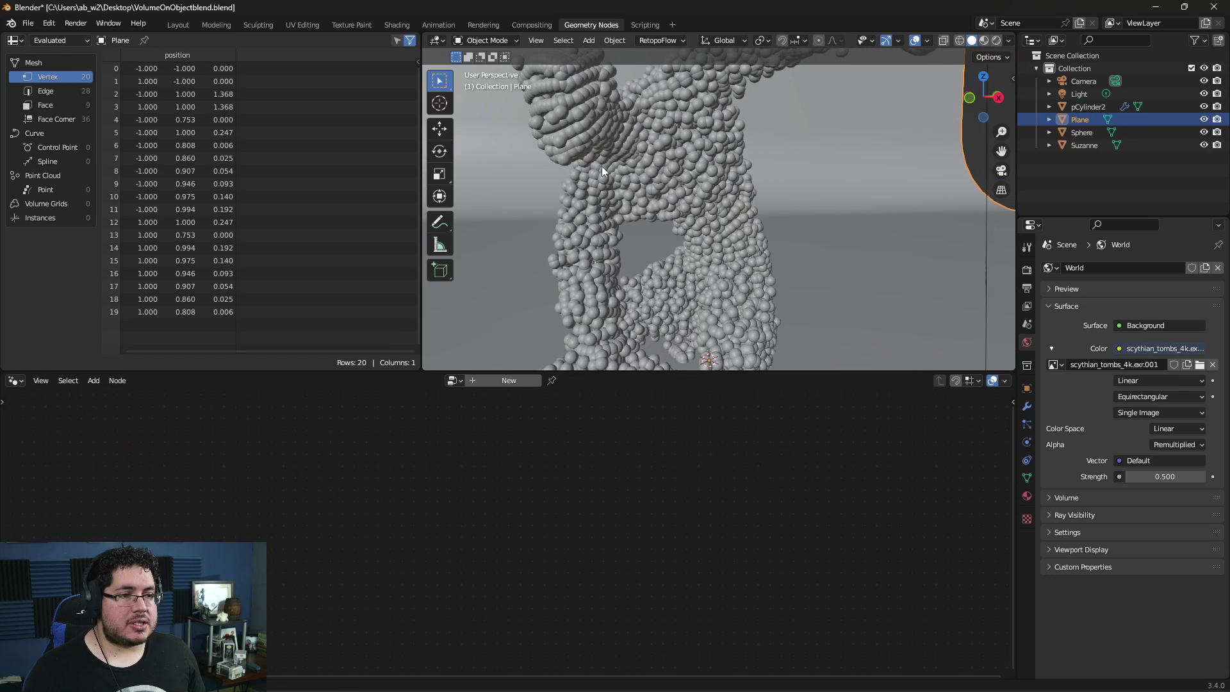
middle_click_drag(602, 166, 612, 224, "shift")
scroll(593, 144, "up", 2)
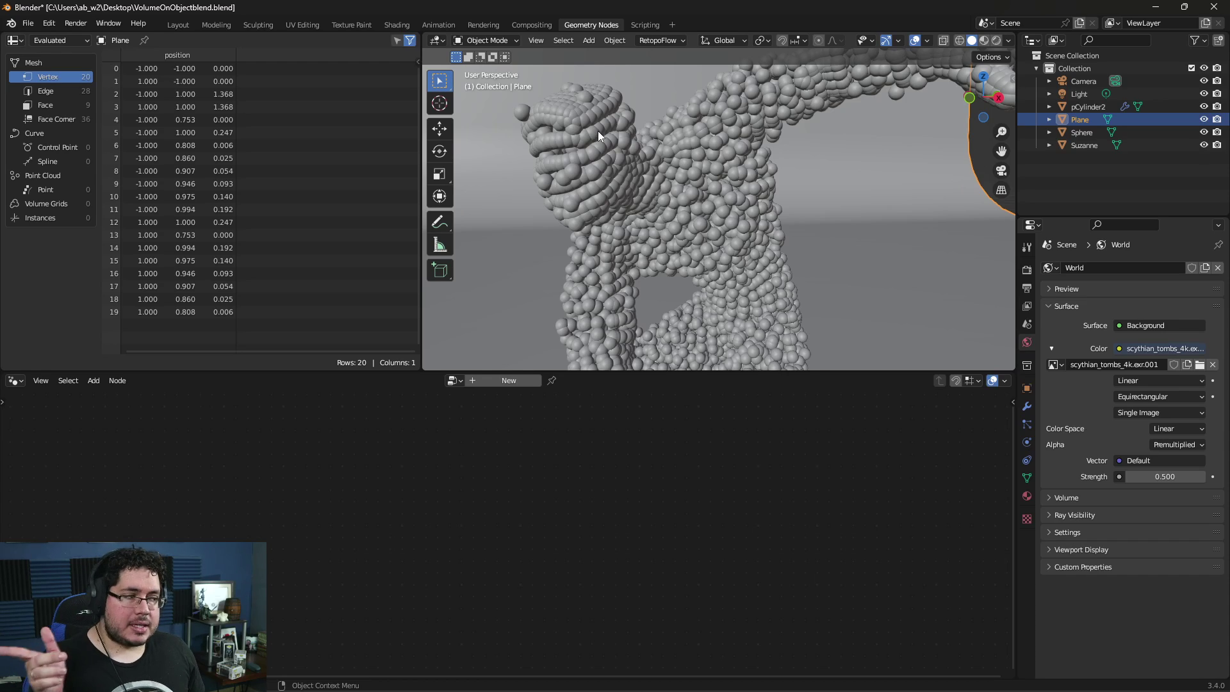
Reselect pCylinder2, reconnect the vector Random Value to Translate Instances' Translation input, and inspect the deselected figure.
left_click(598, 131)
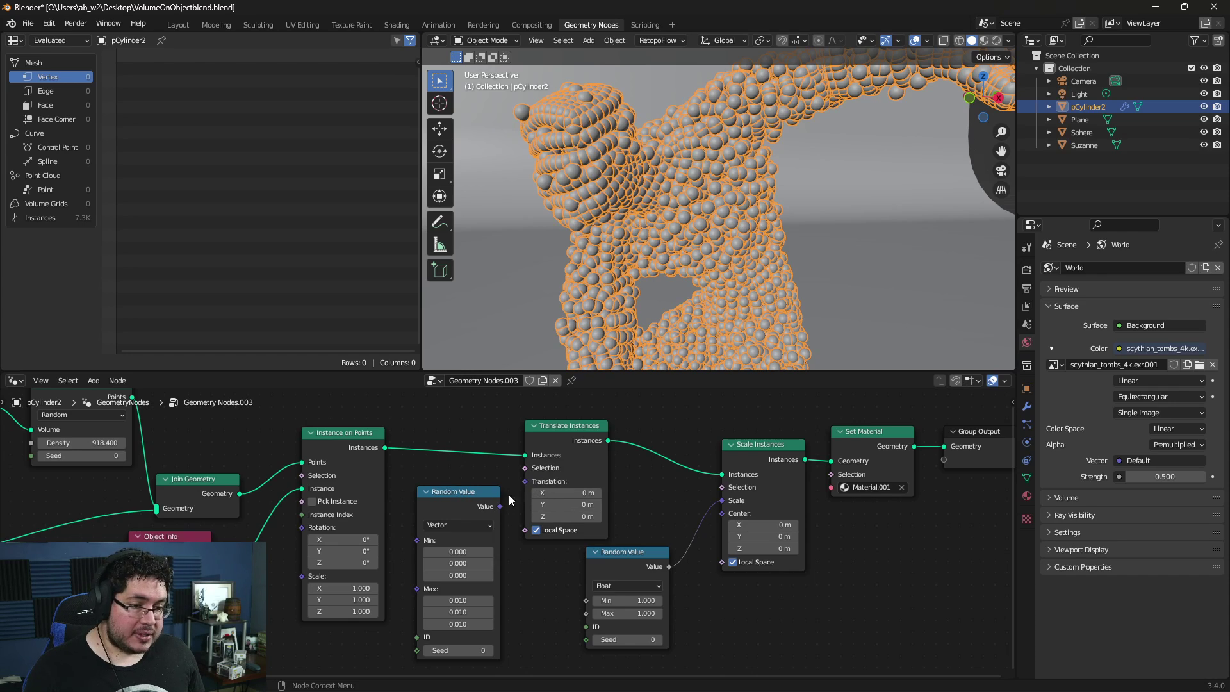
left_click_drag(498, 509, 523, 484)
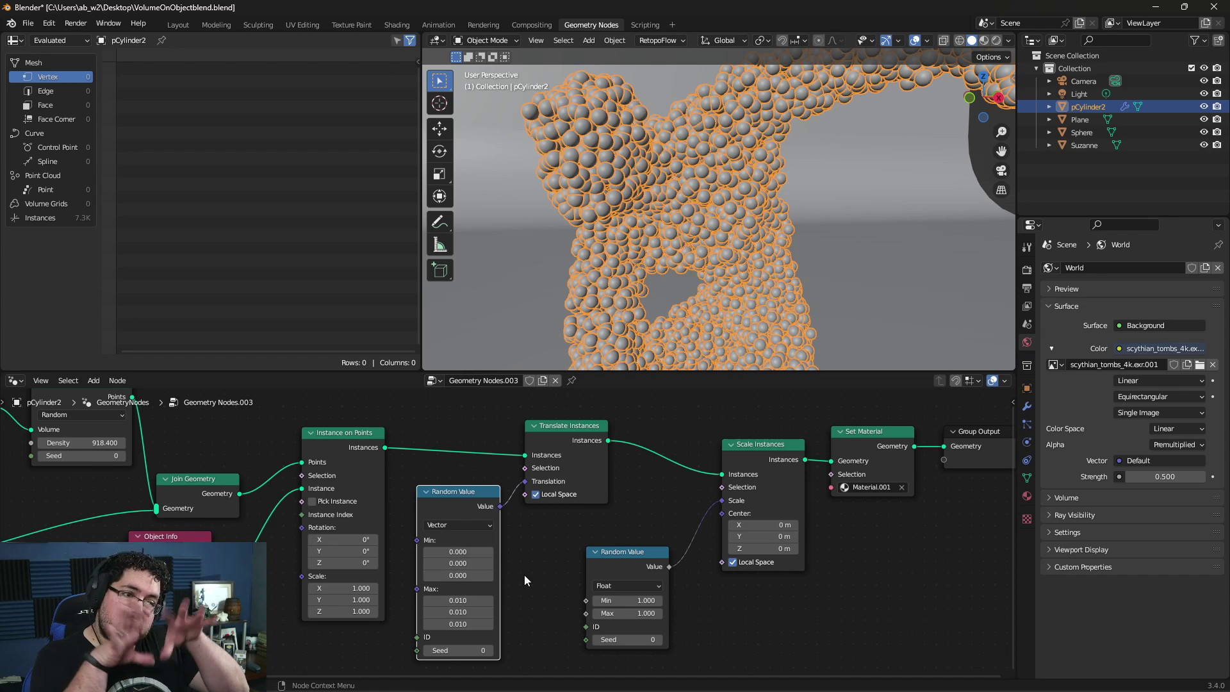
scroll(668, 225, "down", 3)
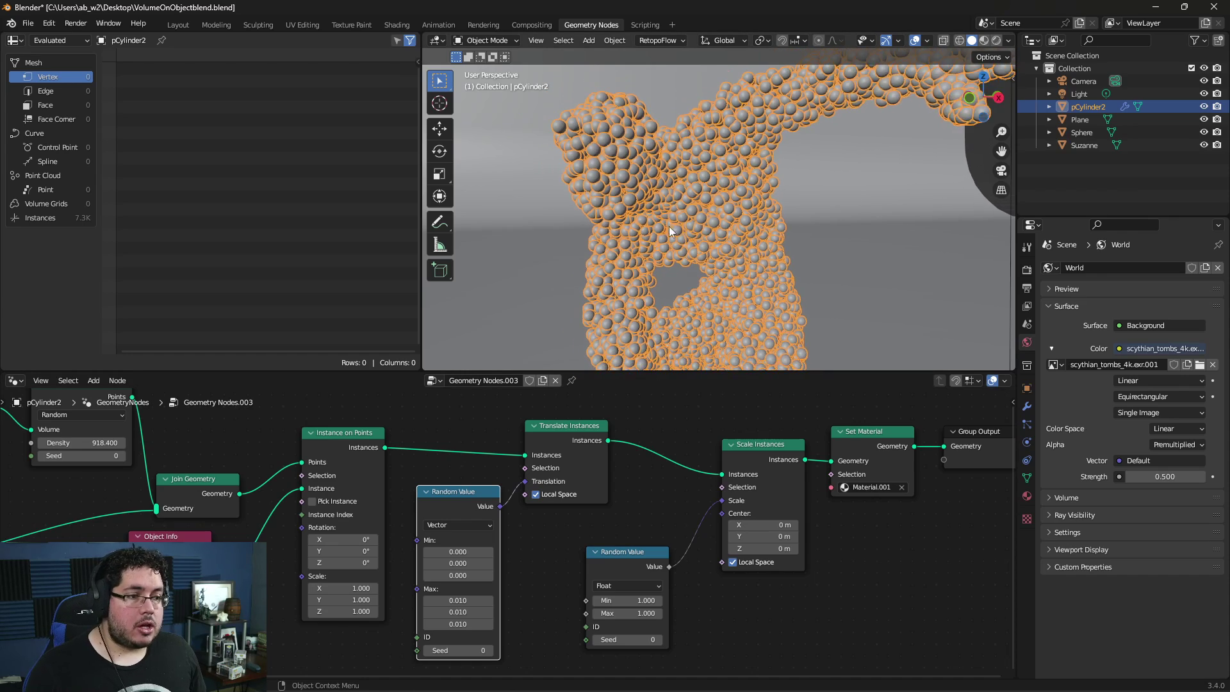
left_click(975, 152)
middle_click_drag(932, 177, 688, 187)
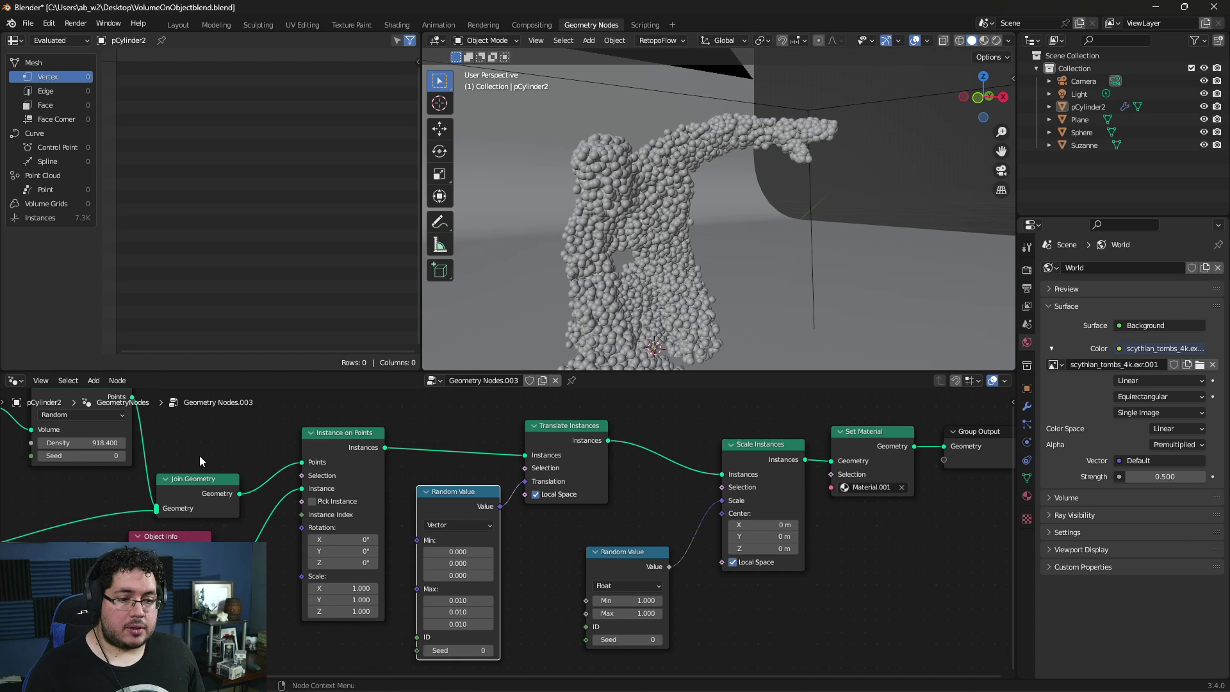
Lower the Distribute Points in Volume density to 385.5 and set the Mesh to Volume density to 50.
middle_click_drag(92, 440, 229, 474)
mouse_move(229, 474)
left_mouse_down()
mouse_move(199, 476)
mouse_move(246, 474)
mouse_move(231, 476)
left_mouse_up()
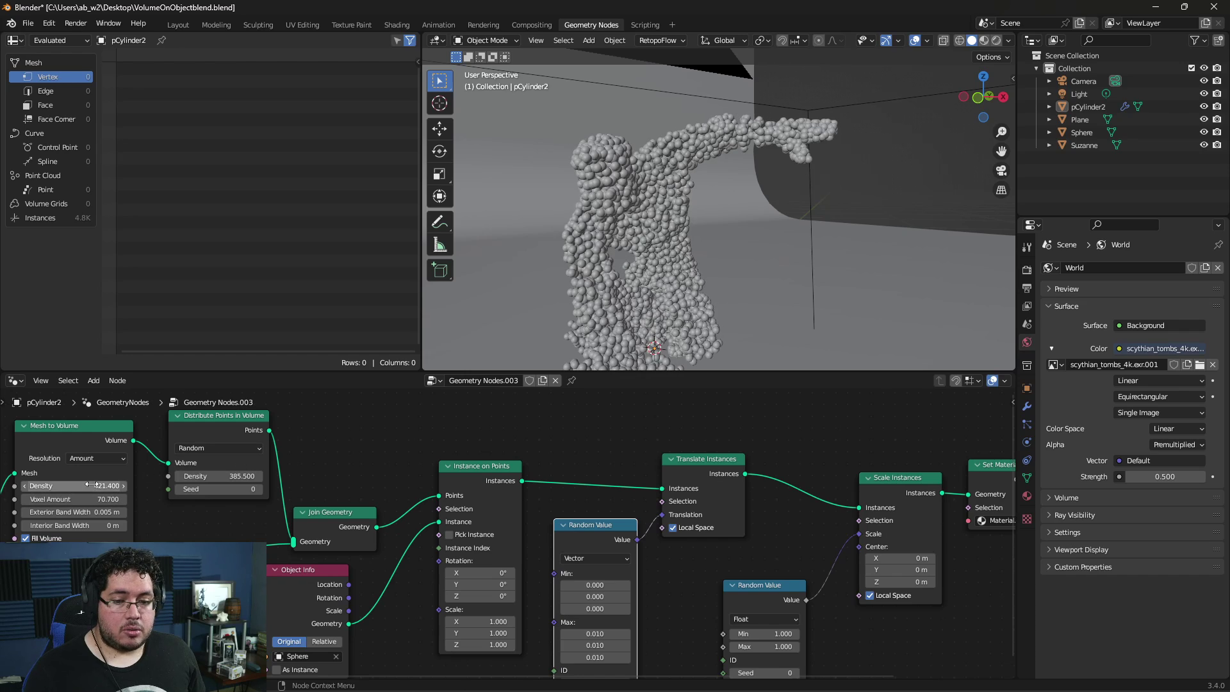
mouse_move(103, 485)
left_mouse_down()
mouse_move(80, 485)
mouse_move(116, 482)
left_mouse_up()
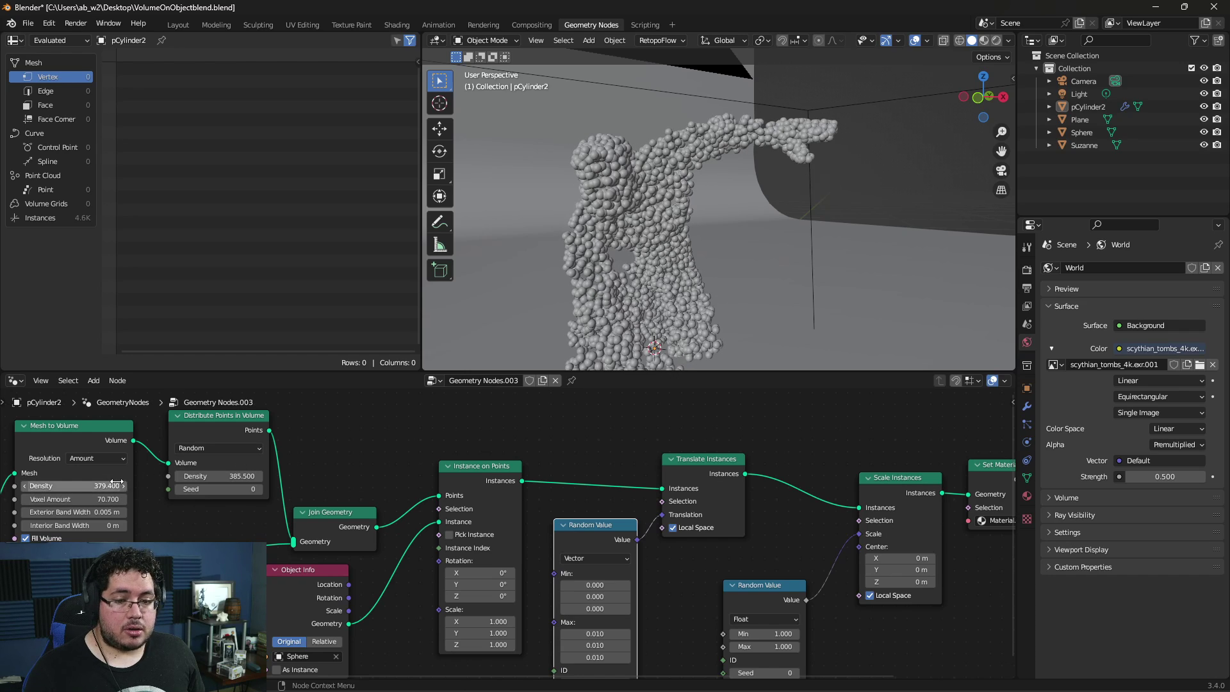
type("50")
key("Return")
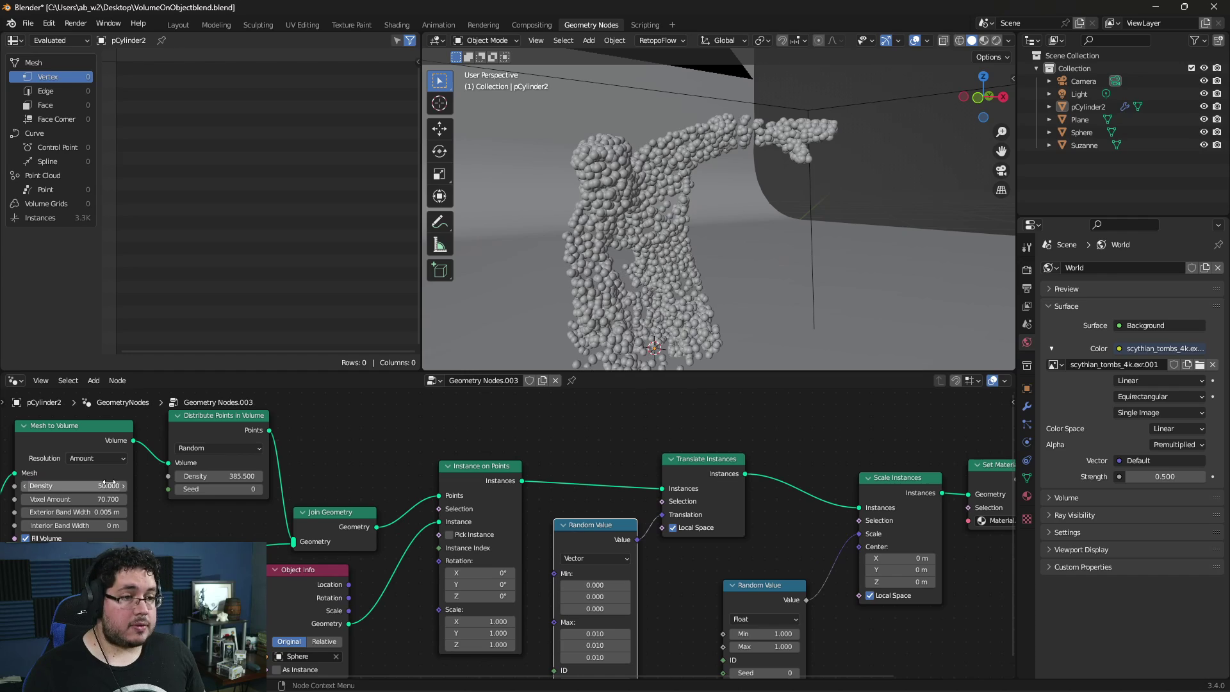
Try Distribute Points in Volume densities of 321.6, 50 and 1 on the figure.
middle_click_drag(701, 305, 627, 259)
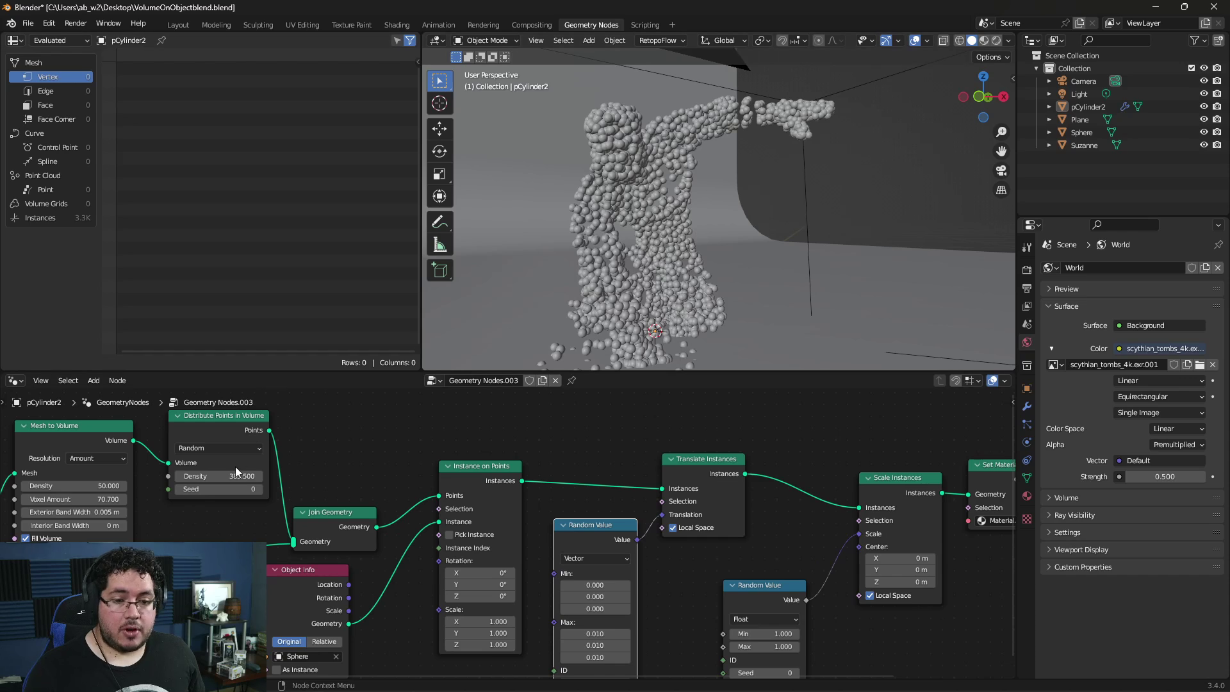
left_click_drag(239, 476, 205, 476)
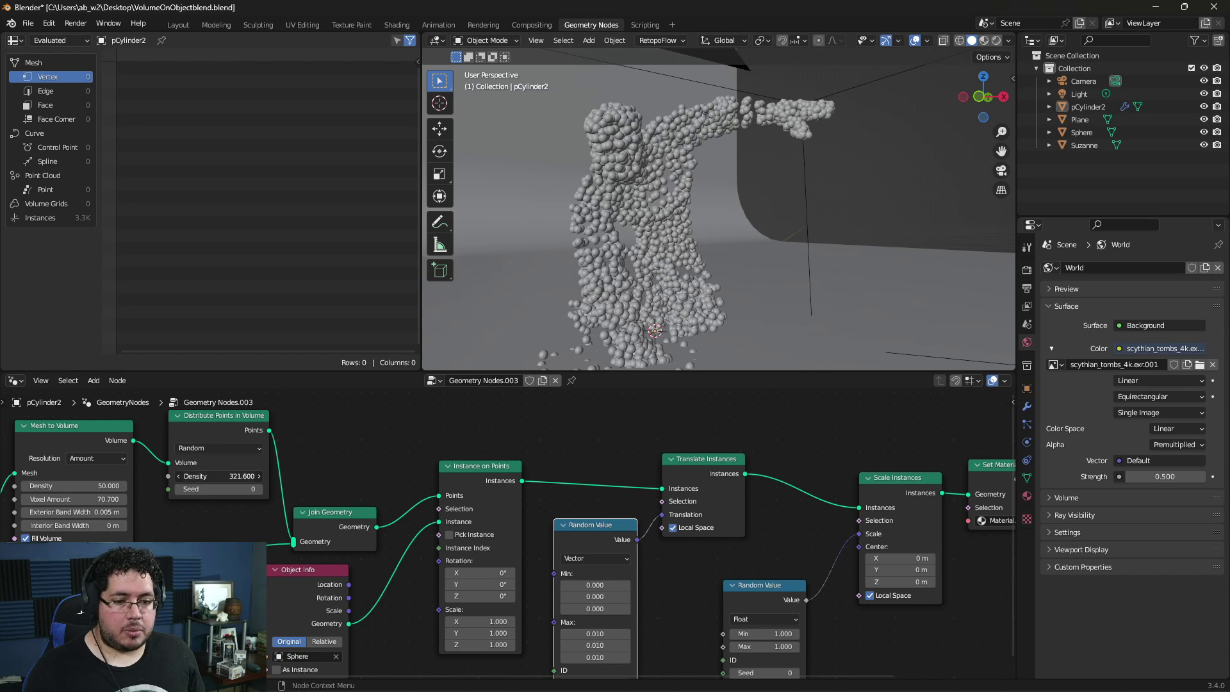
left_click(244, 476)
type("50")
key("Return")
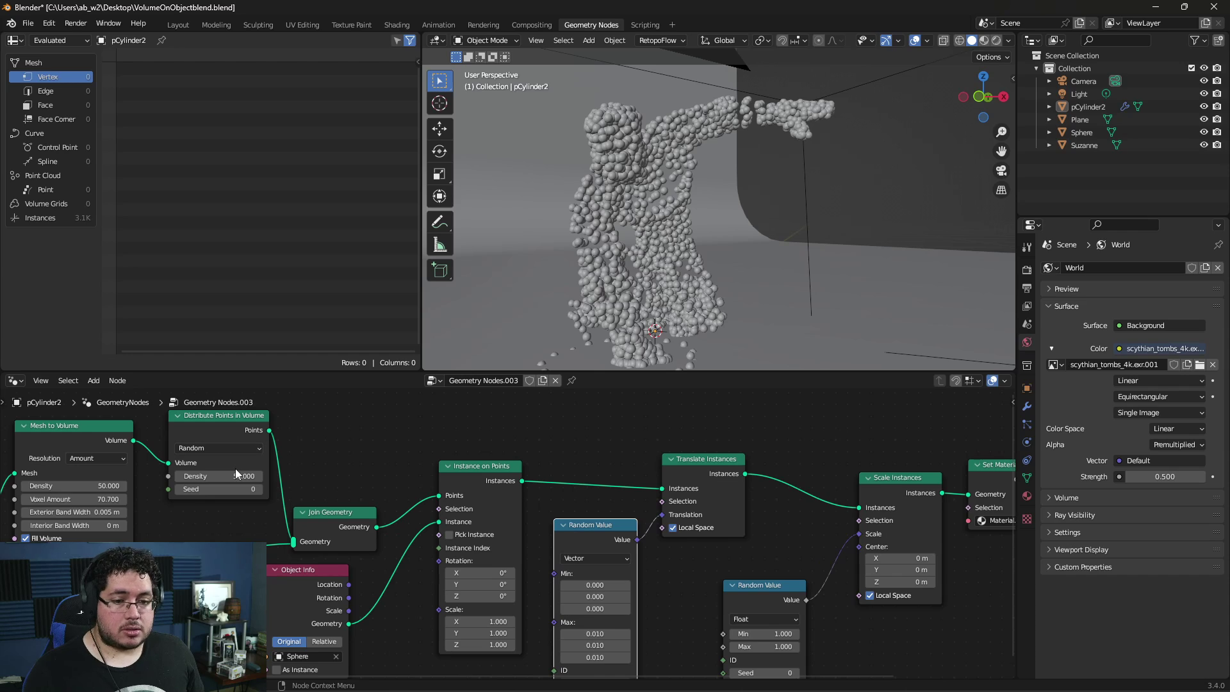
left_click(243, 475)
type("1")
key("Return")
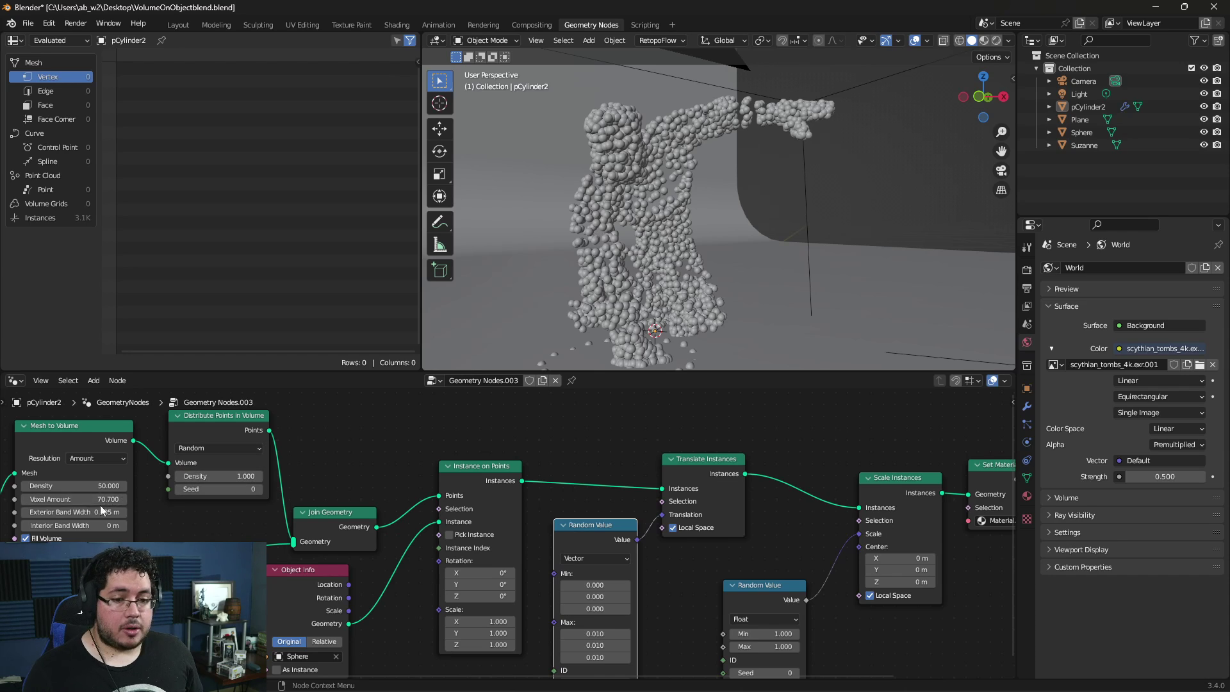
Lower the Mesh to Volume density to 29.2 and disconnect the second, non-volume points link from Join Geometry.
mouse_move(96, 485)
left_mouse_down()
mouse_move(76, 485)
mouse_move(105, 485)
left_mouse_up()
scroll(363, 468, "down", 3)
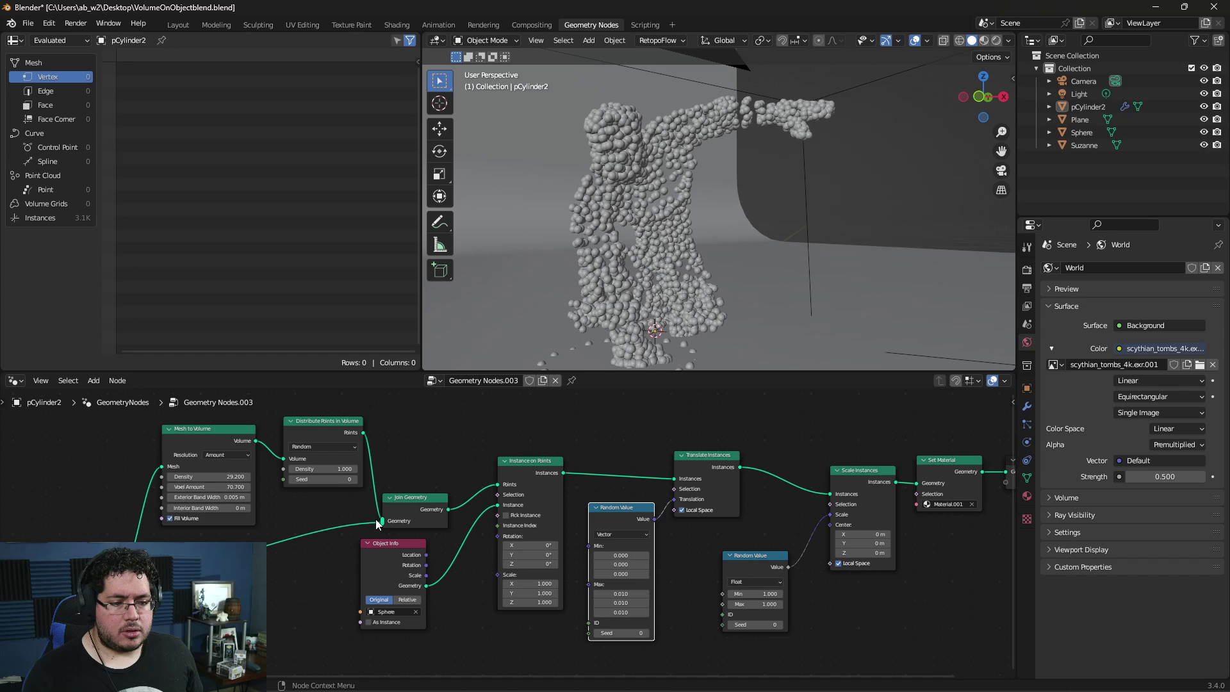
left_click_drag(378, 522, 343, 524)
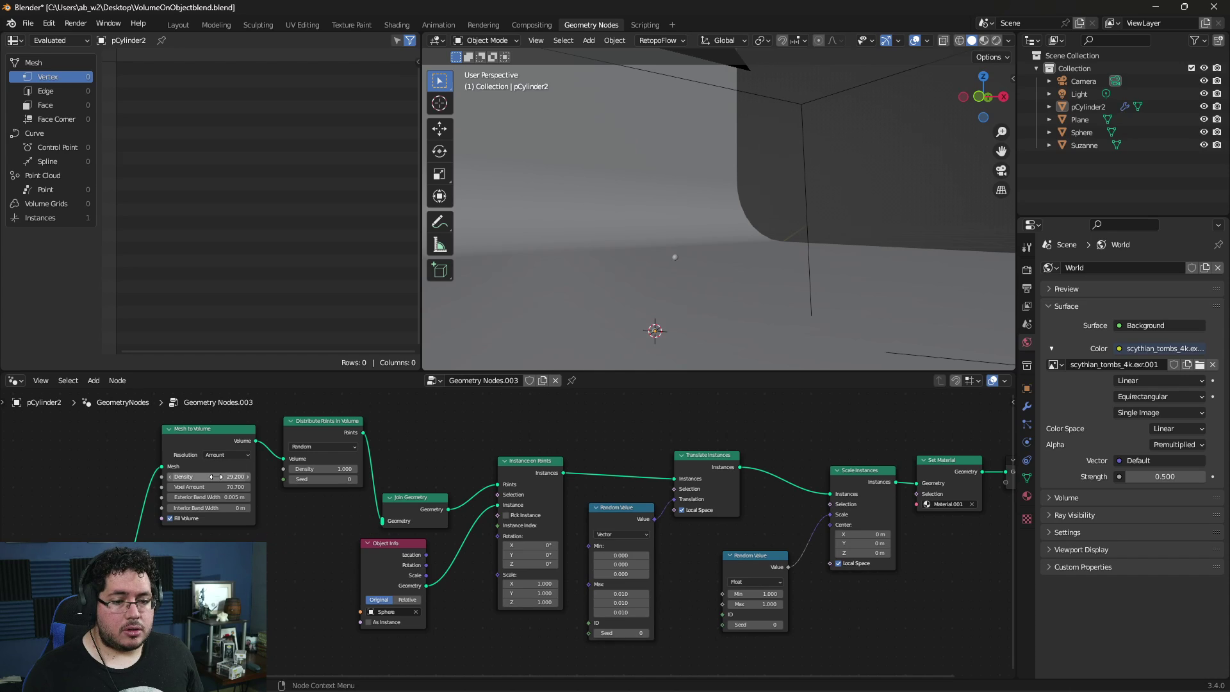
Raise the Mesh to Volume density past 194 and the Distribute Points in Volume density through 240.5 to 513.8.
left_click_drag(216, 477, 247, 476)
mouse_move(337, 469)
left_mouse_down()
mouse_move(363, 469)
mouse_move(329, 455)
left_mouse_up()
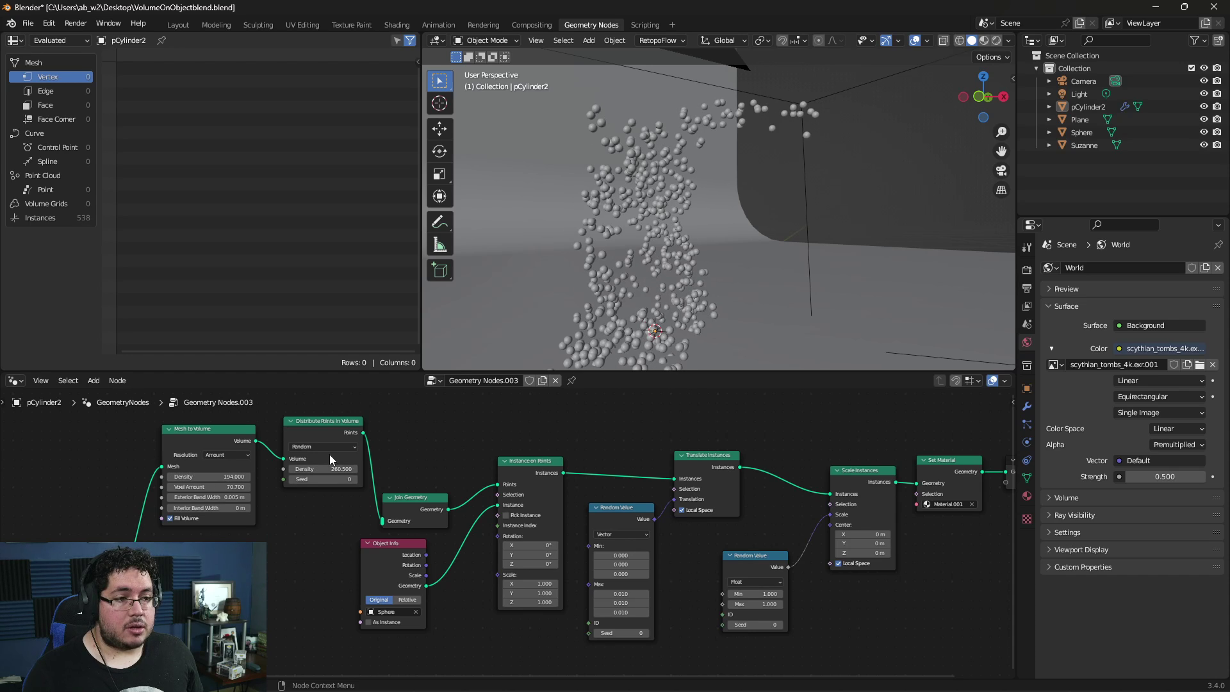
left_click_drag(217, 477, 242, 459)
mouse_move(318, 469)
left_mouse_down()
mouse_move(337, 469)
mouse_move(319, 436)
mouse_move(330, 468)
mouse_move(343, 469)
left_mouse_up()
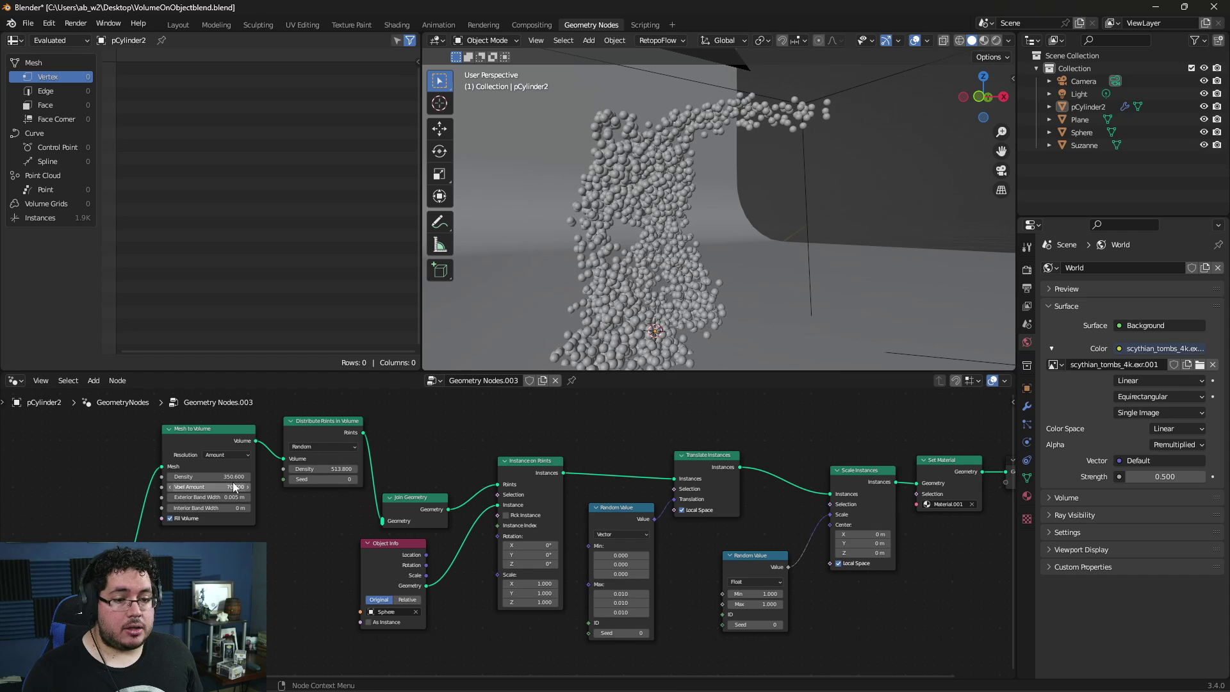
Raise the Distribute Points in Volume density to 1371.7 and the Mesh to Volume density to 654.4, checking the figure's fill.
left_click_drag(218, 477, 249, 476)
middle_click_drag(930, 164, 775, 174)
left_click_drag(328, 469, 340, 469)
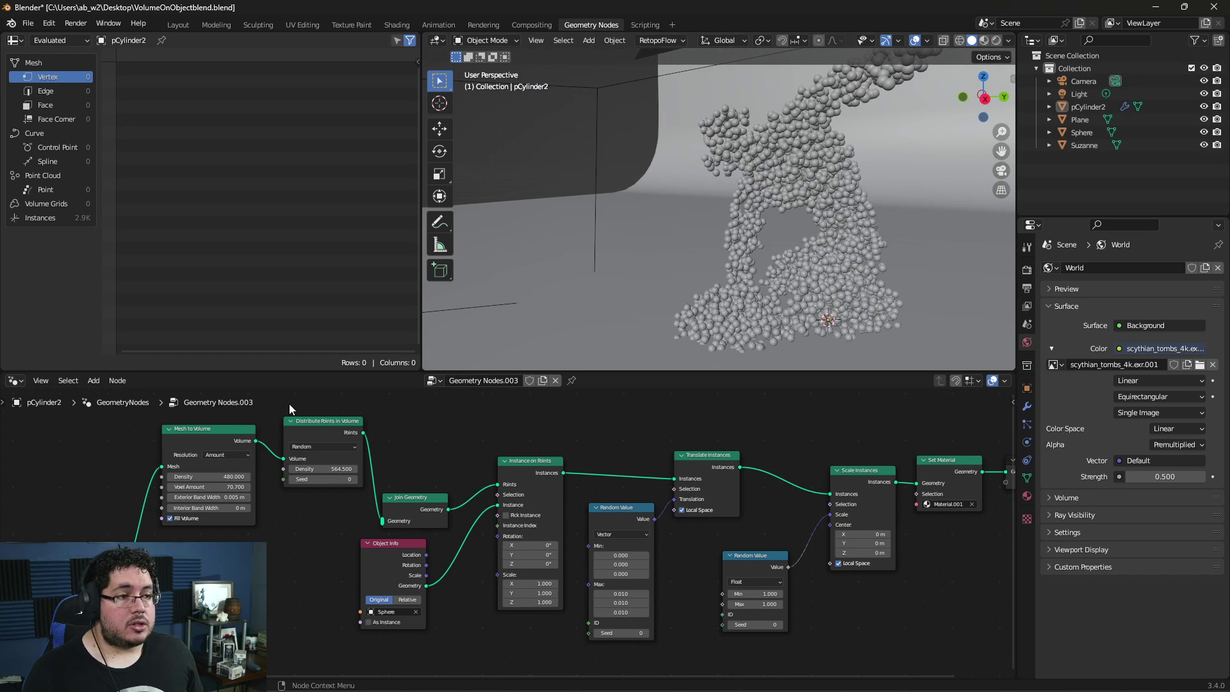
middle_click_drag(884, 221, 743, 252)
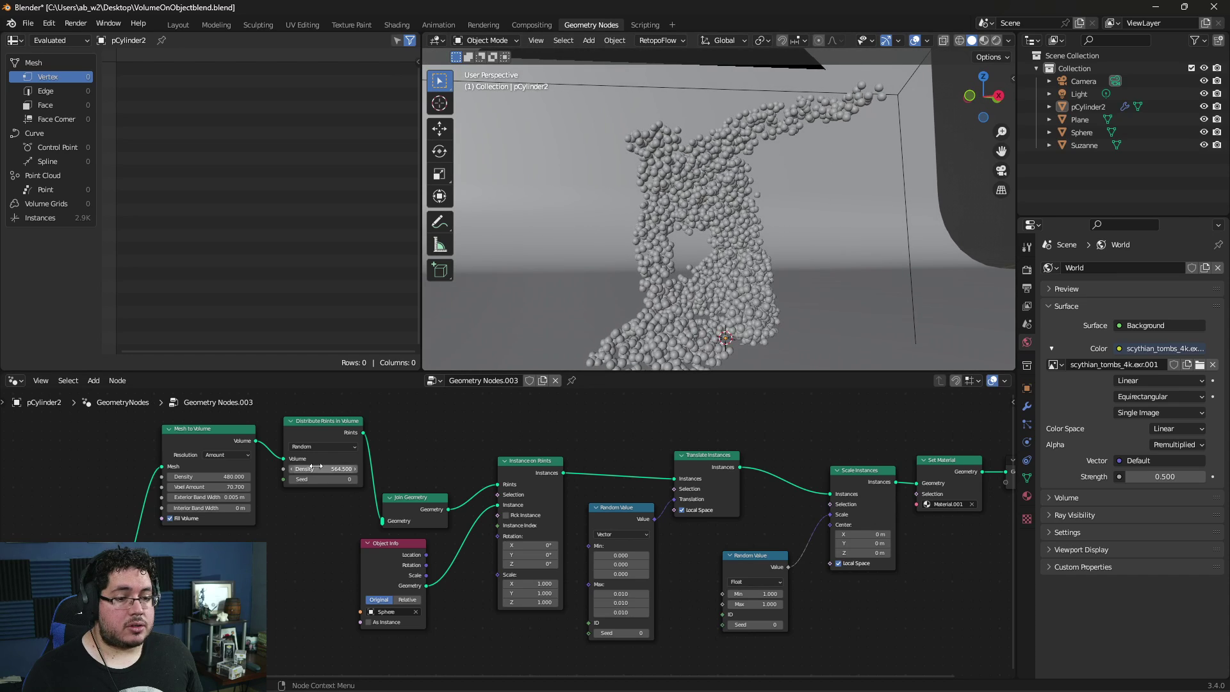
mouse_move(323, 469)
left_mouse_down()
mouse_move(390, 469)
mouse_move(331, 462)
left_mouse_up()
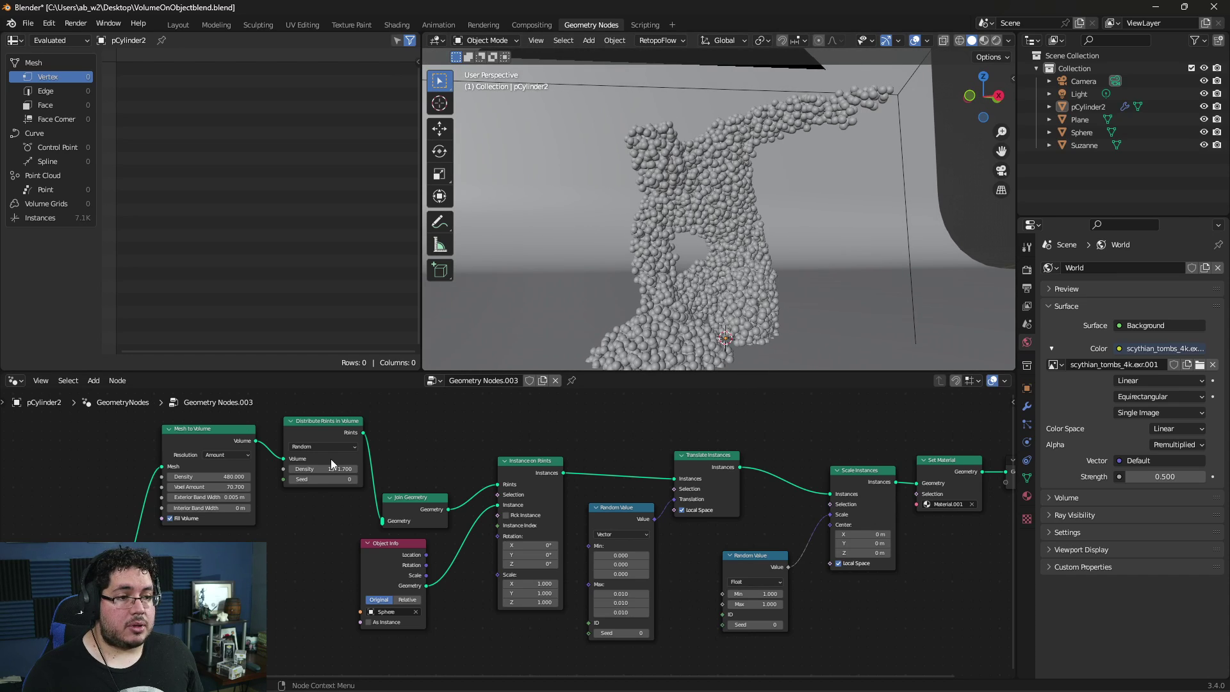
left_click_drag(192, 477, 230, 476)
mouse_move(616, 287)
middle_mouse_down()
mouse_move(733, 276)
mouse_move(713, 280)
mouse_move(797, 304)
mouse_move(774, 281)
middle_mouse_up()
middle_click_drag(773, 420, 740, 397)
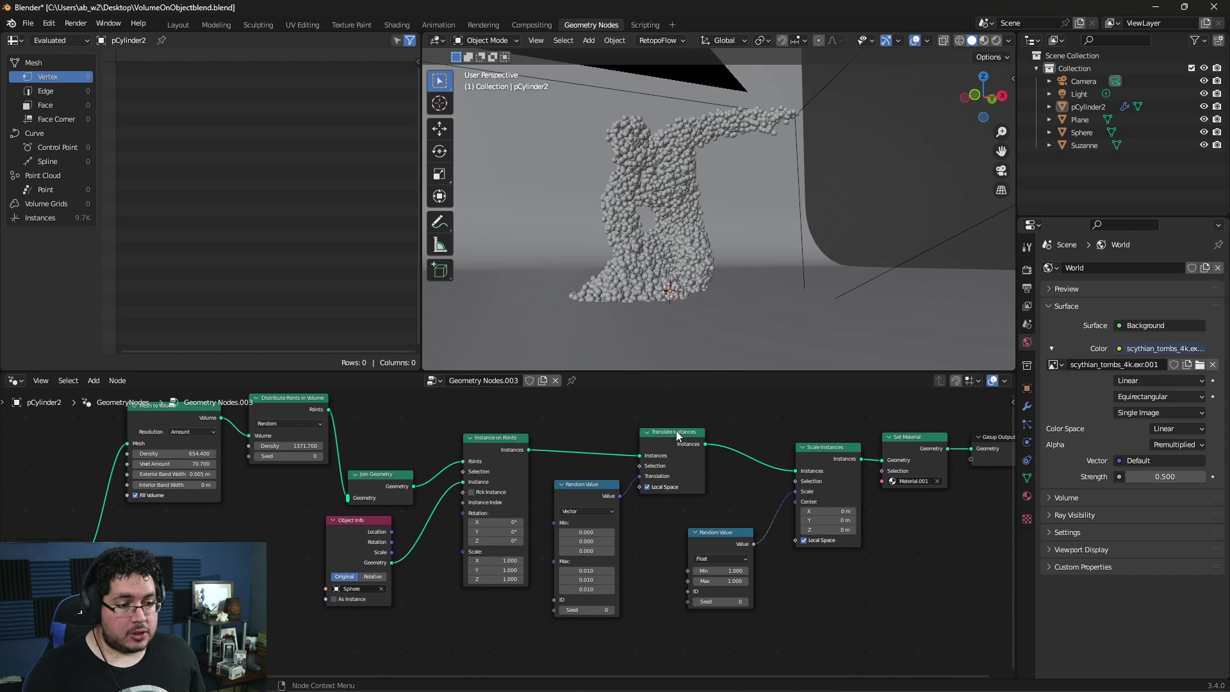
Tidy the node layout by repositioning the vector Random Value, Scale Instances and float Random Value nodes.
left_click(675, 430)
scroll(624, 481, "up", 1)
scroll(623, 482, "up", 2)
left_click_drag(605, 474, 594, 477)
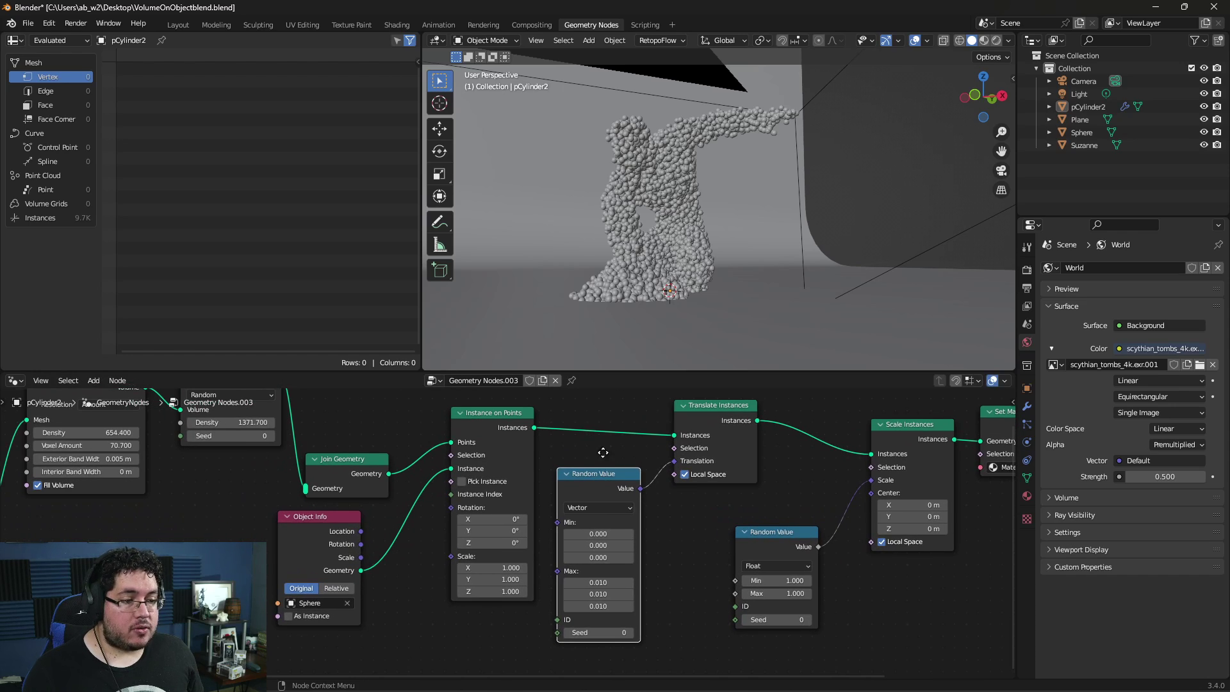
middle_click_drag(604, 452, 506, 460)
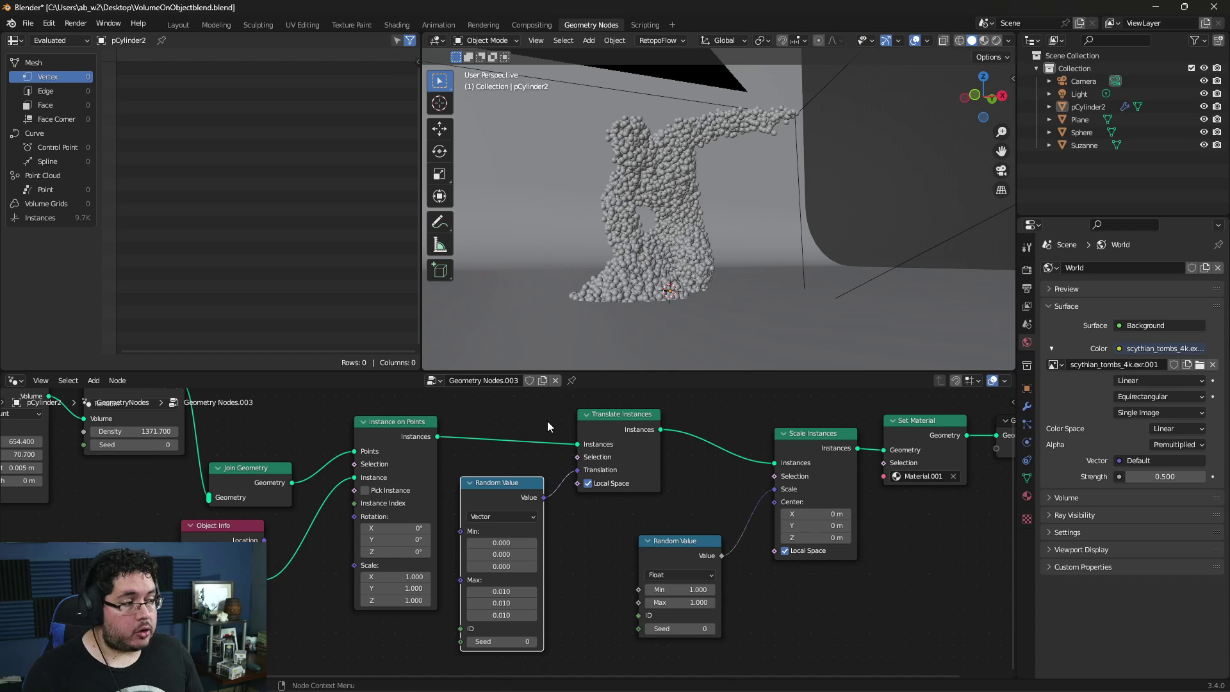
middle_click_drag(726, 464, 670, 462)
left_click_drag(772, 430, 731, 451)
middle_click_drag(697, 455, 641, 427)
left_click_drag(641, 426, 640, 424)
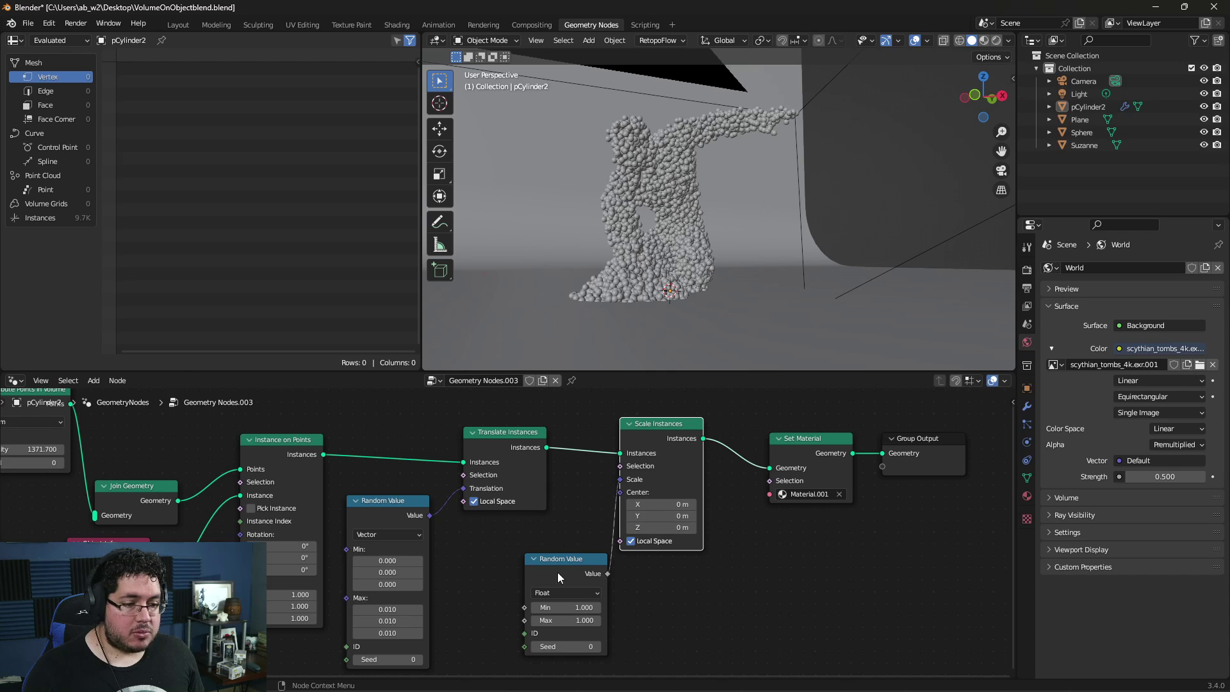
left_click_drag(557, 572, 542, 553)
Set the float Random Value feeding Scale Instances to a minimum of 0.5 and a maximum of 1.2.
left_click(577, 602)
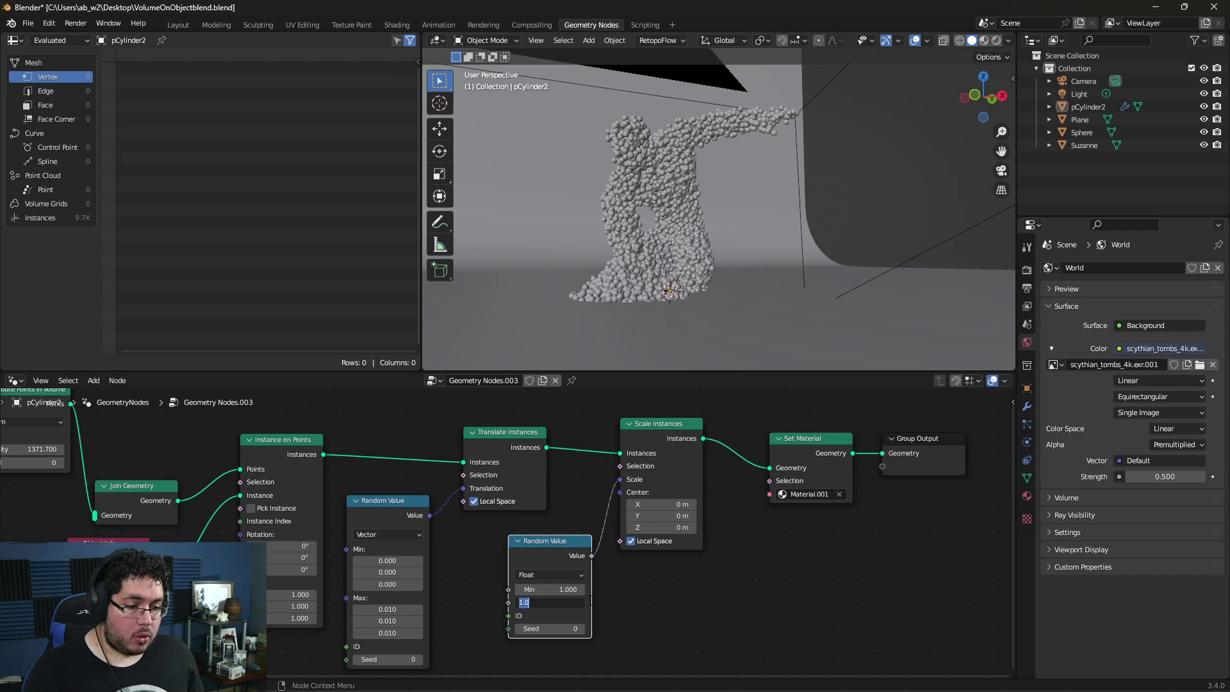
type("1.2")
key("Return")
scroll(689, 196, "up", 6)
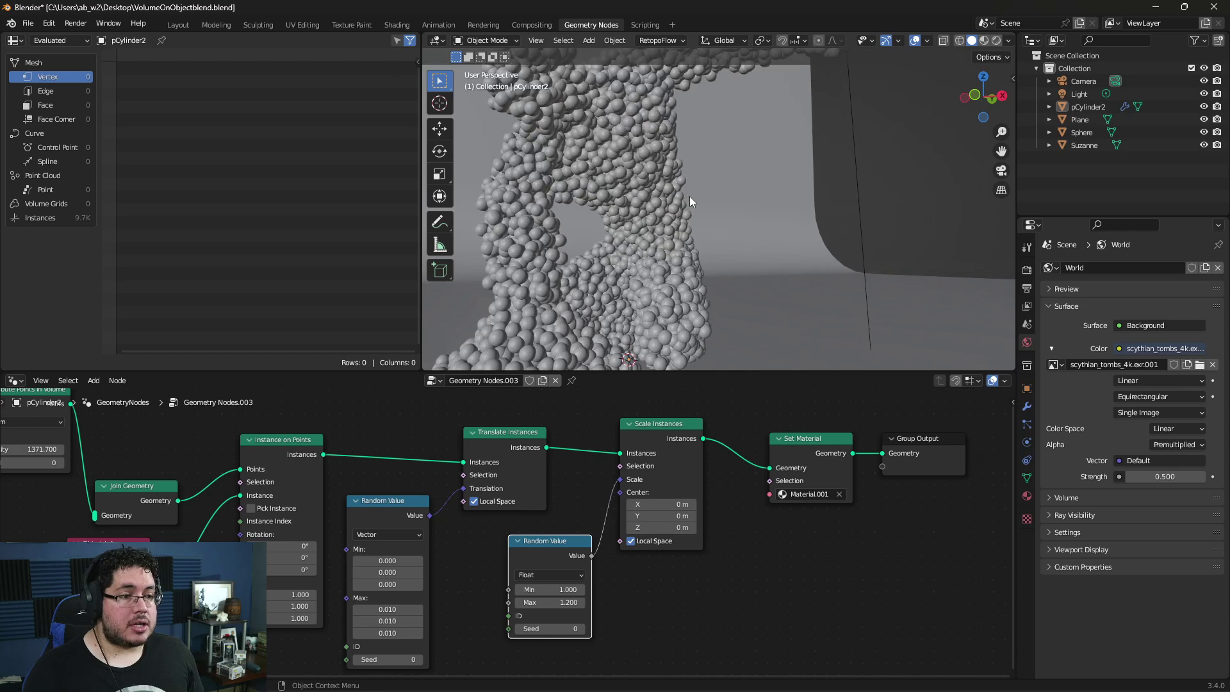
left_click(563, 589)
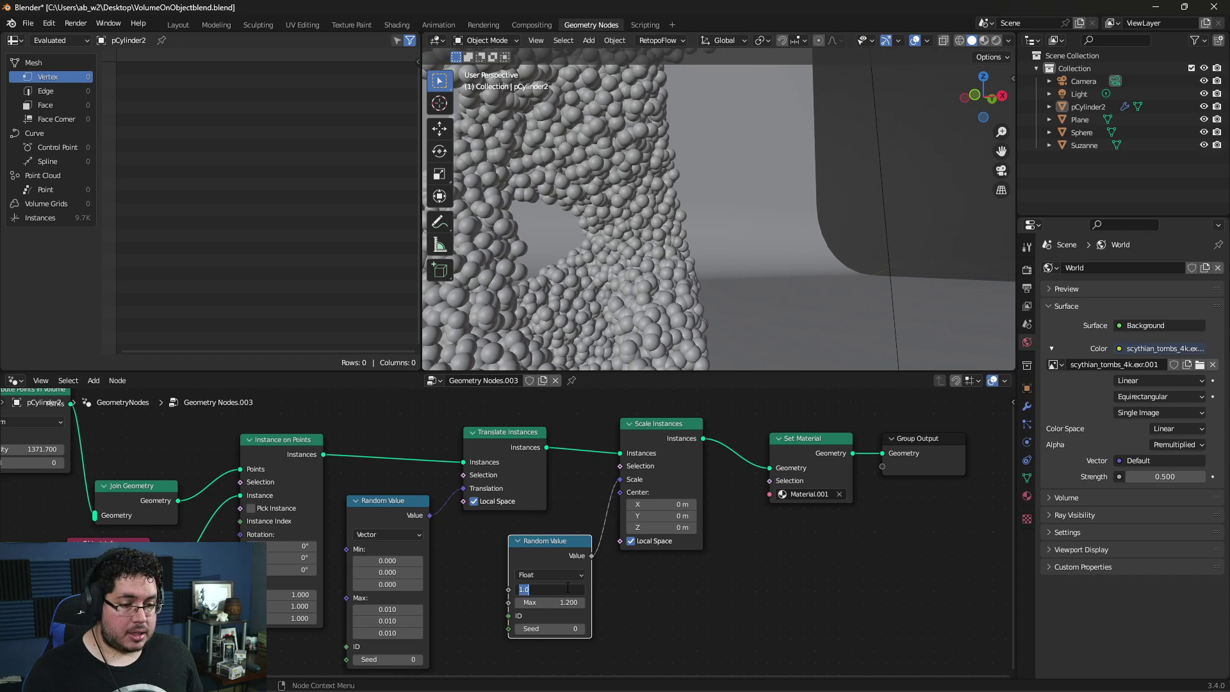
type(".5")
key("Return")
scroll(673, 240, "down", 3)
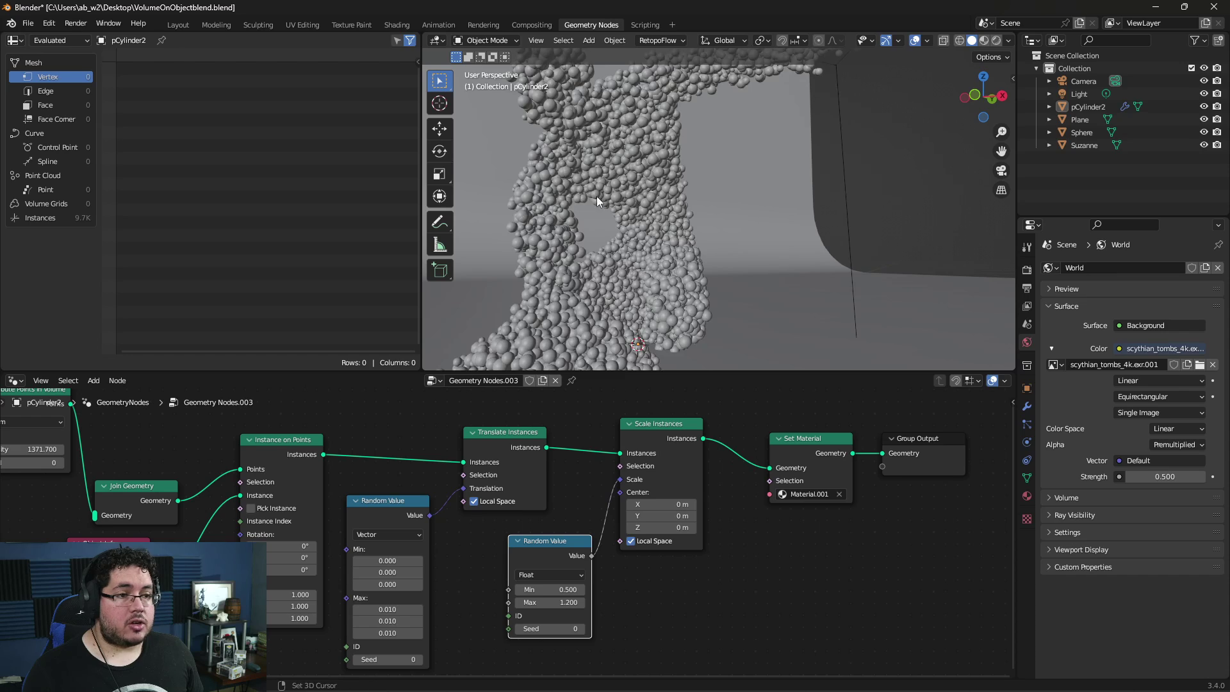
middle_click_drag(597, 196, 699, 343, "shift")
Try a maximum of 1.5 on the float Random Value, restore it to 1.2, and inspect the figure's sphere sizes.
left_click(562, 602)
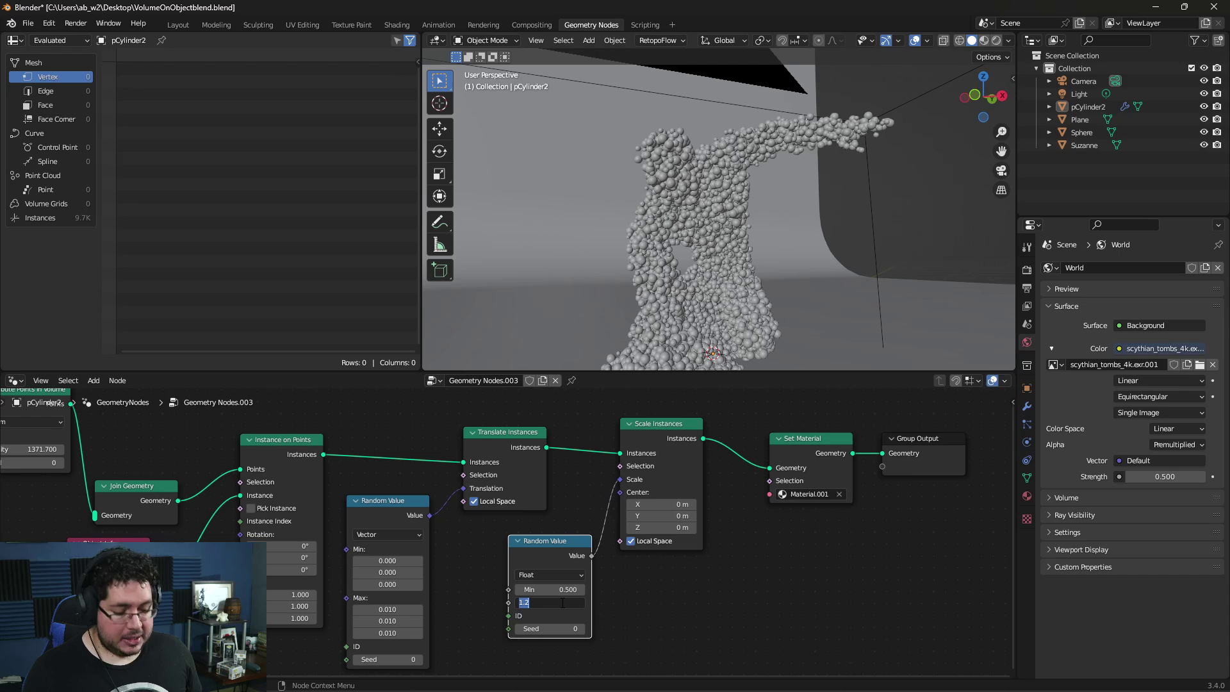
type("1.5")
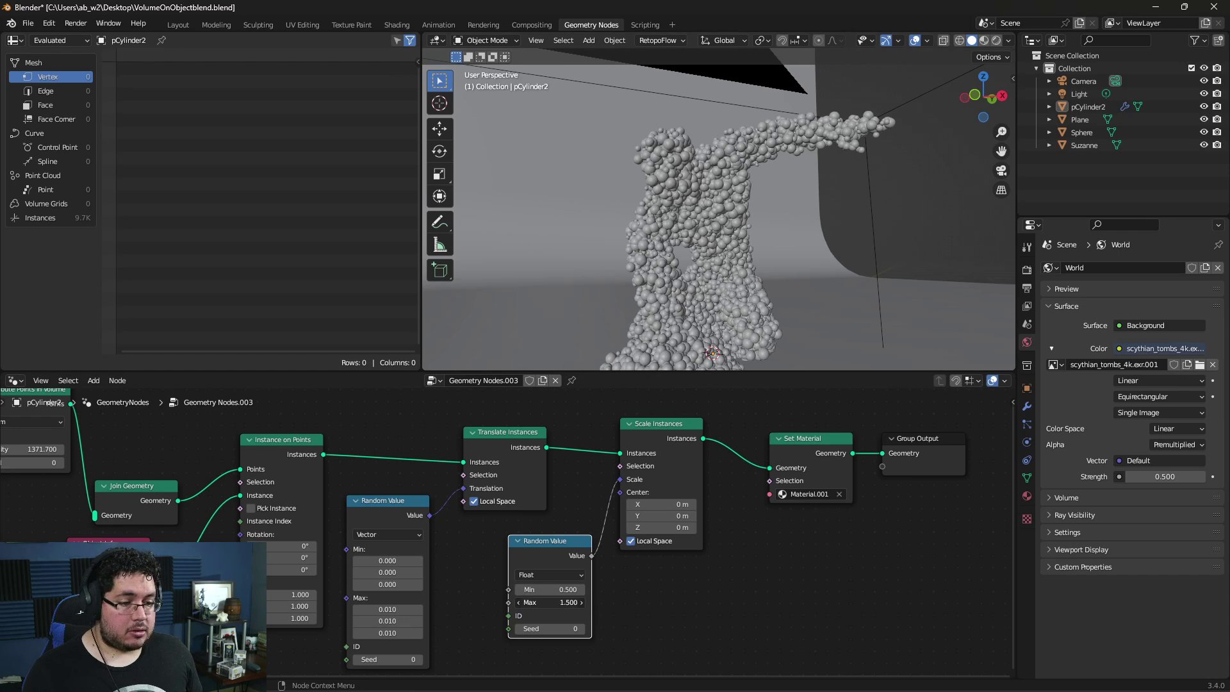
key("BackSpace")
key("BackSpace")
type(".2")
key("Return")
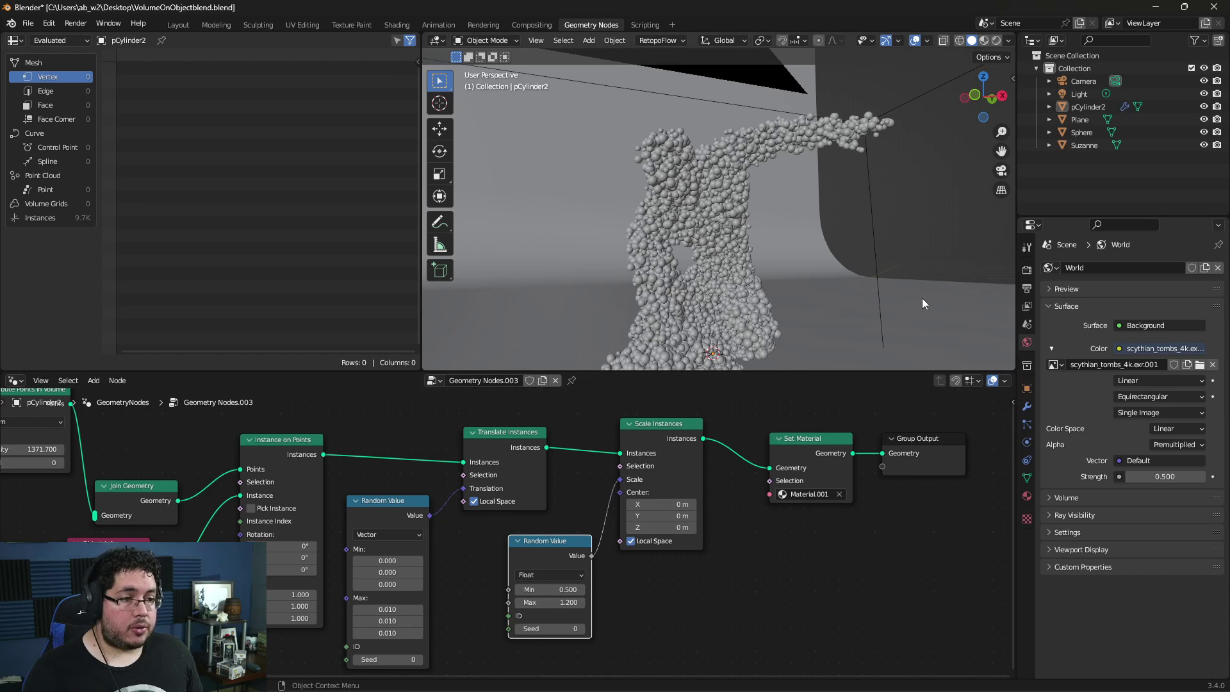
middle_click_drag(923, 302, 801, 275)
scroll(712, 225, "up", 6)
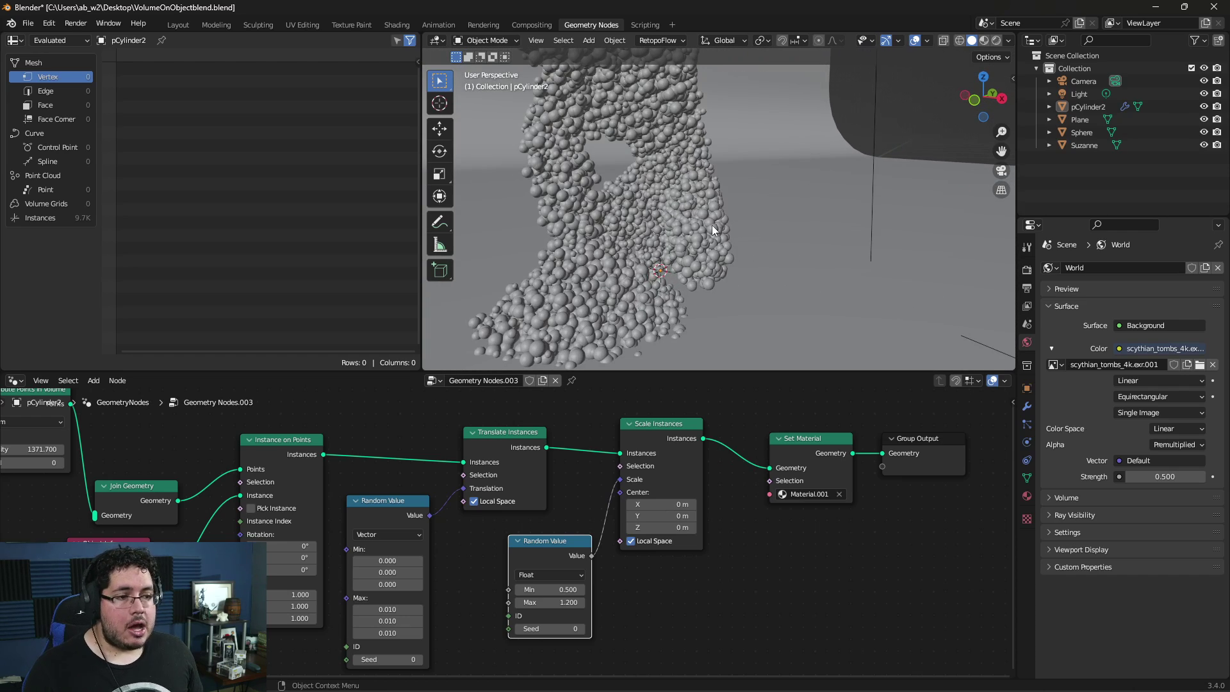
middle_click_drag(712, 225, 683, 218)
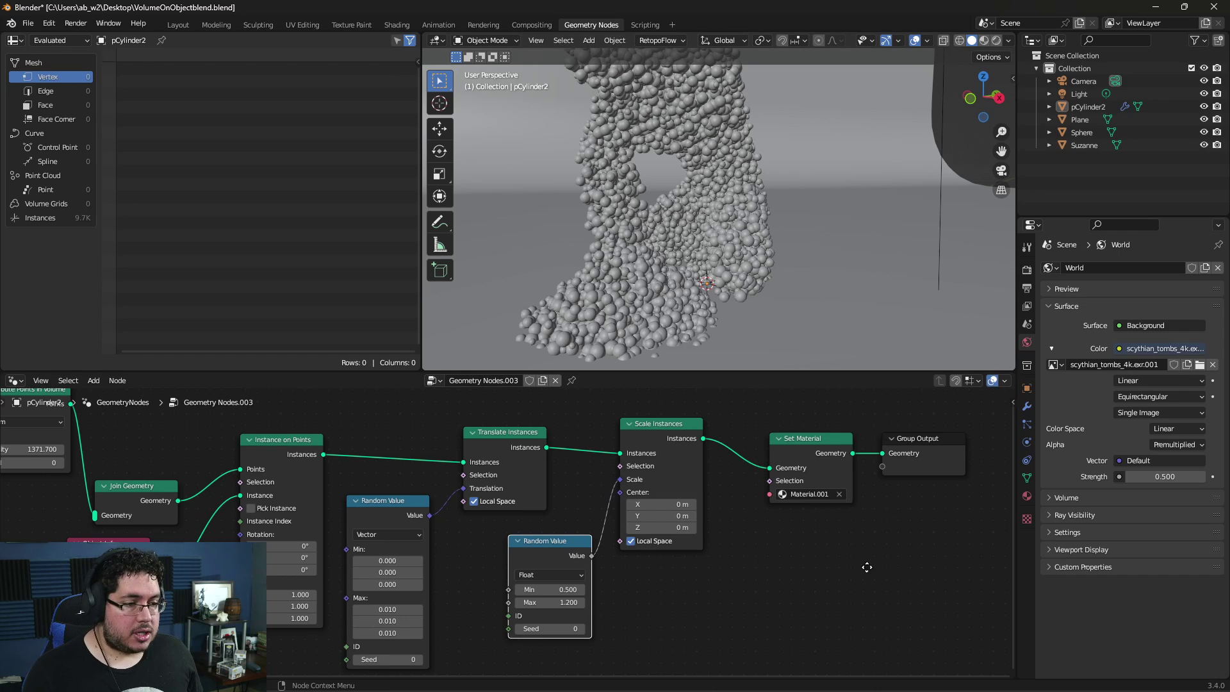
Select the Set Material node and pCylinder2, show the Material.001 settings, and move the node slightly closer to Scale Instances.
middle_click_drag(865, 567, 733, 556)
left_click(673, 422)
left_click(706, 191)
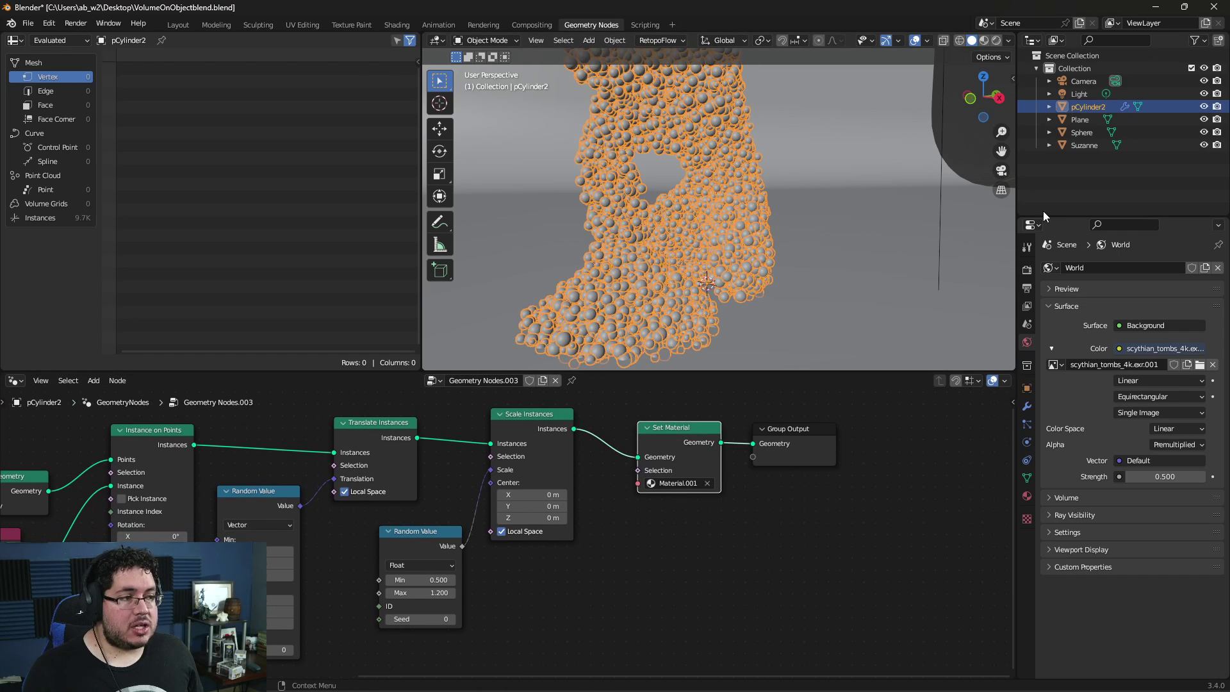
left_click(1027, 495)
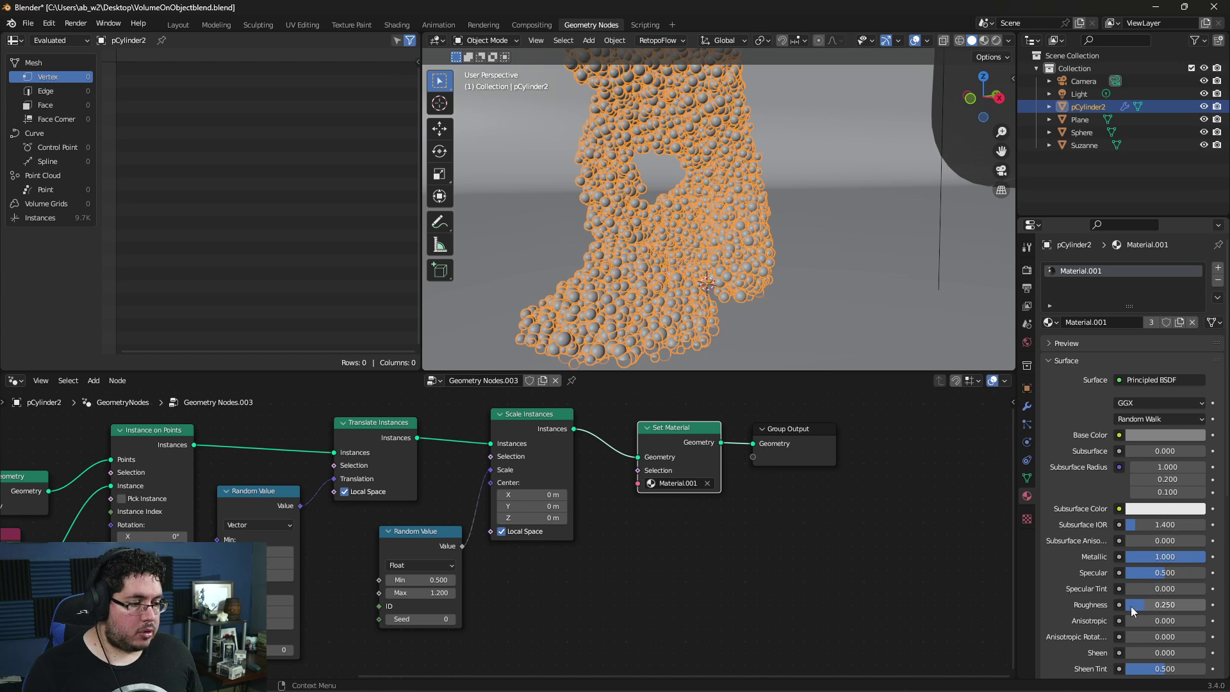
left_click_drag(660, 442, 648, 440)
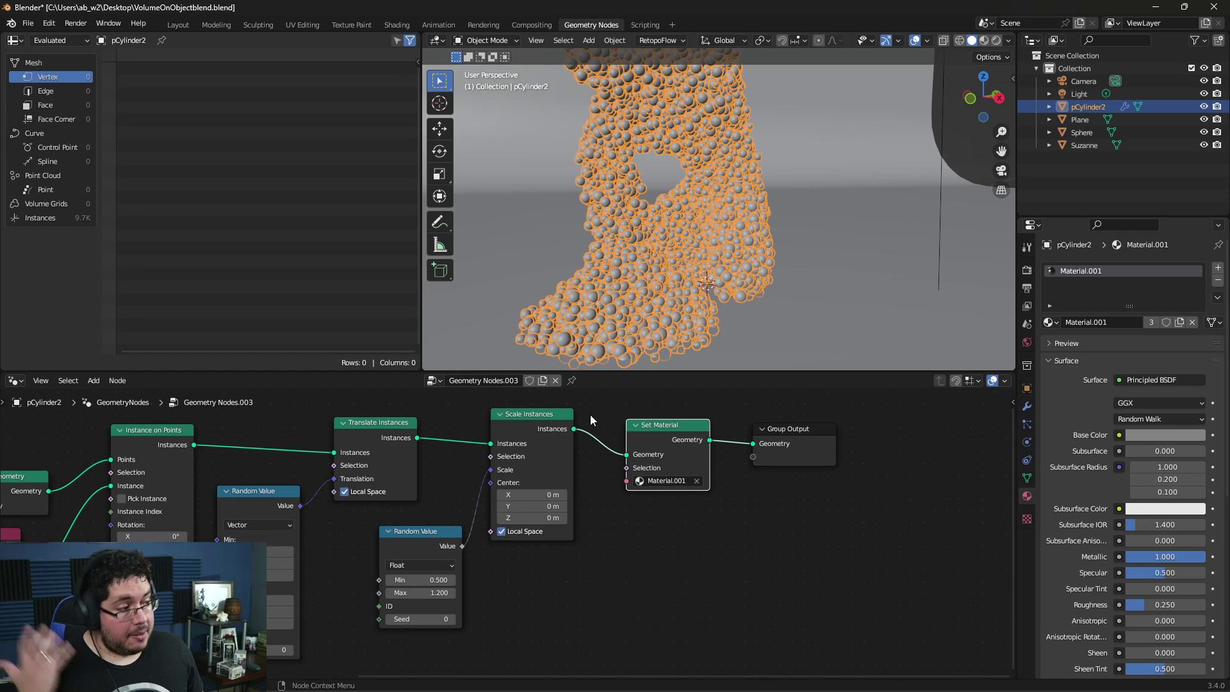
Switch to the Layout workspace and show the scene through the camera with rendered shading.
left_click(177, 25)
left_click(1001, 171)
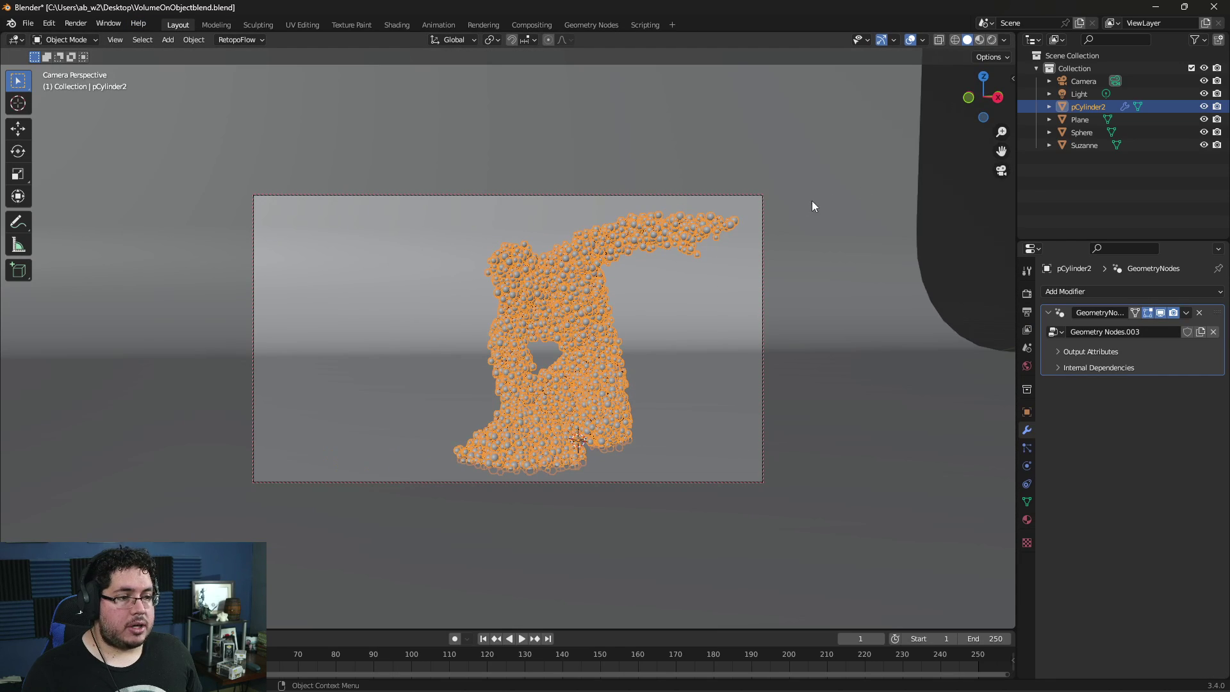
left_click(992, 40)
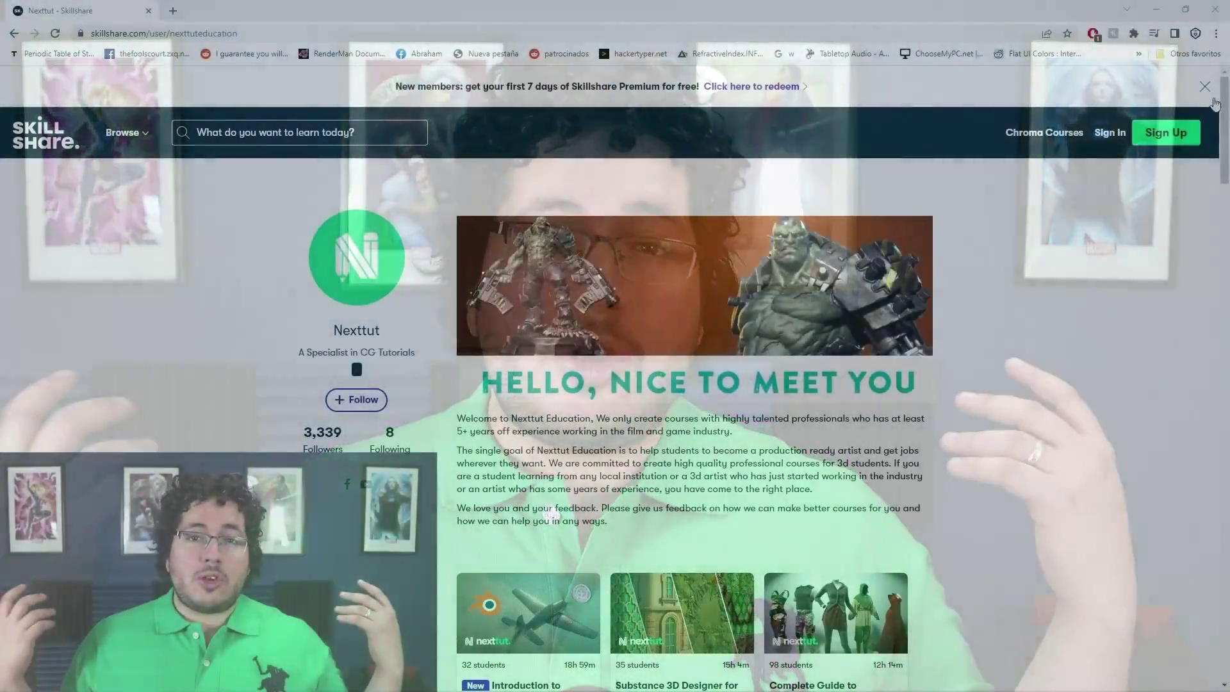
Switch to the browser and examine the courses listed on Nexttut's Skillshare page.
scroll(1225, 95, "down", 3)
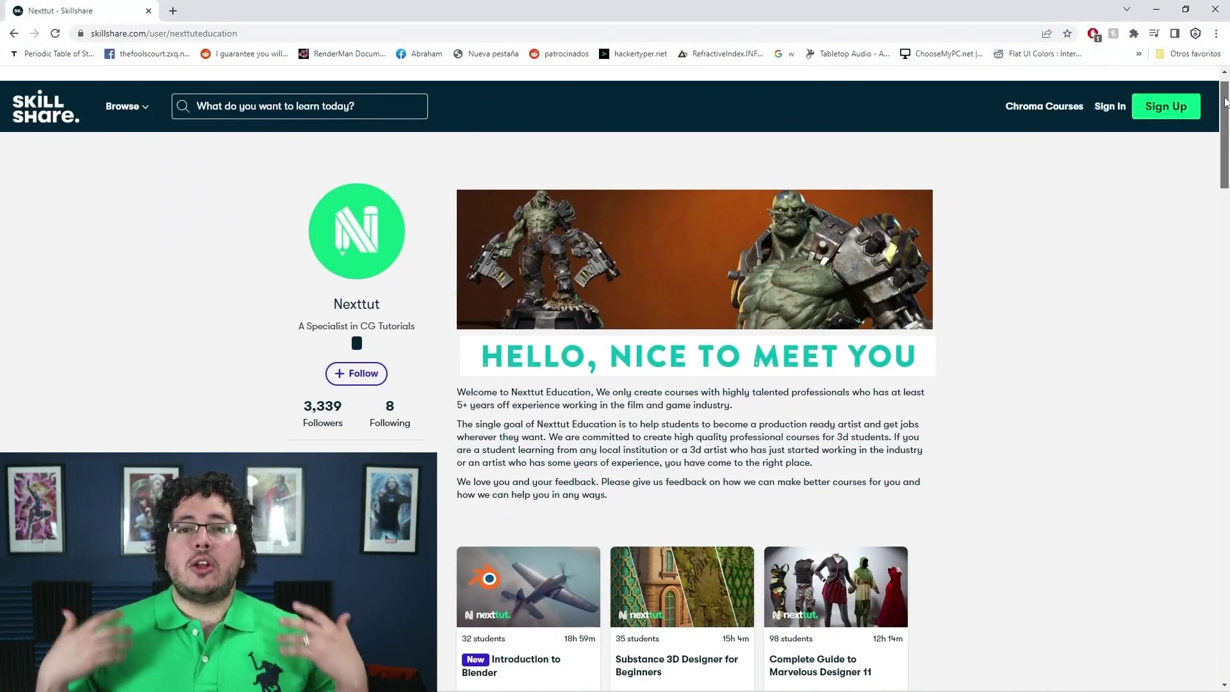
scroll(1224, 95, "down", 3)
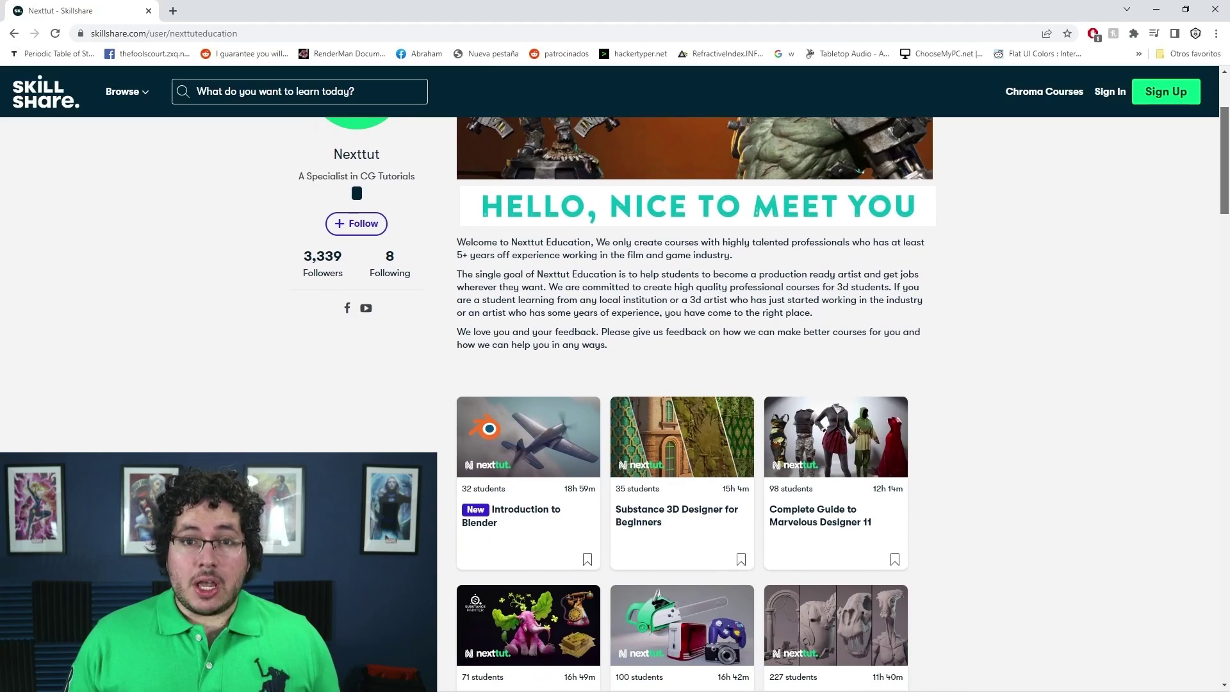
scroll(681, 397, "down", 1)
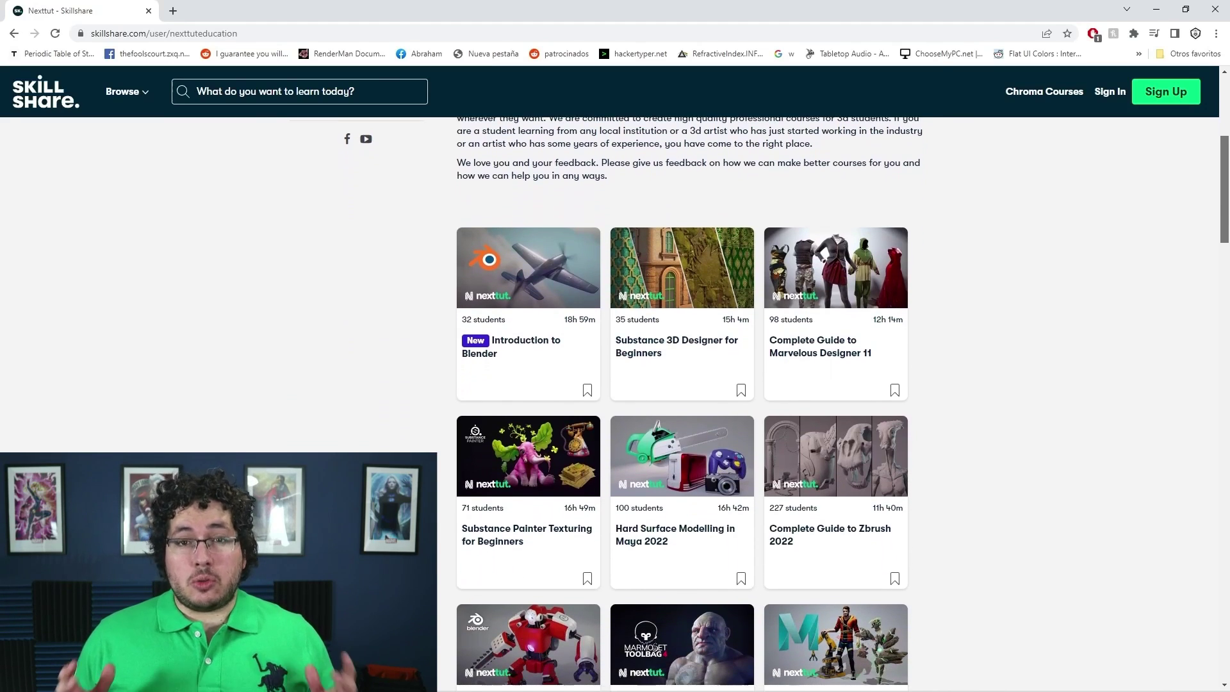
scroll(1224, 215, "down", 2)
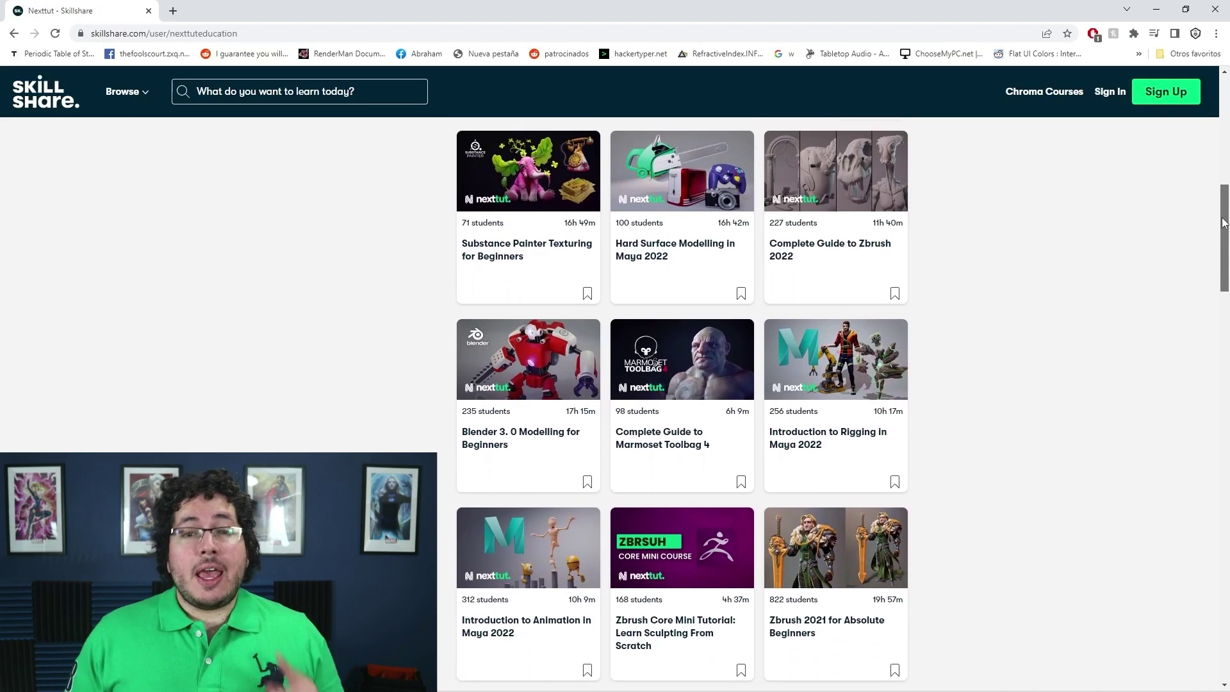
left_click_drag(1222, 229, 1194, 365)
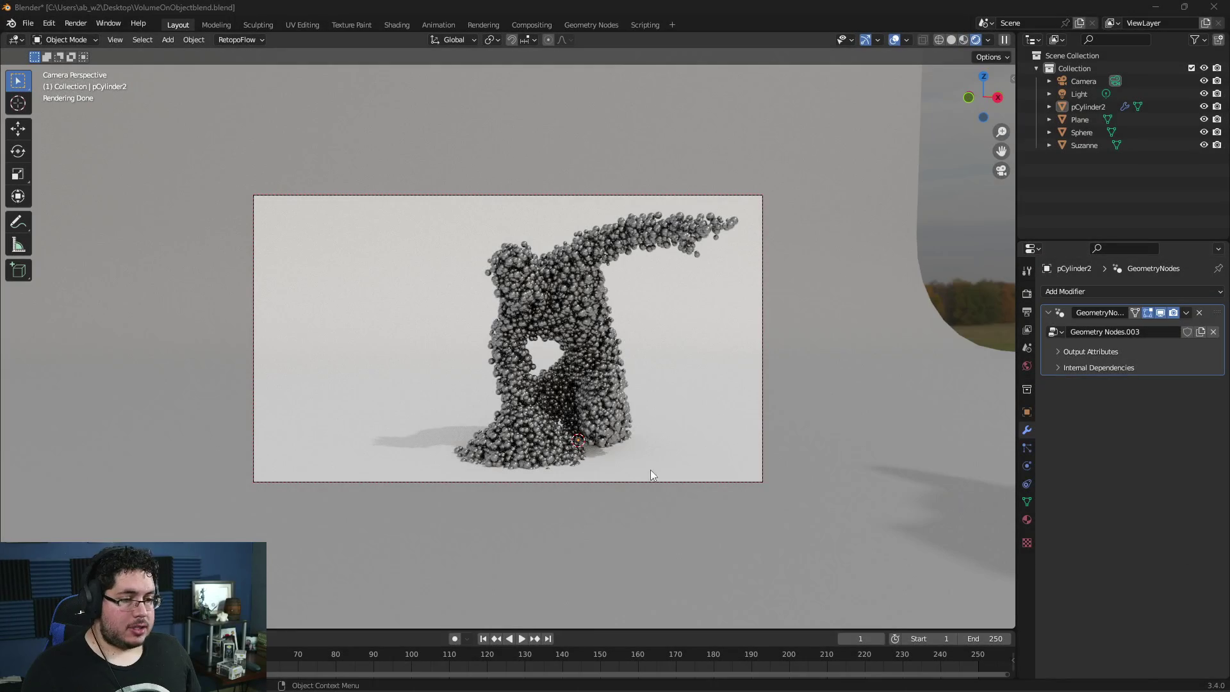
Back in Blender, rotate pCylinder2 about -26° around global Z and move it about 0.048 m along X.
left_click(574, 359)
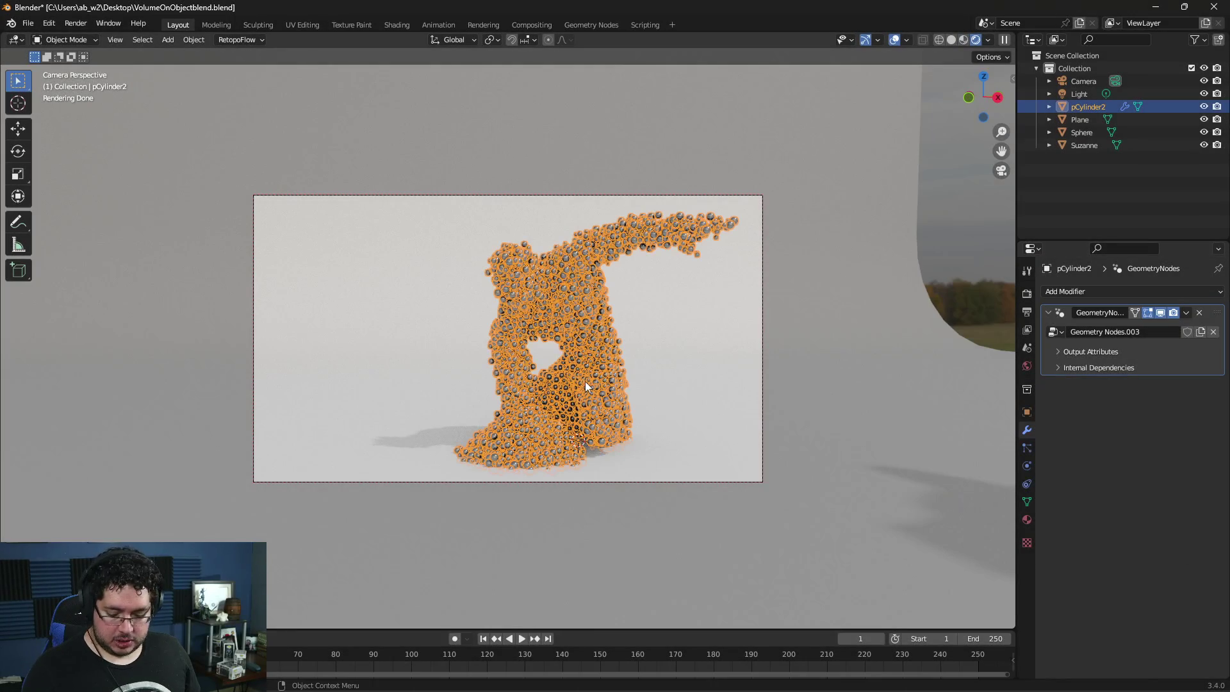
key("r")
key("z")
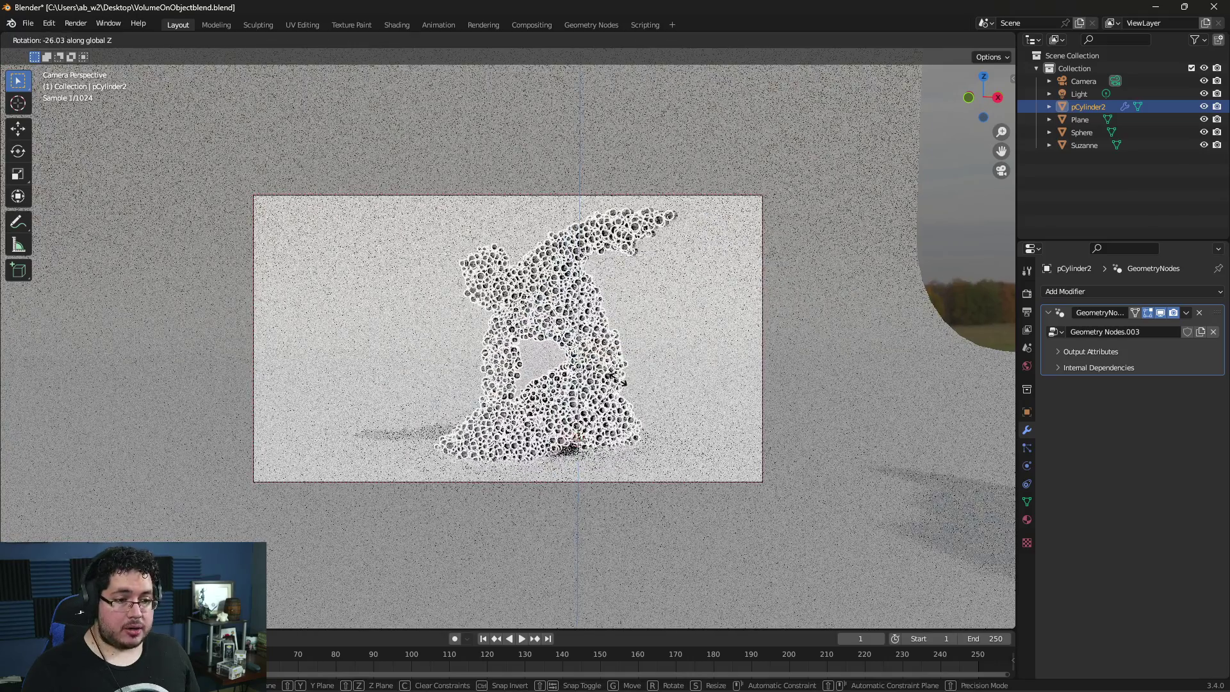
left_click(613, 378)
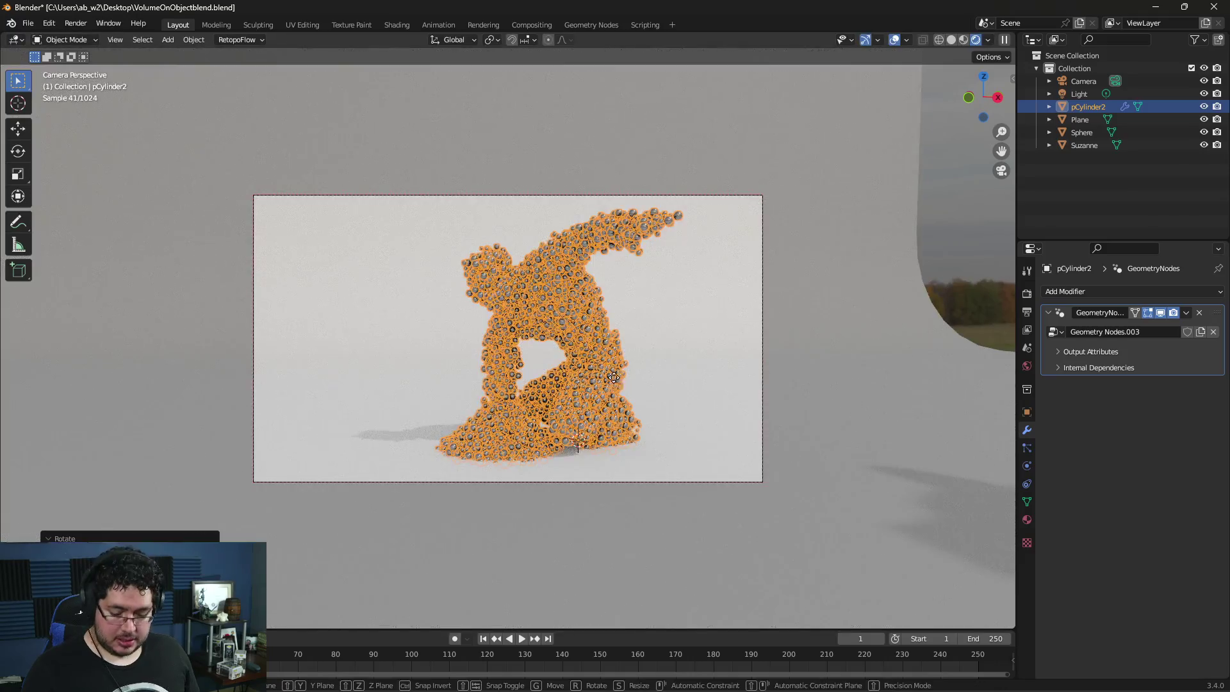
key("g")
key("x")
left_click(649, 387)
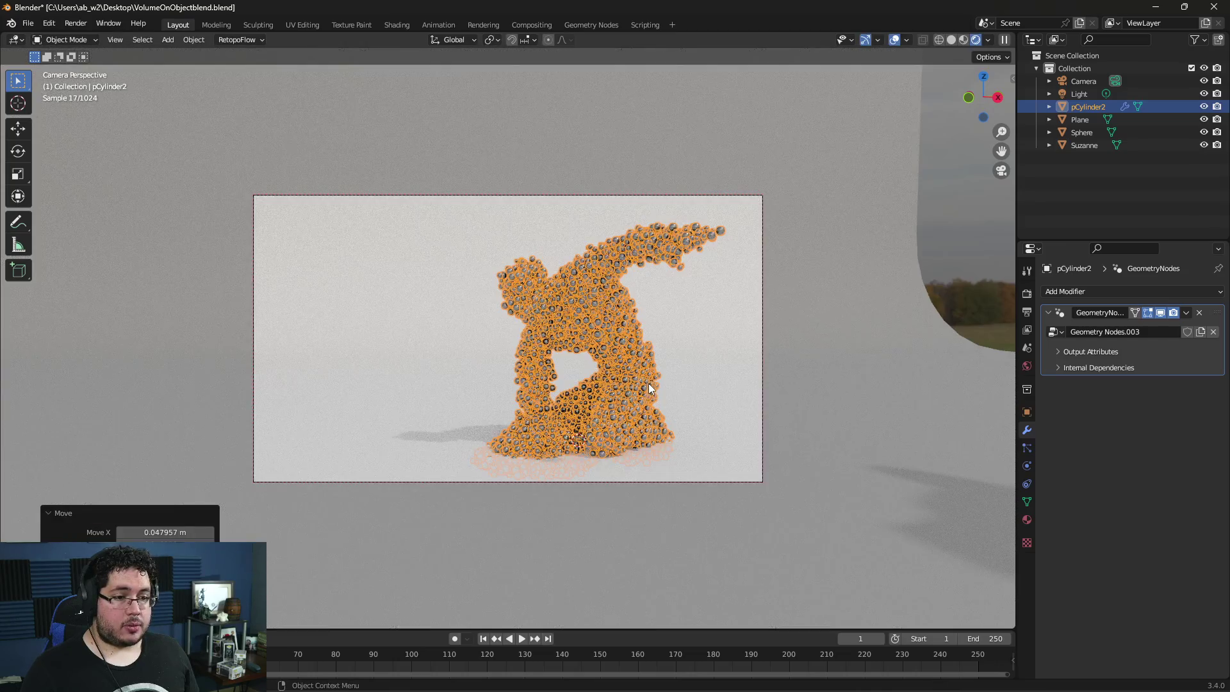
Fine-tune pCylinder2's rotation around Z so its raised arm reaches almost to the camera frame's edge, and deselect it.
key("r")
key("z")
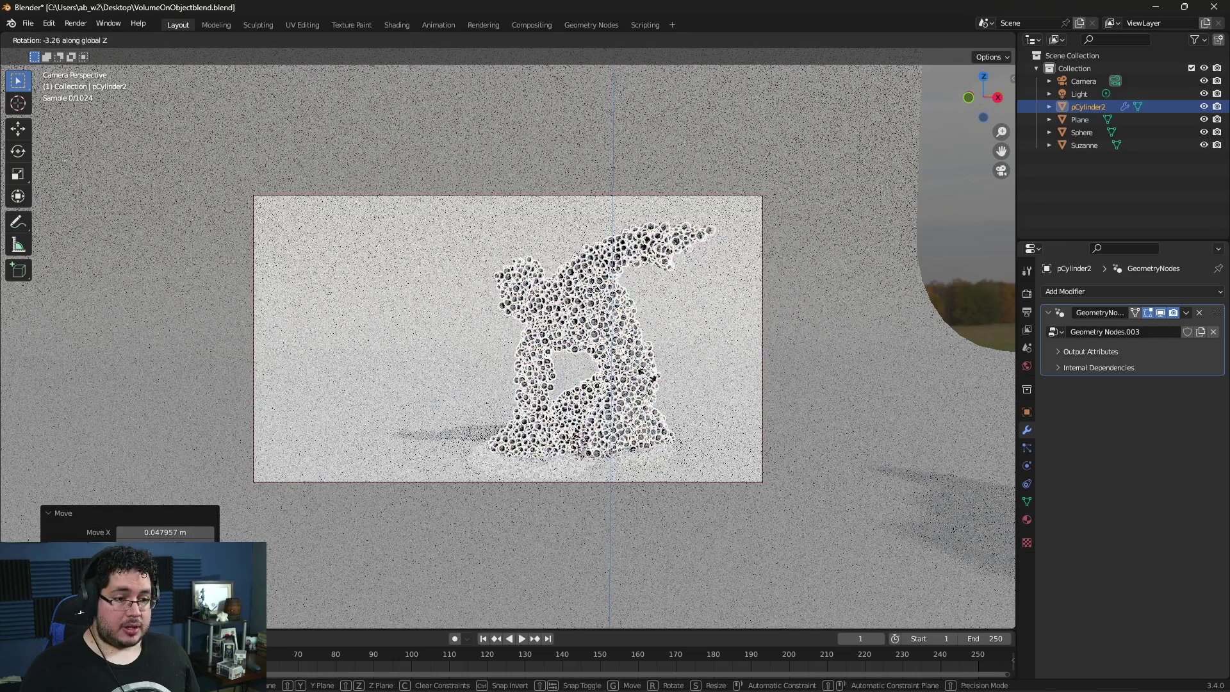
left_click(629, 373)
left_click(932, 232)
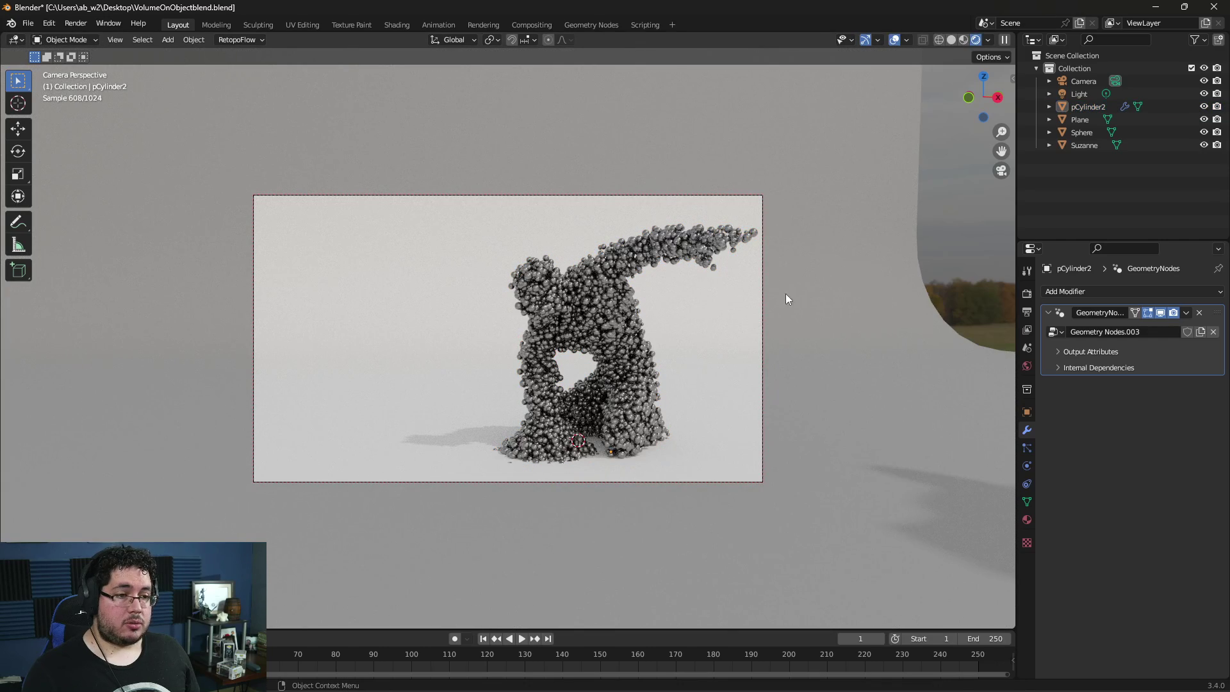